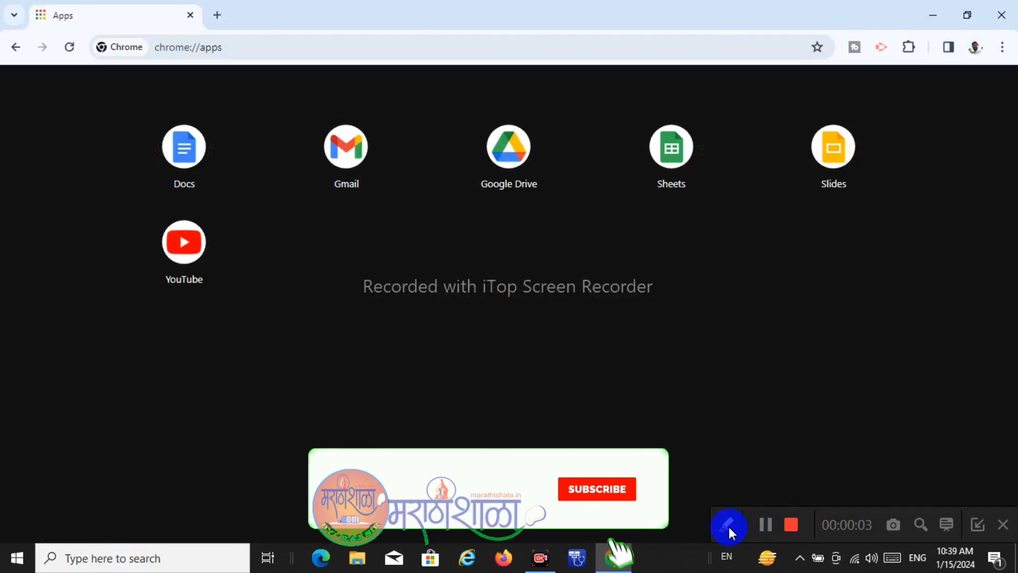
# Open Google Drive from the Google apps page
pyautogui.click(729, 526)
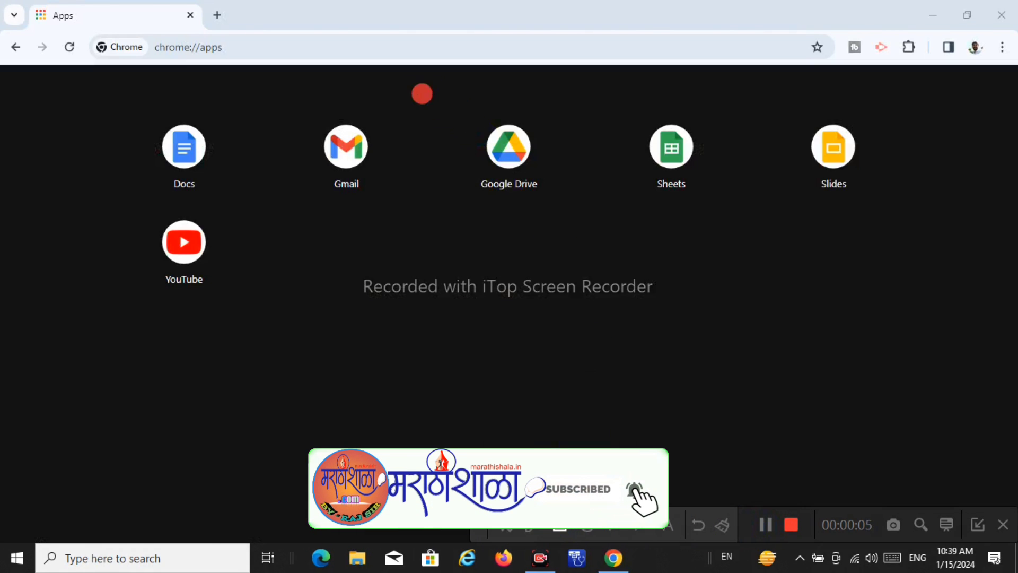
pyautogui.moveTo(420, 93); pyautogui.dragTo(576, 200)
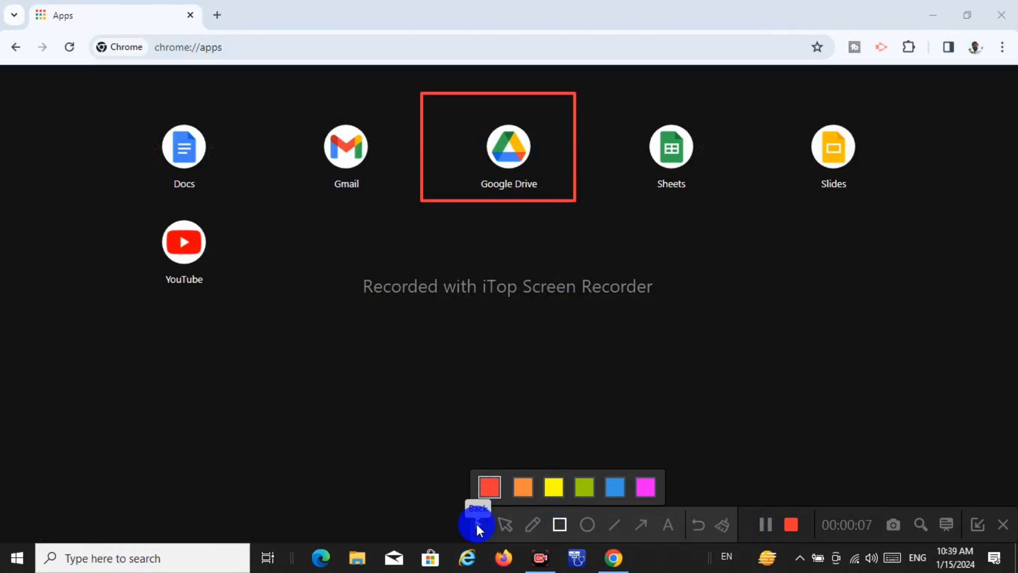
pyautogui.click(477, 524)
pyautogui.click(509, 167)
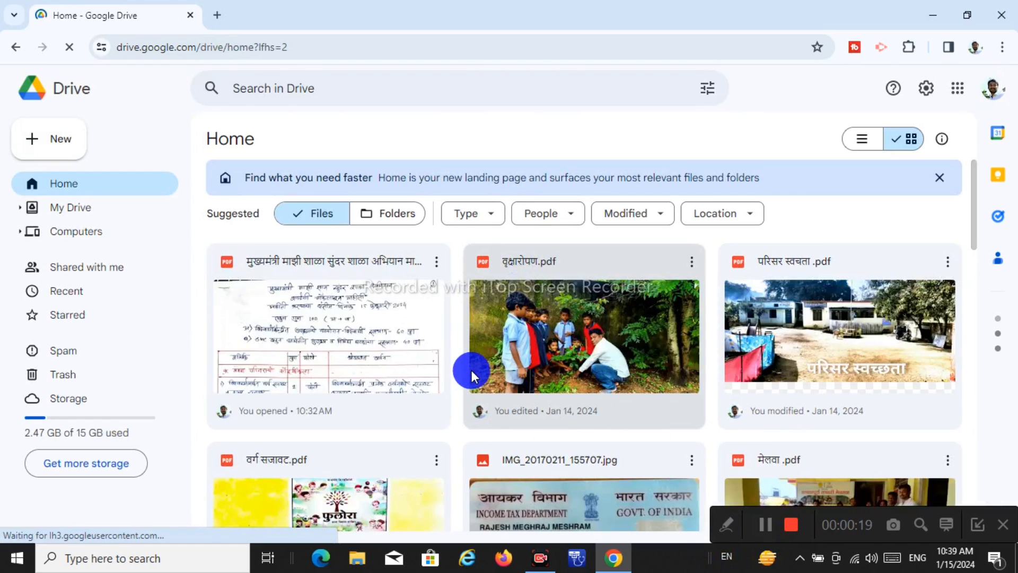
# Switch to My Drive so its folders and activity PDFs are listed
pyautogui.scroll(-3, 472, 371)
pyautogui.scroll(3, 472, 370)
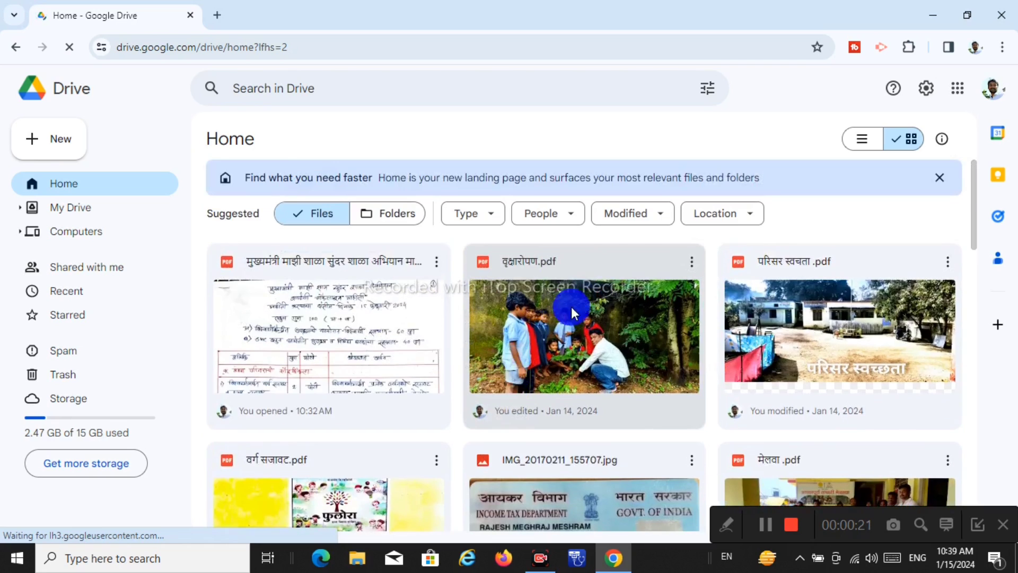
pyautogui.click(74, 208)
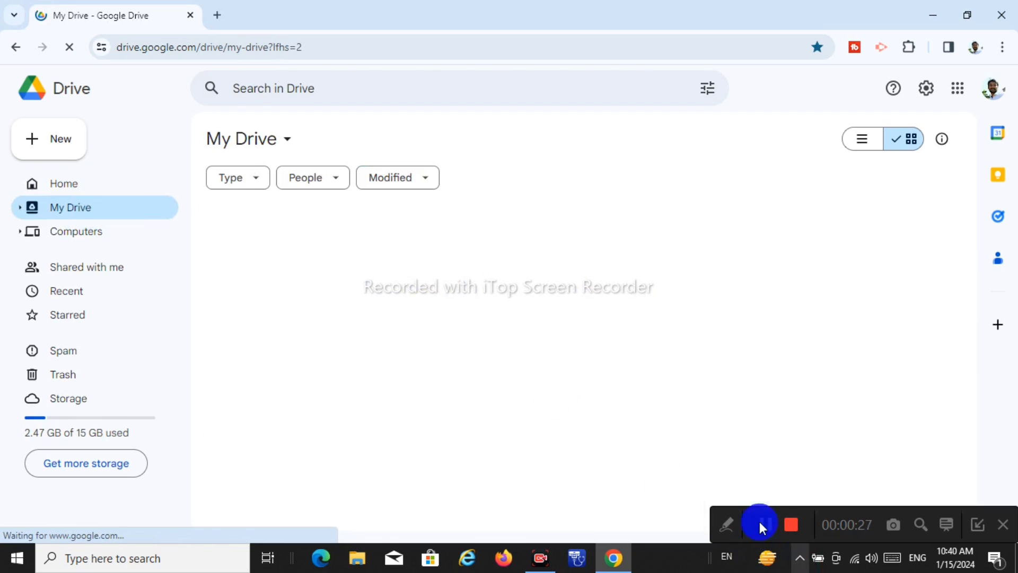
pyautogui.click(725, 526)
pyautogui.click(561, 527)
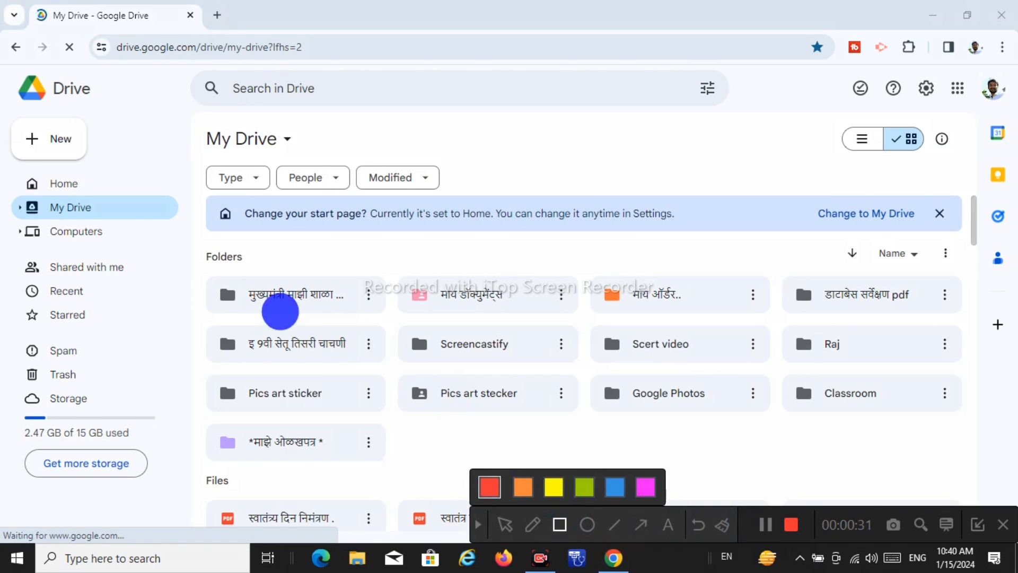
pyautogui.moveTo(200, 271); pyautogui.dragTo(383, 326)
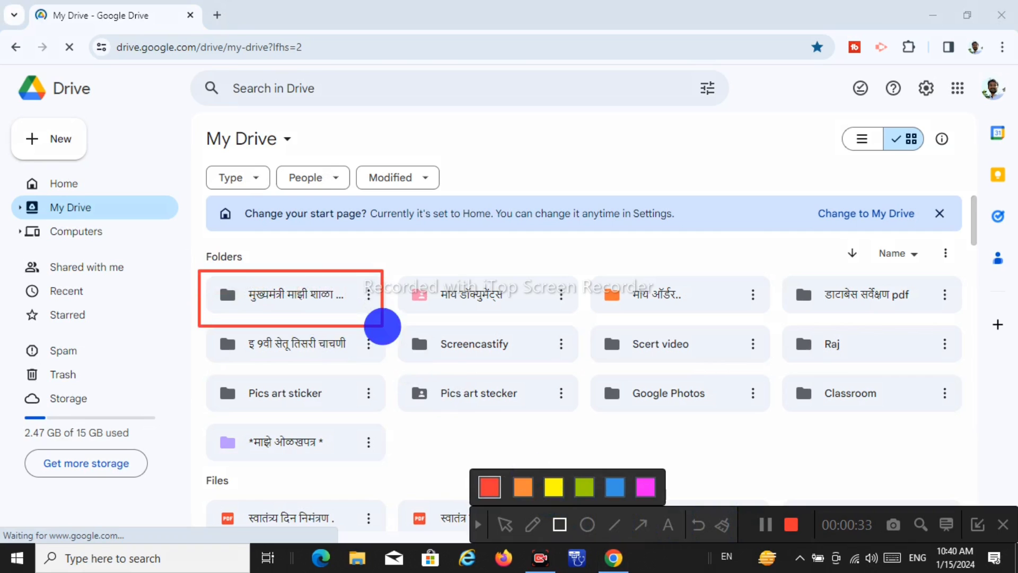
pyautogui.click(477, 525)
# Open the first My Drive folder and browse its PDFs, such as हंद wash .pdf and mdm .pdf
pyautogui.doubleClick(306, 301)
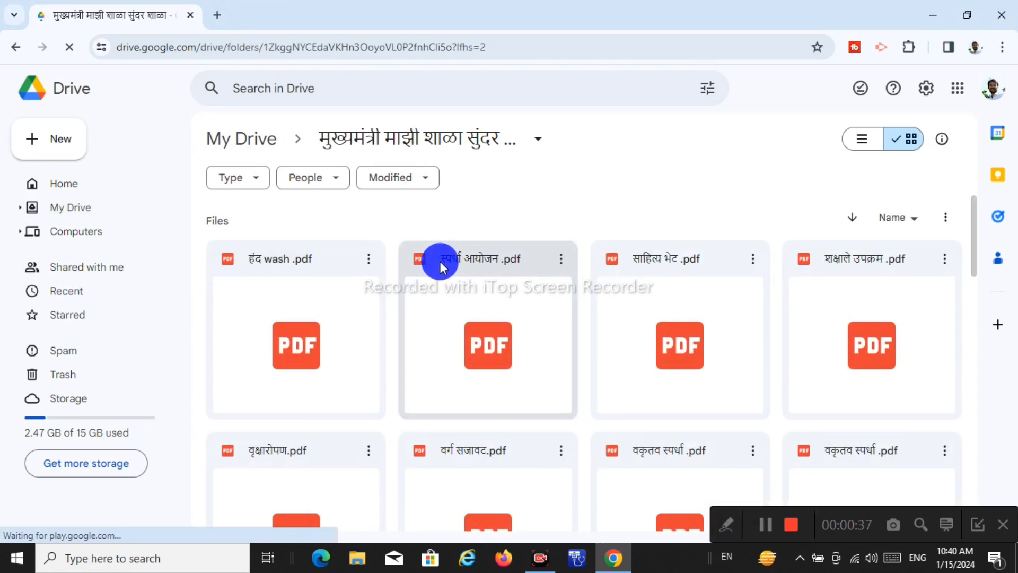
pyautogui.scroll(-10, 721, 290)
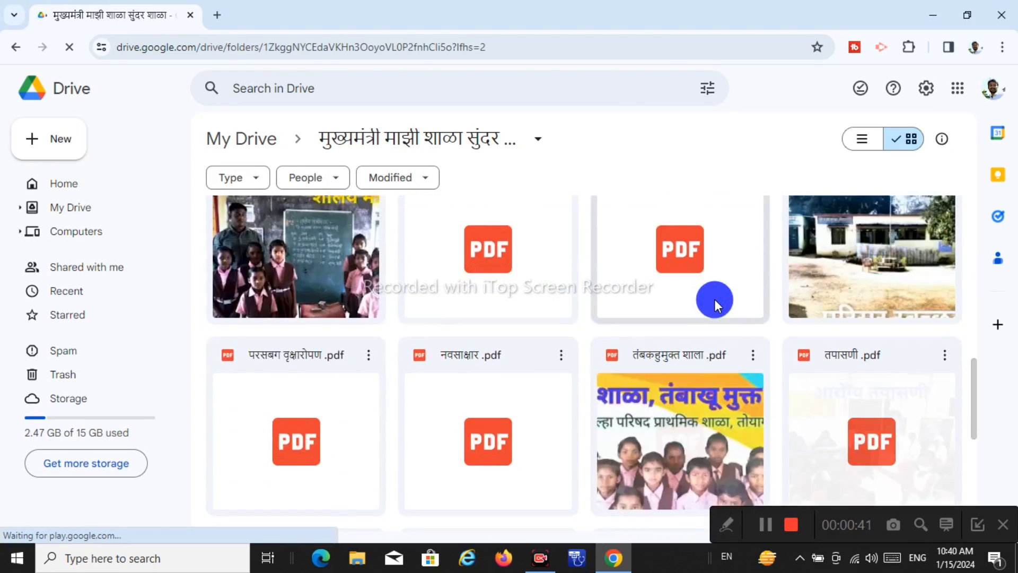
pyautogui.scroll(-3, 715, 299)
pyautogui.scroll(-4, 715, 300)
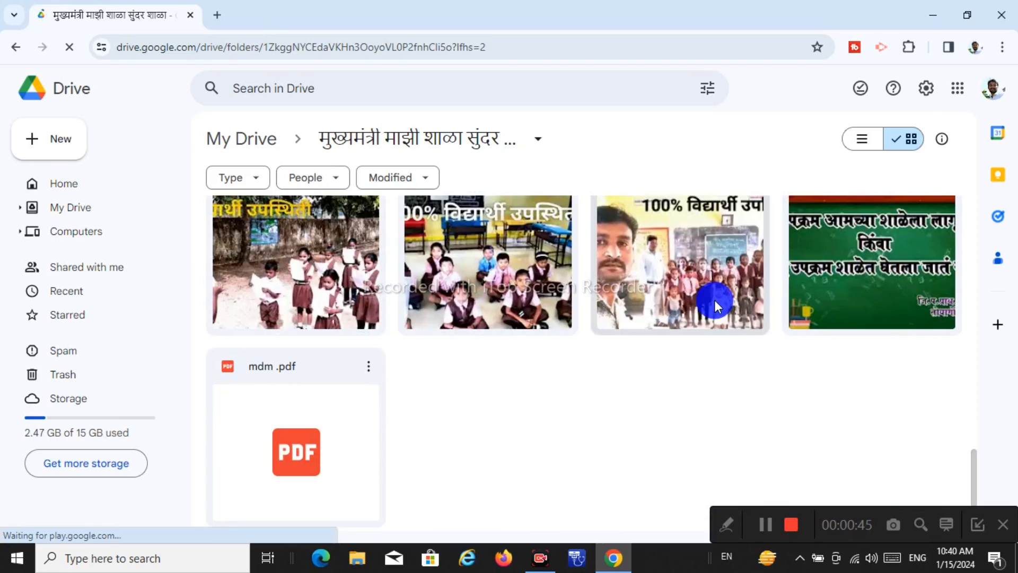
pyautogui.scroll(10, 715, 300)
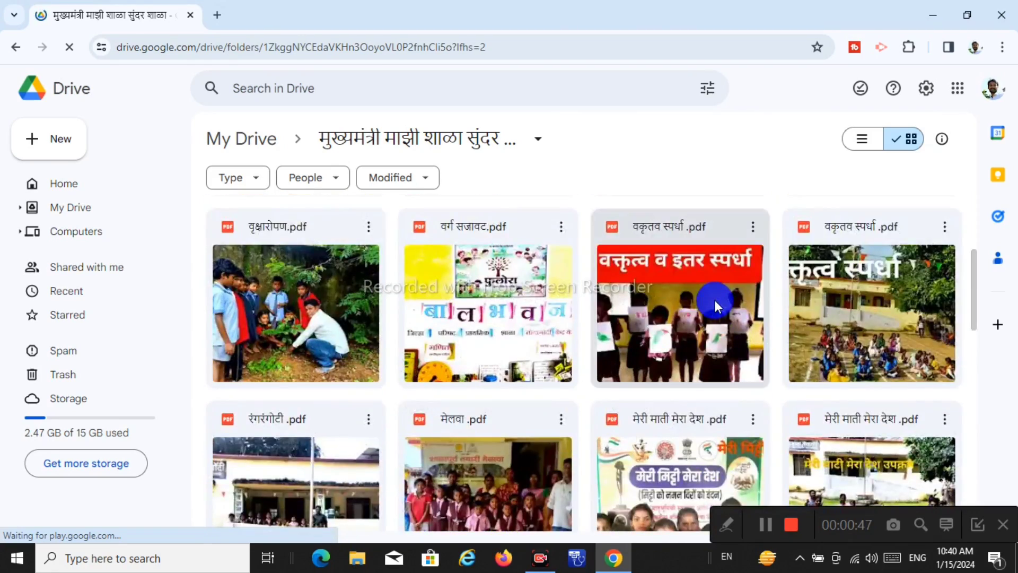
pyautogui.scroll(4, 714, 300)
pyautogui.scroll(-10, 714, 301)
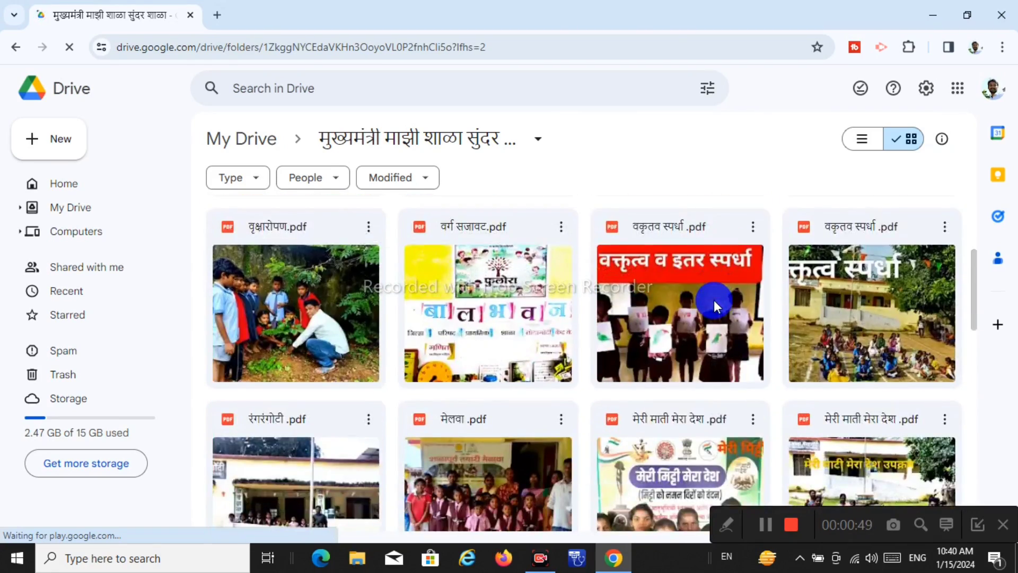
pyautogui.scroll(-7, 714, 300)
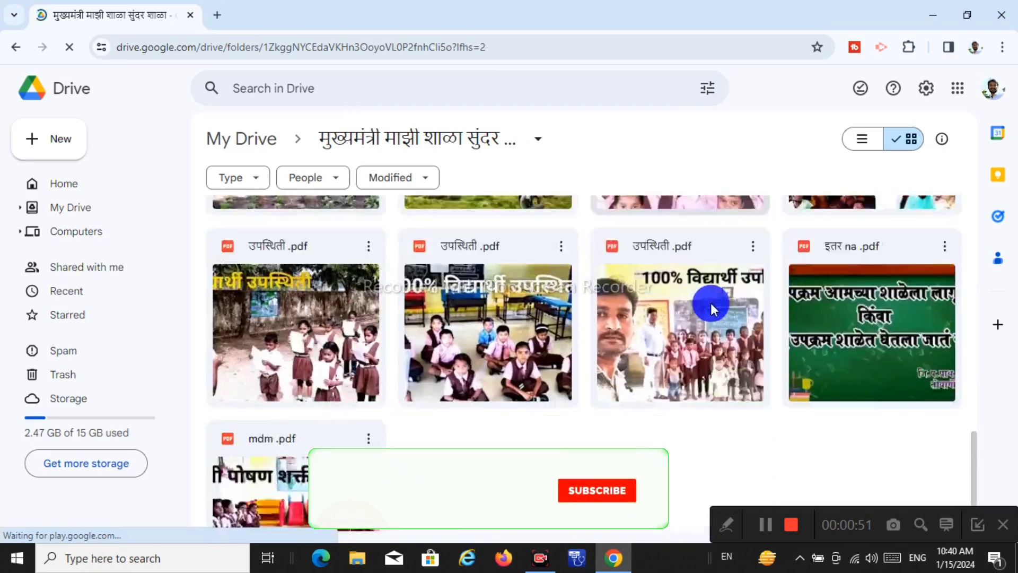
pyautogui.scroll(15, 709, 304)
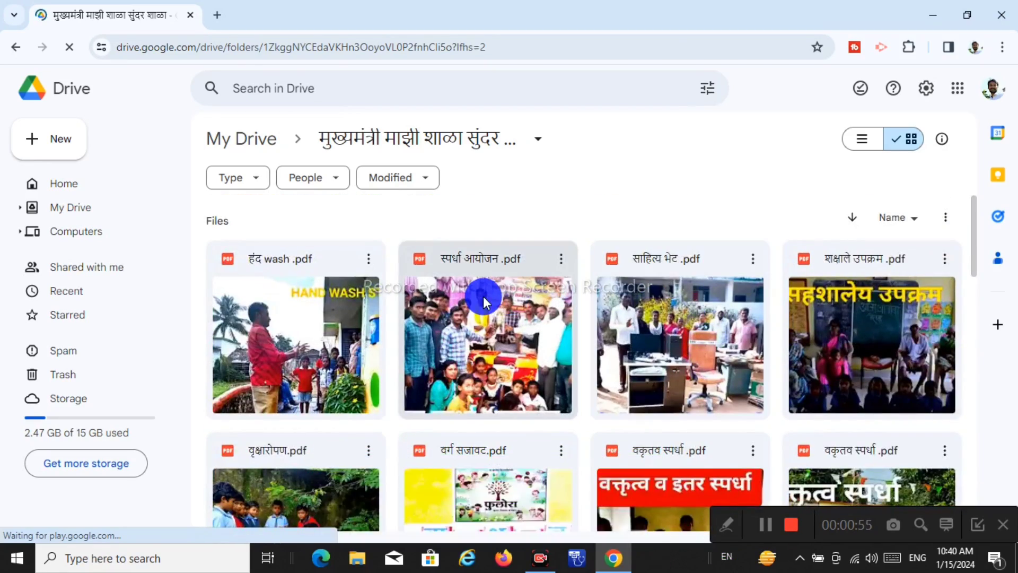
pyautogui.scroll(-3, 483, 296)
pyautogui.scroll(3, 483, 297)
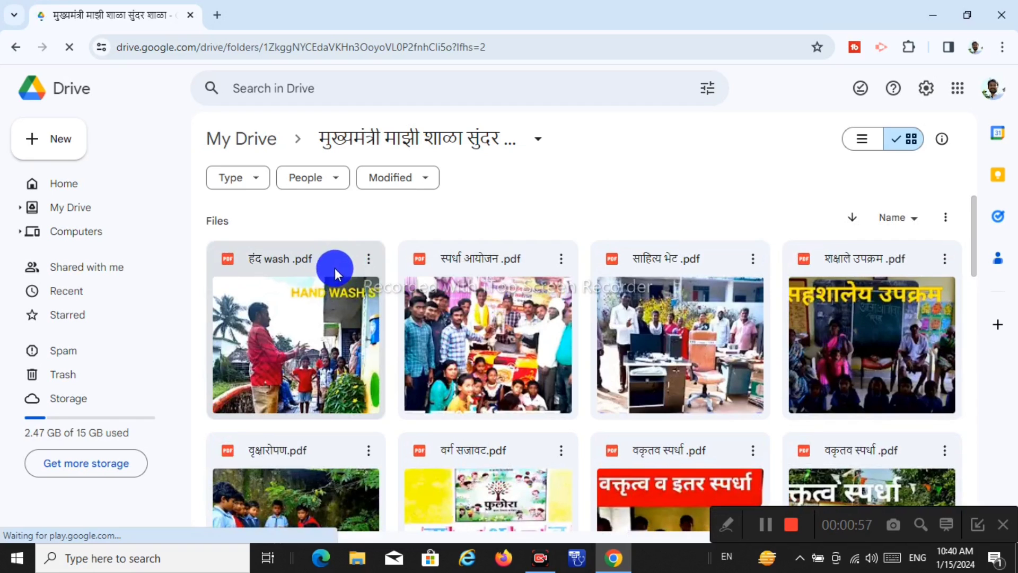
# Check हंद wash .pdf's actions, then review the folder's PDFs like तपासणी and उपस्थिती
pyautogui.click(368, 264)
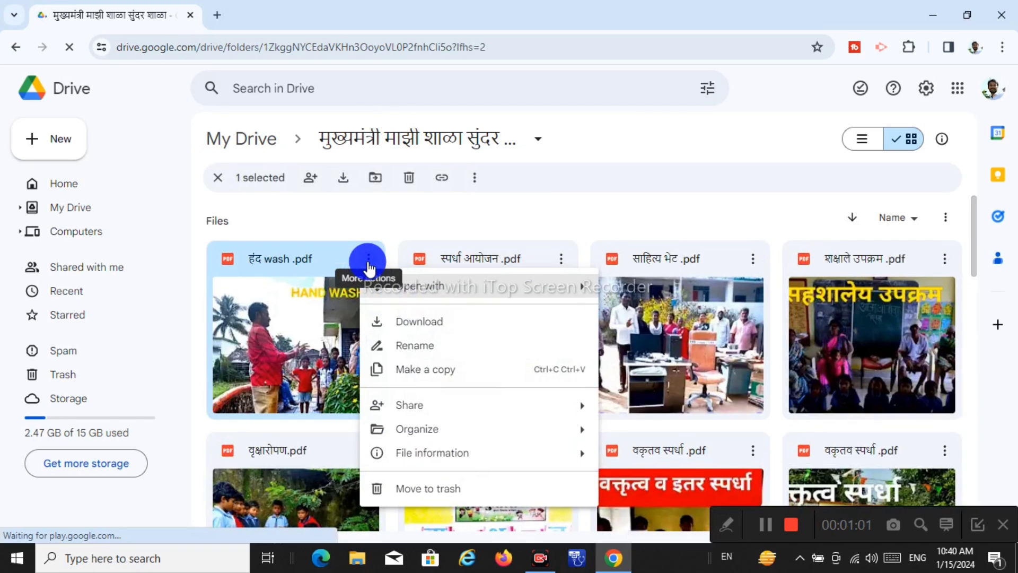
pyautogui.click(400, 213)
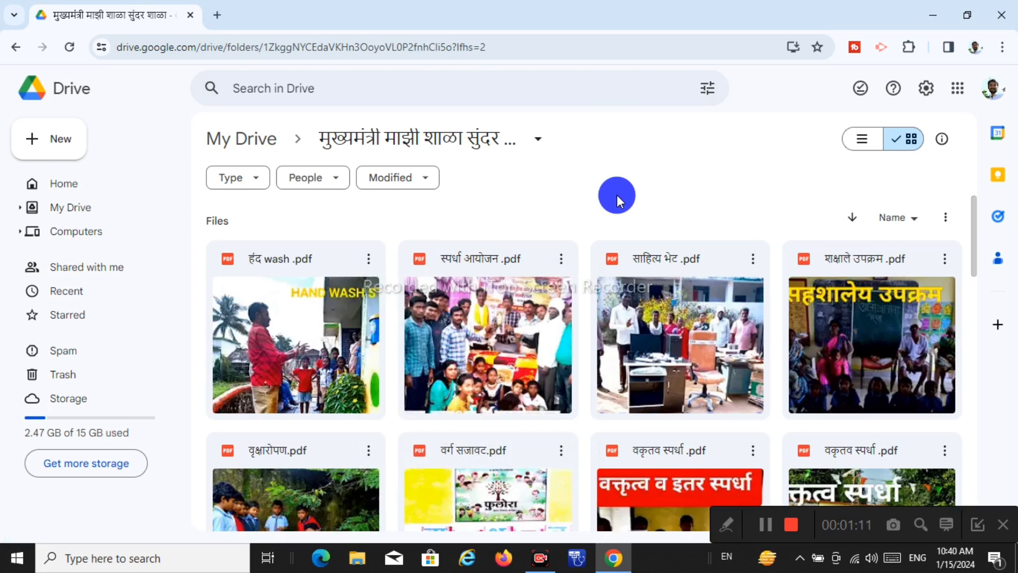
pyautogui.scroll(-10, 580, 214)
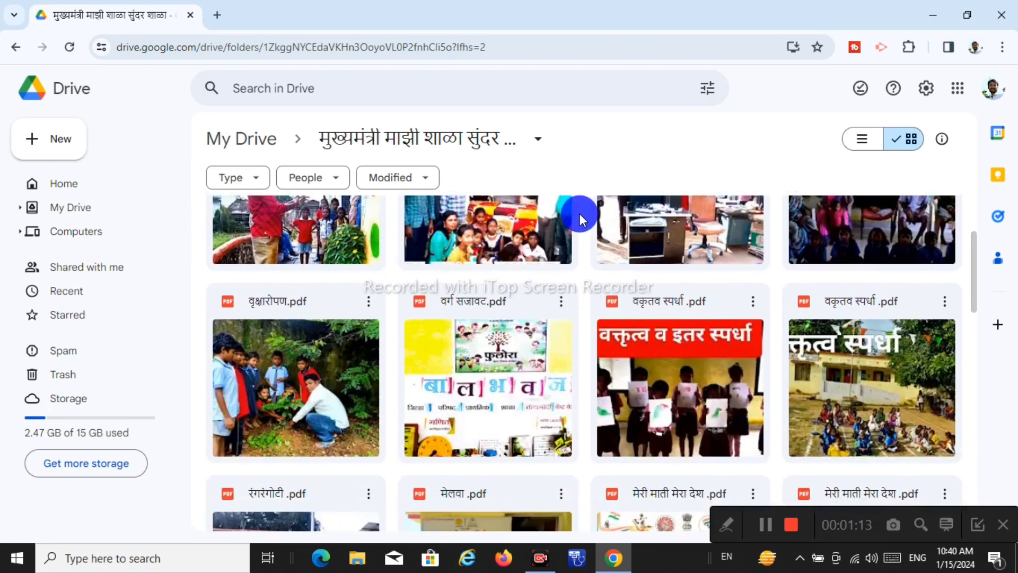
pyautogui.scroll(-8, 565, 312)
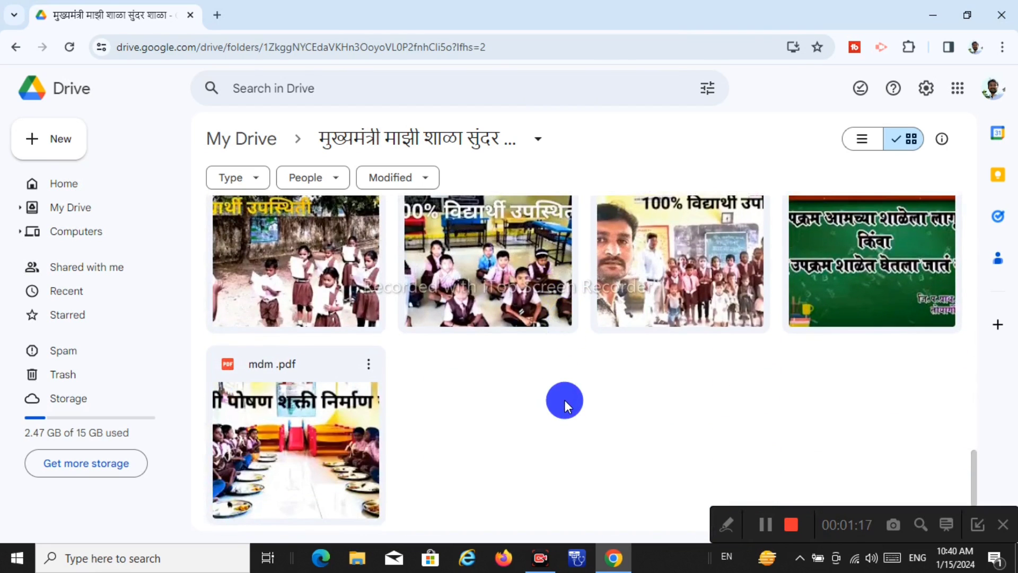
pyautogui.scroll(5, 565, 399)
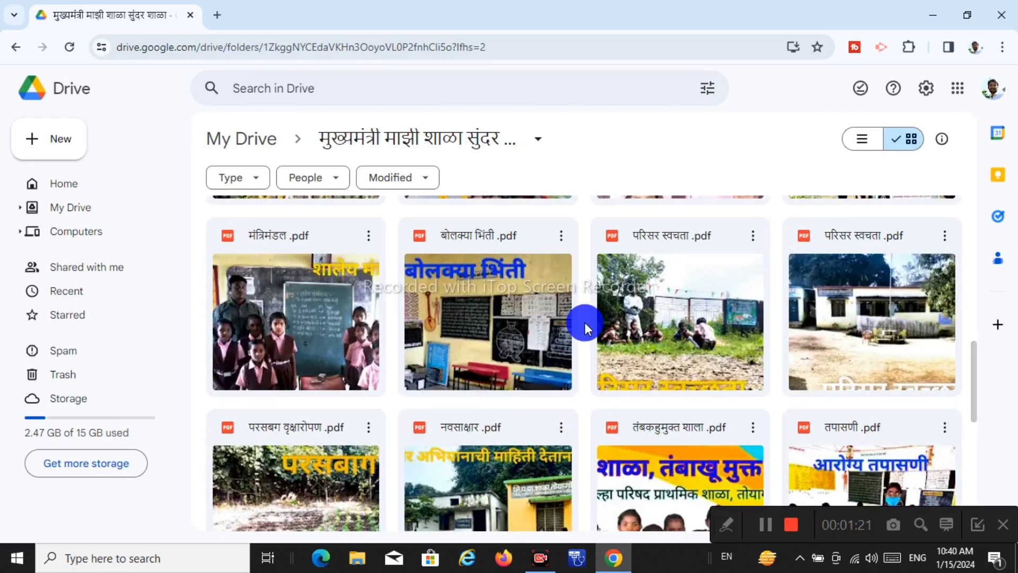
pyautogui.scroll(4, 584, 323)
pyautogui.scroll(5, 584, 322)
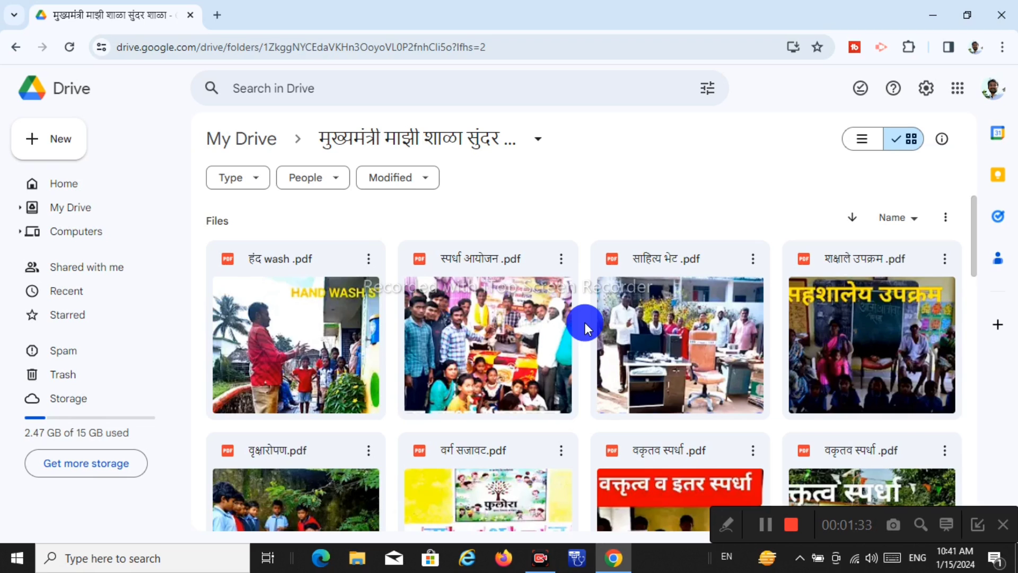
pyautogui.scroll(-2, 585, 323)
pyautogui.scroll(2, 583, 322)
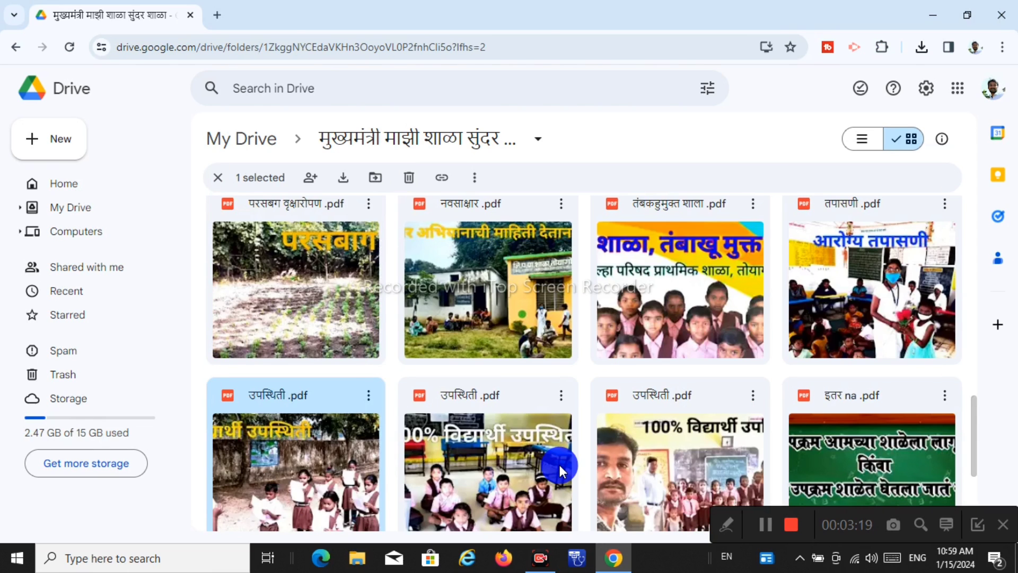
# Download the तपासणी, tobacco-free school, नवसाक्षार and परसबग वृक्षारोपण PDFs
pyautogui.click(935, 228)
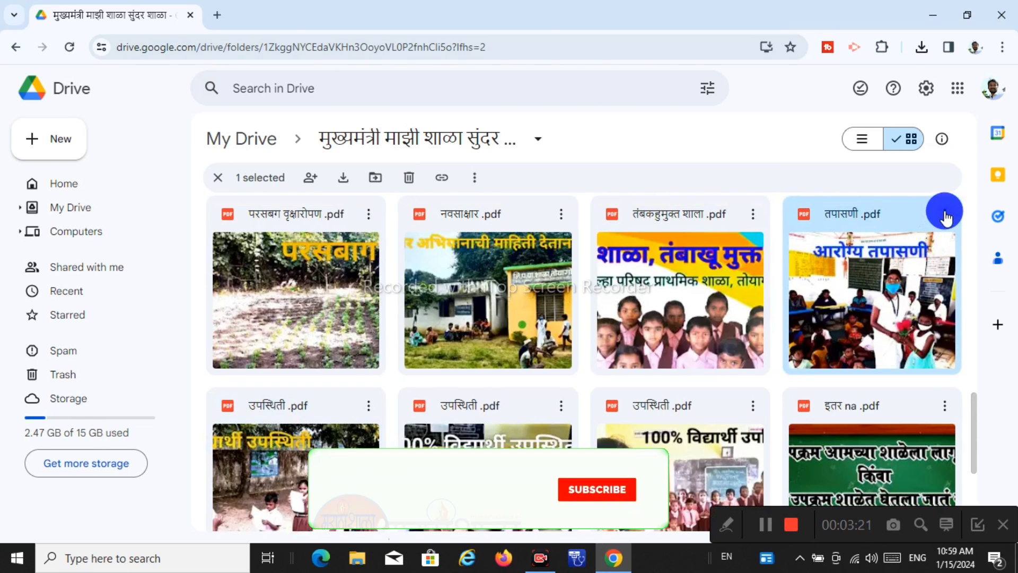
pyautogui.click(944, 214)
pyautogui.click(762, 287)
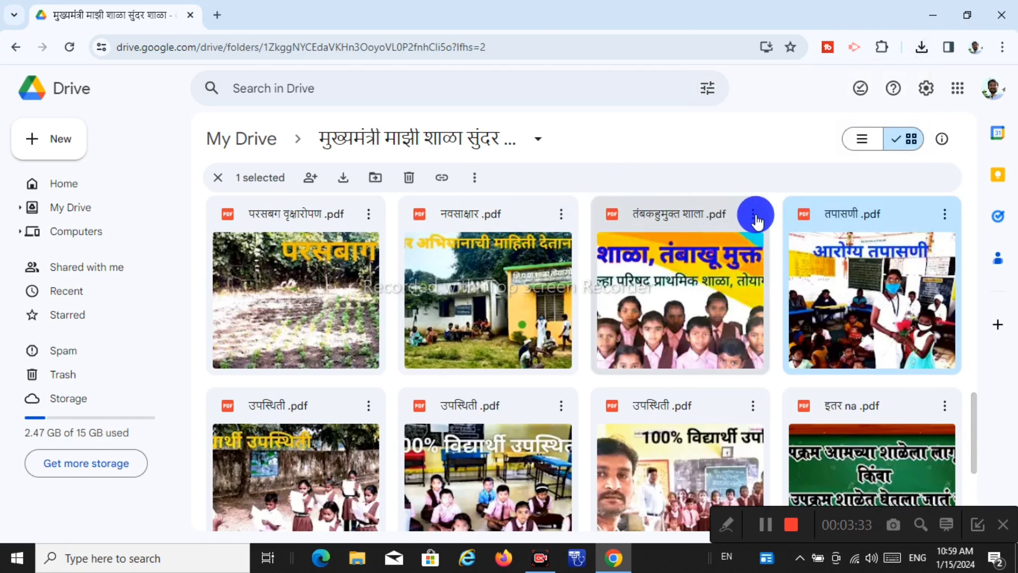
pyautogui.click(755, 215)
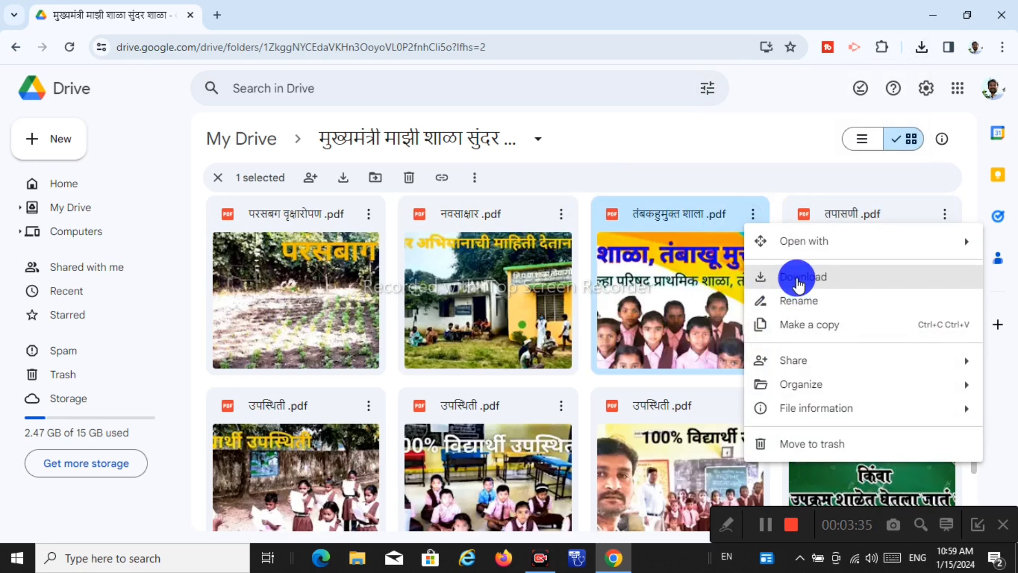
pyautogui.click(798, 282)
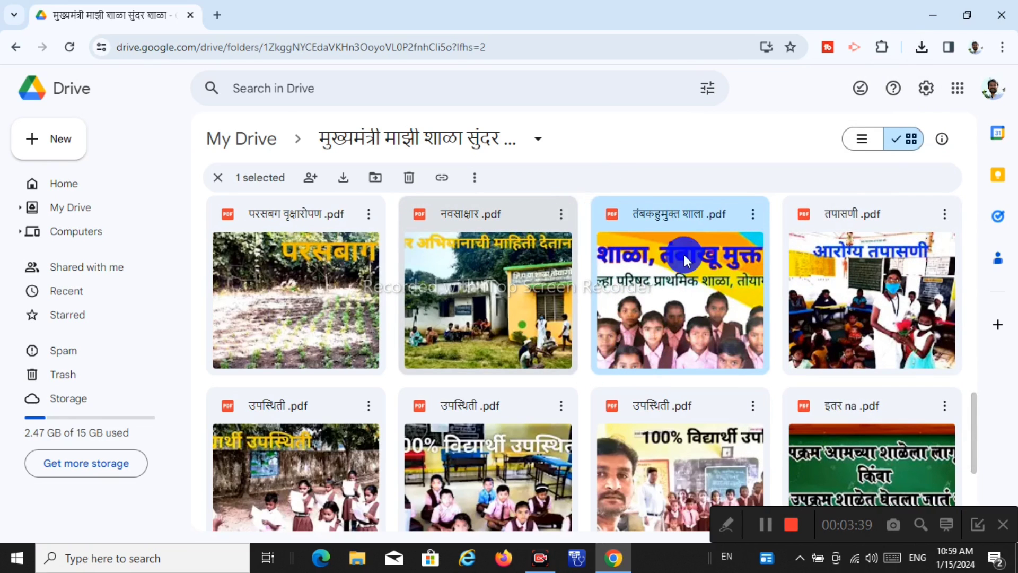
pyautogui.click(561, 214)
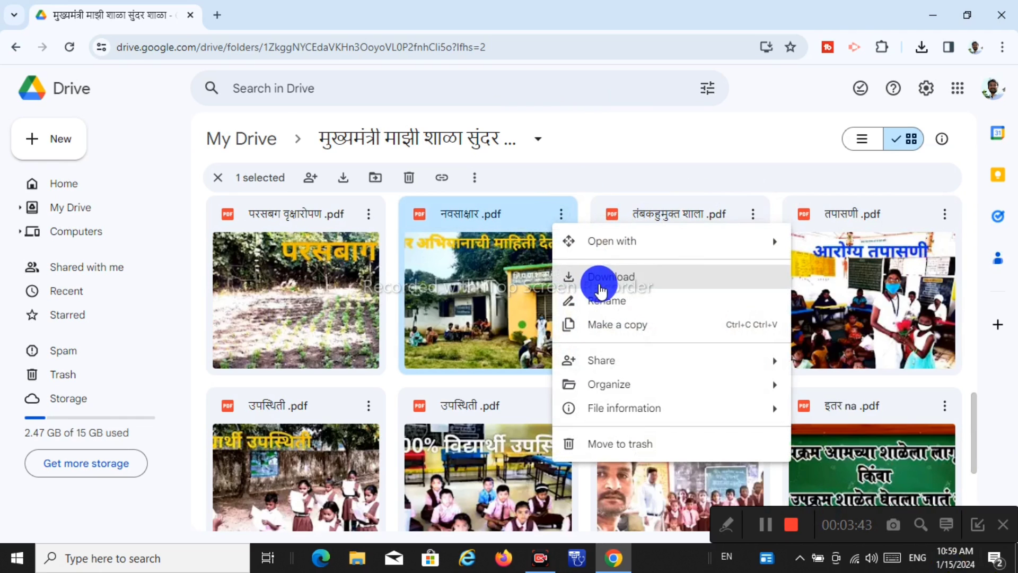
pyautogui.click(595, 280)
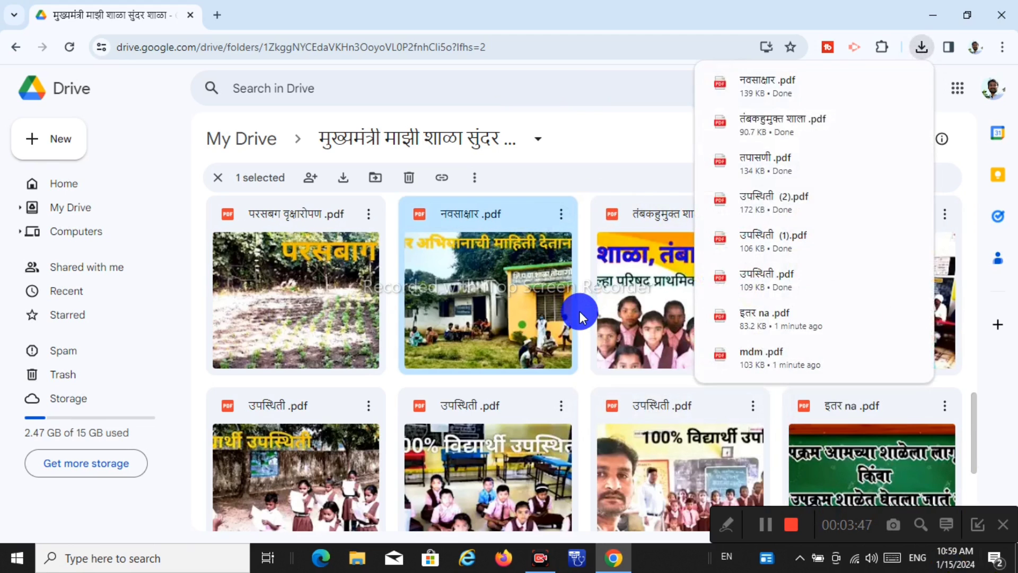
pyautogui.click(370, 217)
pyautogui.click(427, 273)
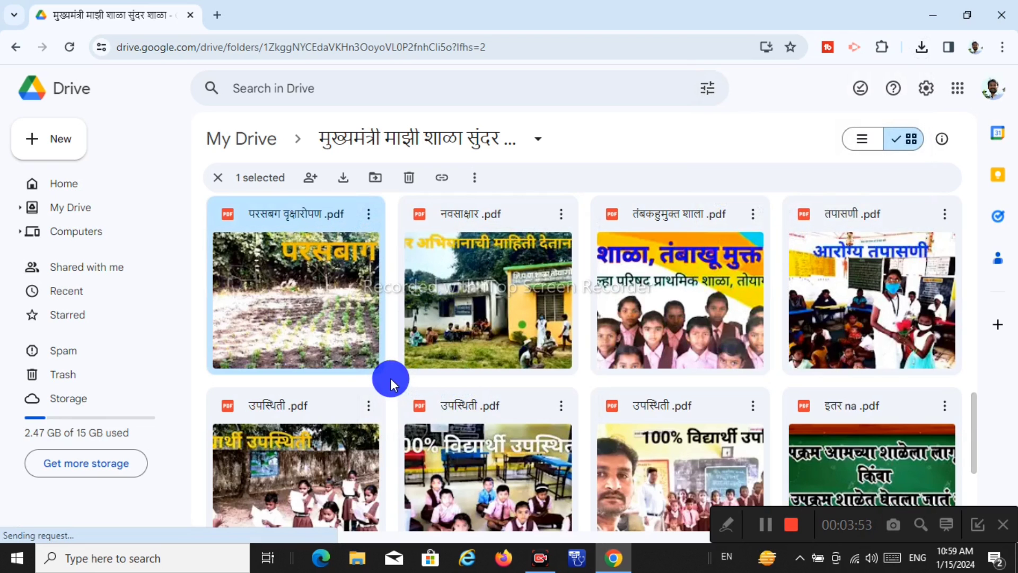
# Download the मंत्रिमंडळ, बोलक्या भिंती and both परिसर स्वचता PDFs
pyautogui.scroll(5, 390, 377)
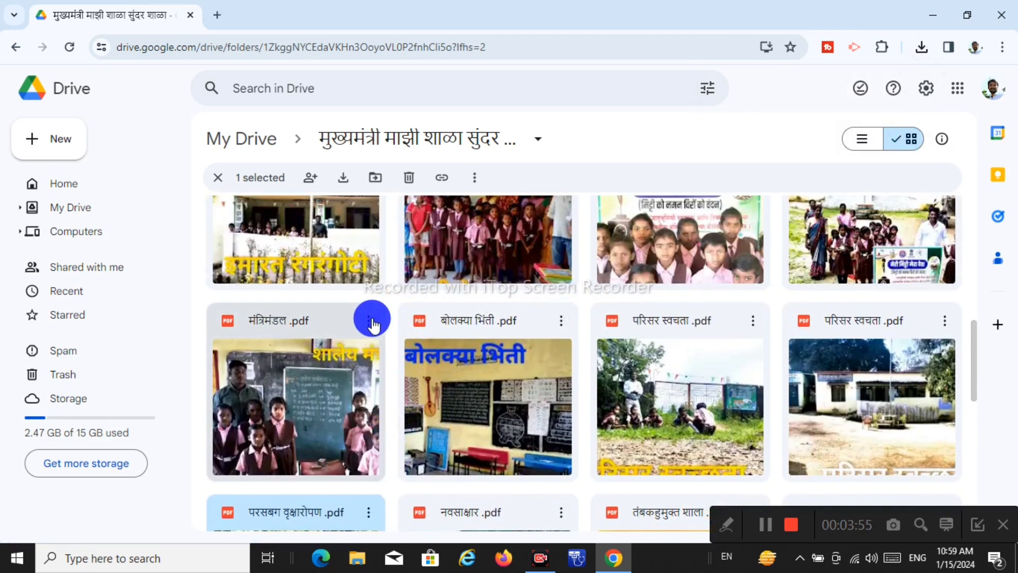
pyautogui.click(370, 321)
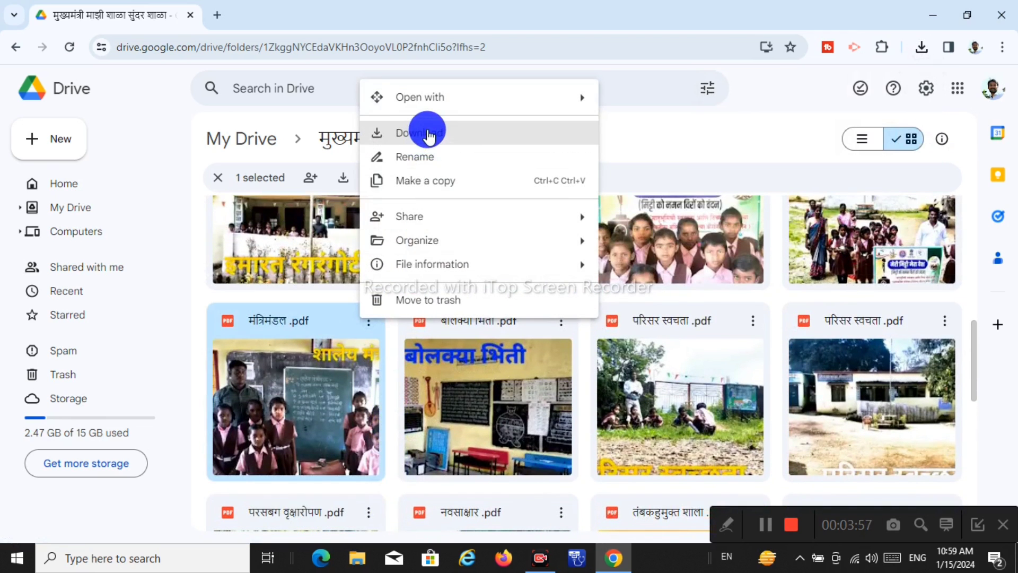
pyautogui.click(428, 133)
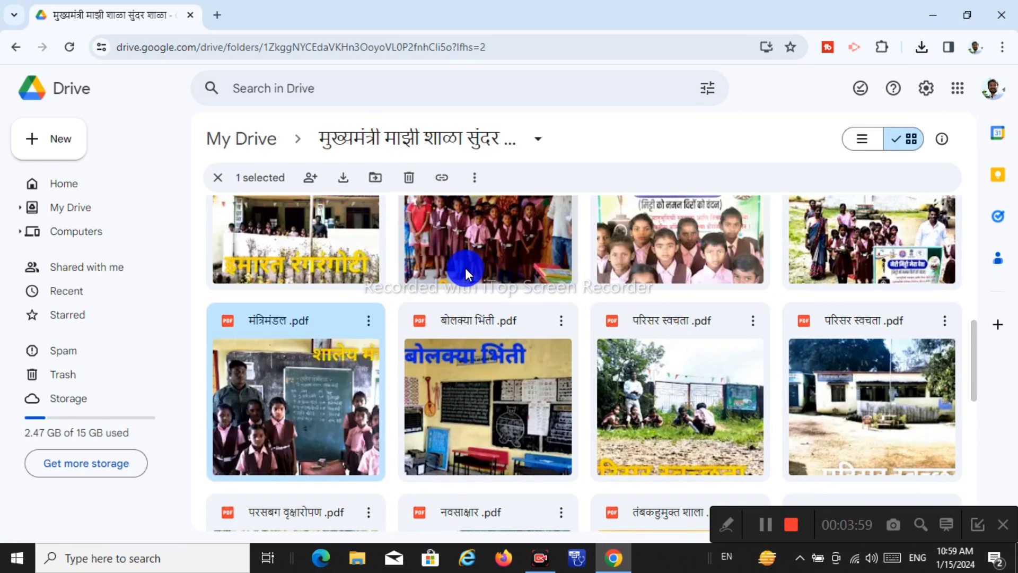
pyautogui.click(561, 322)
pyautogui.click(620, 133)
pyautogui.click(753, 321)
pyautogui.click(801, 133)
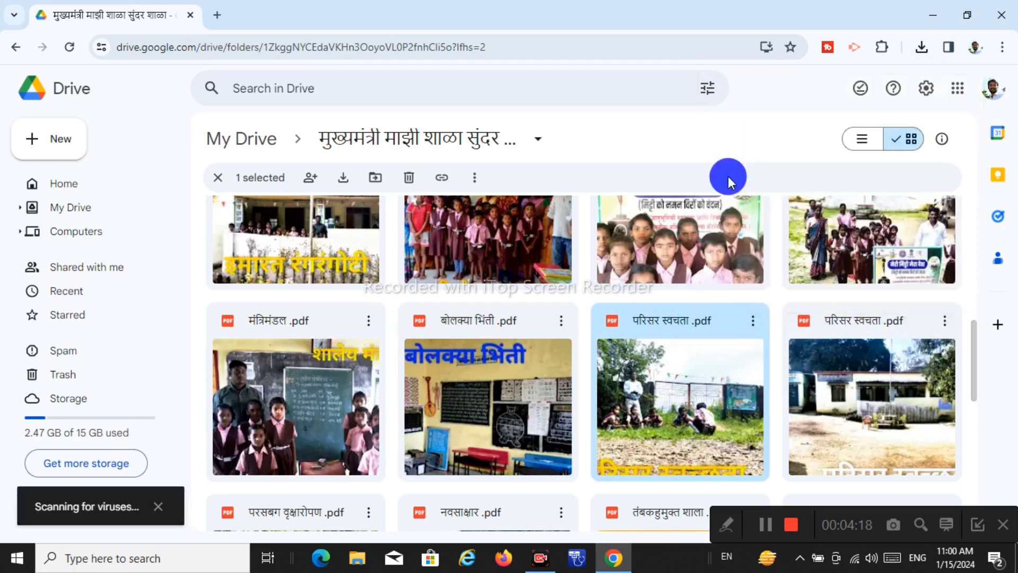
pyautogui.click(945, 321)
pyautogui.click(753, 132)
# Download the रंगरंगोटी, मेलवा and both मेरी माती मेरा देश PDFs
pyautogui.scroll(4, 541, 412)
pyautogui.click(369, 352)
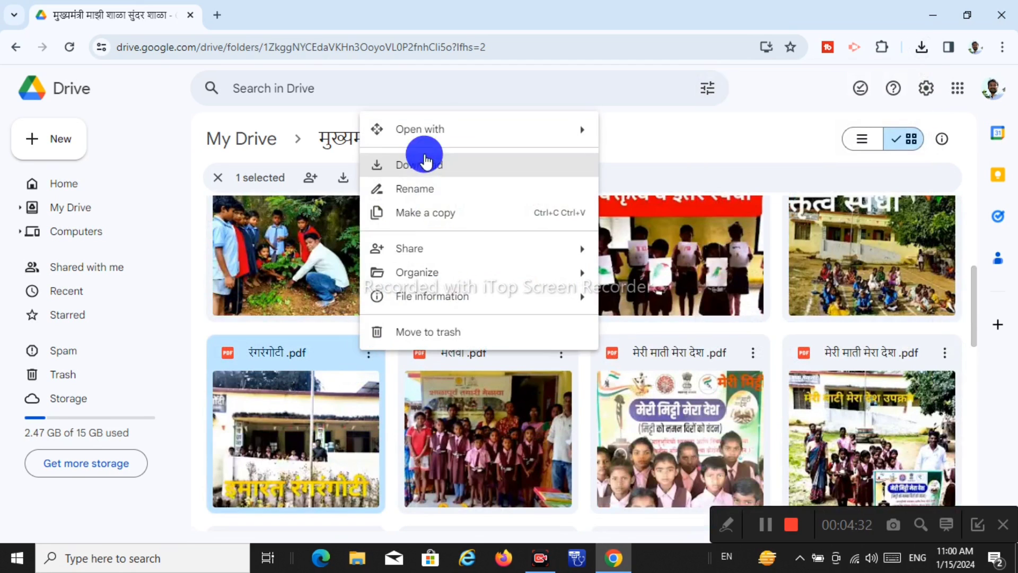
pyautogui.click(424, 159)
pyautogui.click(561, 352)
pyautogui.click(606, 168)
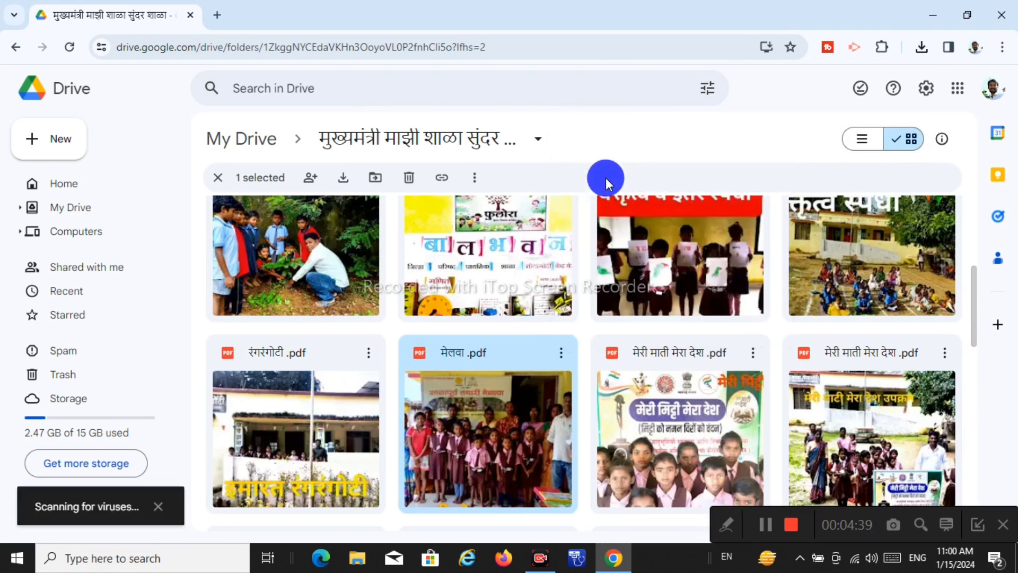
pyautogui.click(753, 353)
pyautogui.click(790, 165)
pyautogui.click(945, 353)
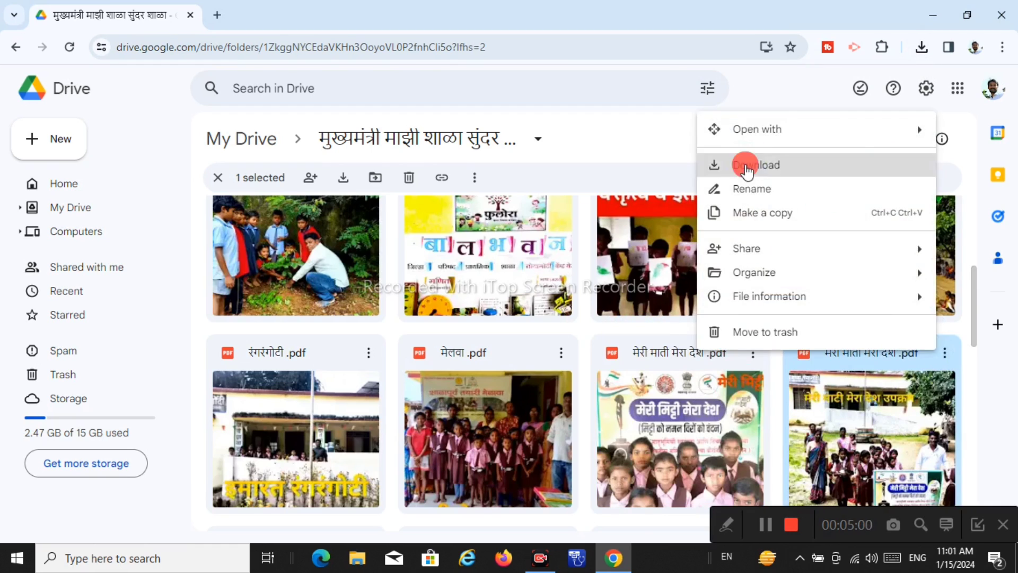
pyautogui.click(748, 165)
# Download both वक्तृत्व स्पर्धा PDFs and the वृक्षारोपण PDF
pyautogui.scroll(3, 943, 309)
pyautogui.click(943, 309)
pyautogui.click(739, 339)
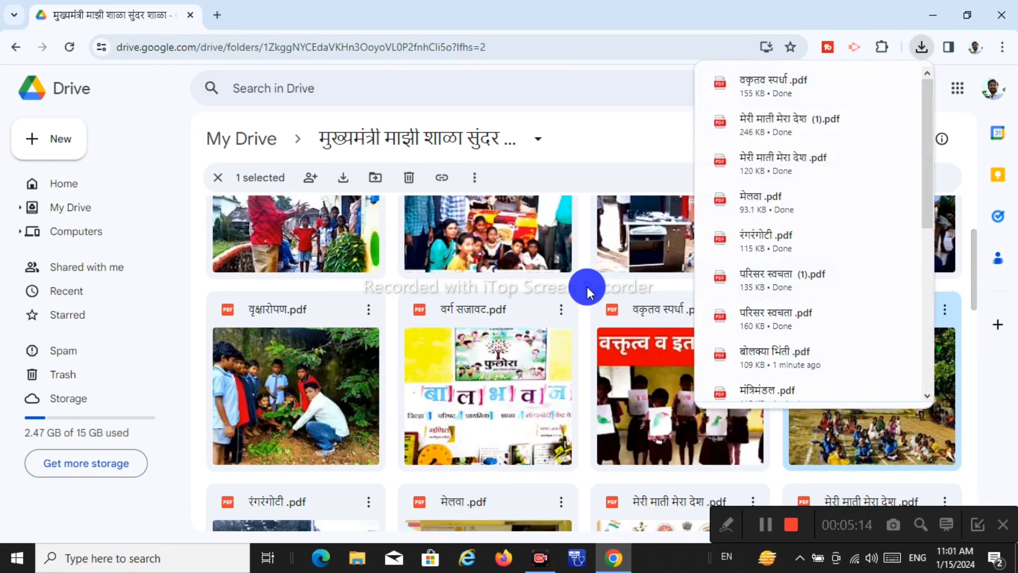
pyautogui.click(753, 313)
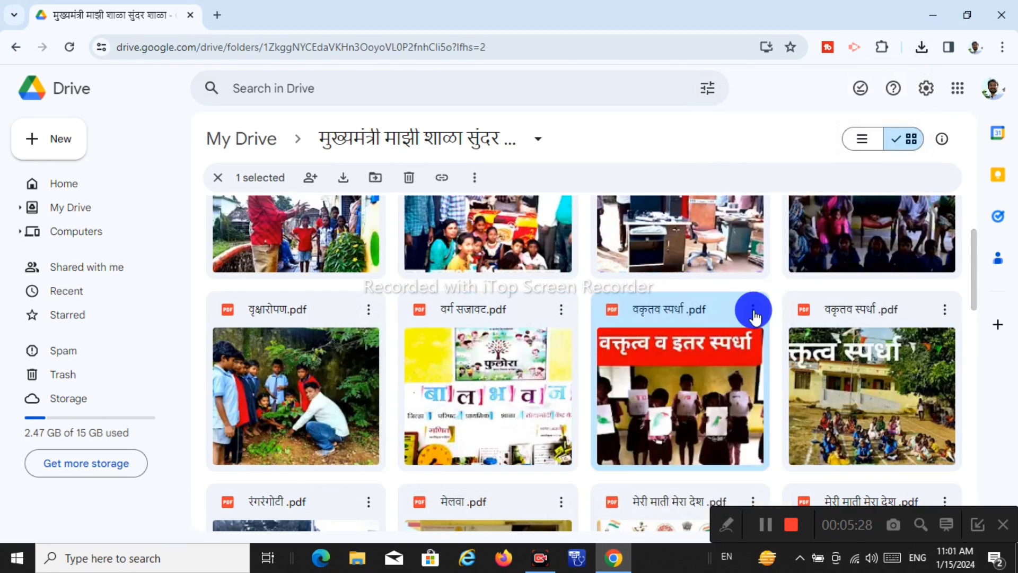
pyautogui.click(792, 340)
pyautogui.click(368, 311)
pyautogui.click(411, 339)
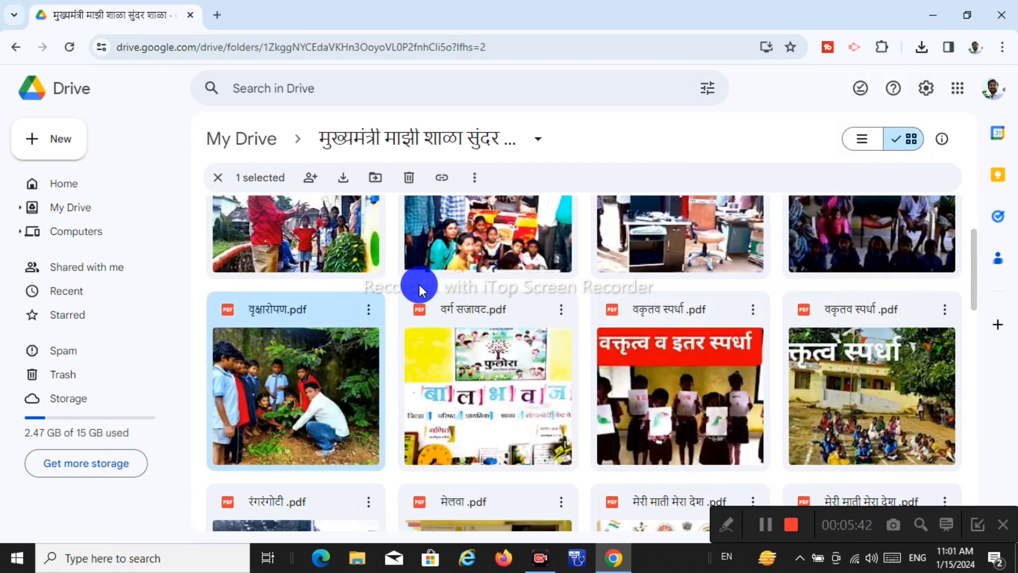
# Download the शाळे उपक्रम, साहित्य भेट and स्पर्धा आयोजन PDFs and check finished downloads
pyautogui.scroll(2, 460, 293)
pyautogui.click(945, 259)
pyautogui.click(756, 321)
pyautogui.click(753, 259)
pyautogui.click(793, 321)
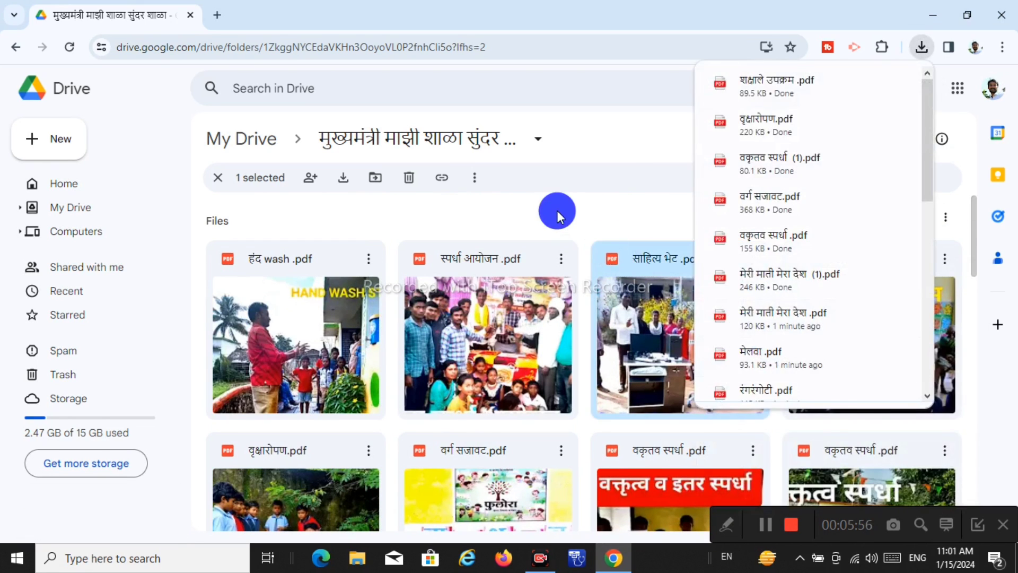
pyautogui.click(754, 260)
pyautogui.click(793, 321)
pyautogui.click(561, 259)
pyautogui.click(600, 321)
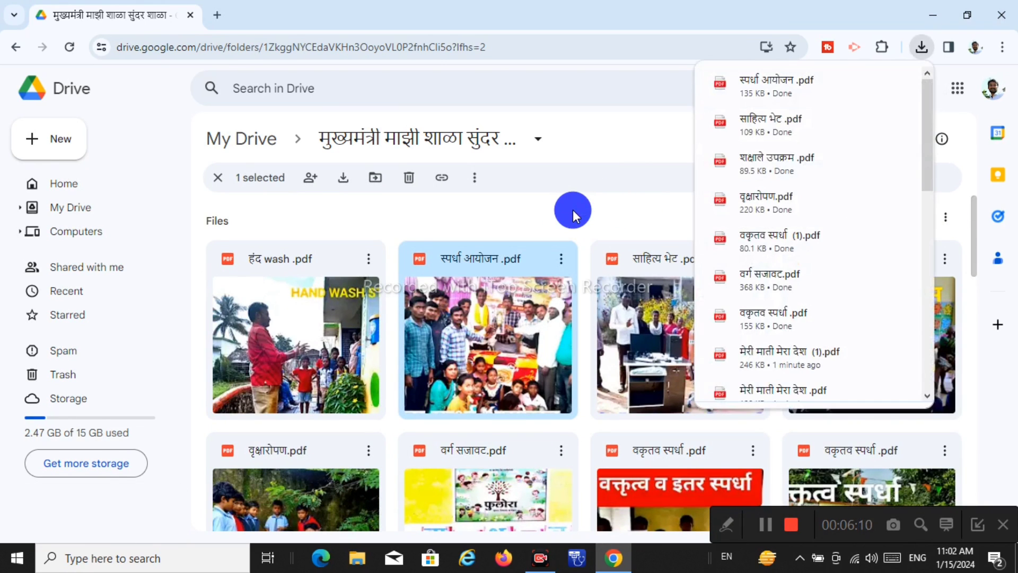
pyautogui.scroll(-3, 675, 368)
pyautogui.scroll(3, 546, 255)
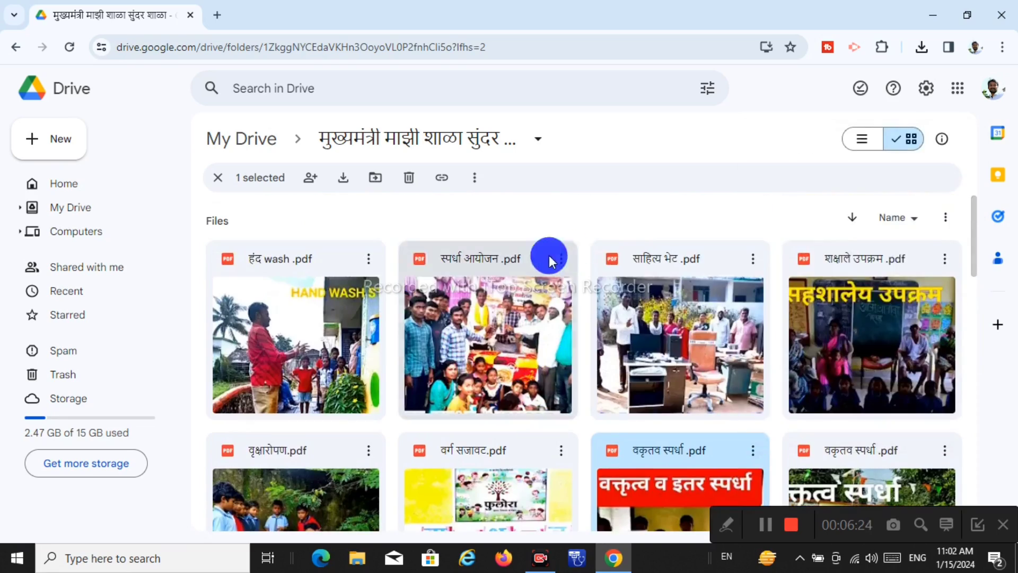
# Download स्पर्धा आयोजन again and हँद wash, then minimise the browser to the desktop
pyautogui.click(561, 258)
pyautogui.click(613, 322)
pyautogui.click(369, 259)
pyautogui.click(419, 322)
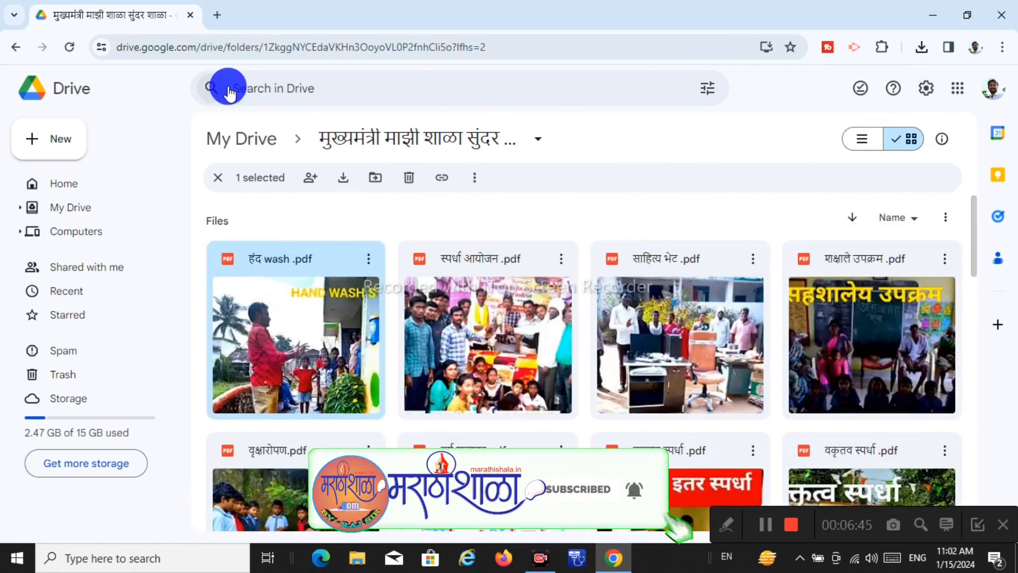
pyautogui.click(934, 15)
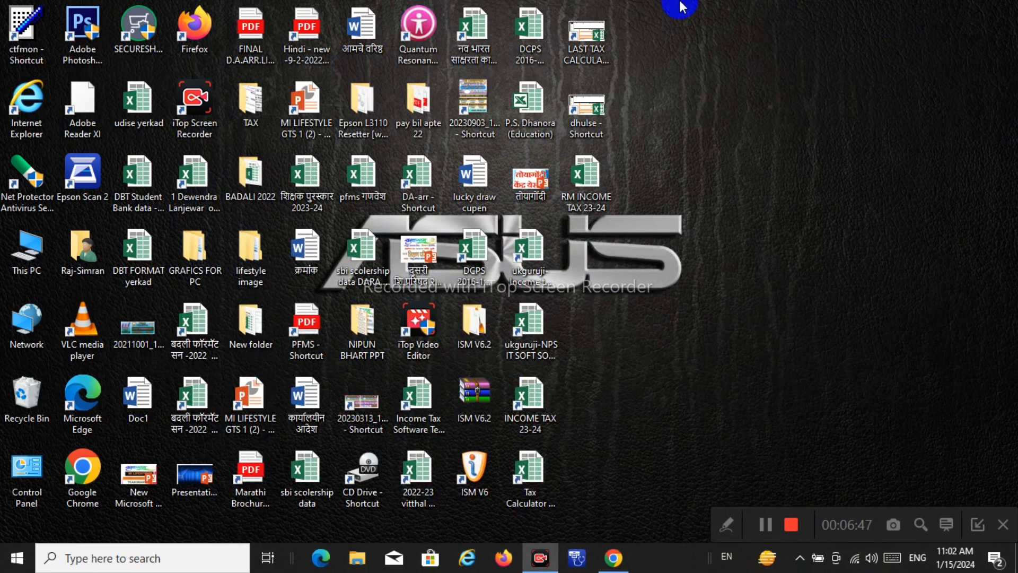
# Open Downloads in File Explorer via This PC and confirm today's 27 activity PDFs
pyautogui.doubleClick(26, 250)
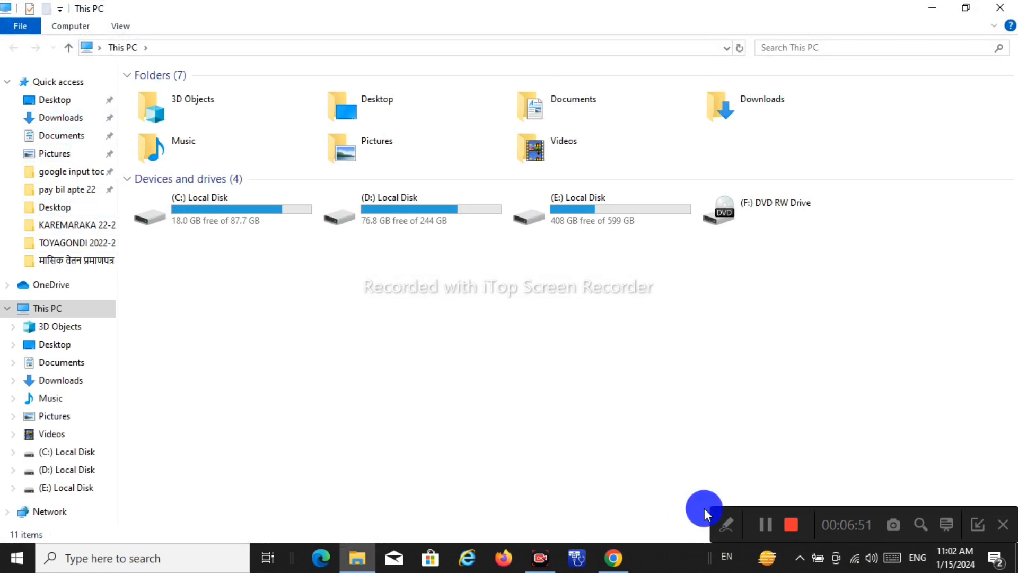
pyautogui.click(723, 525)
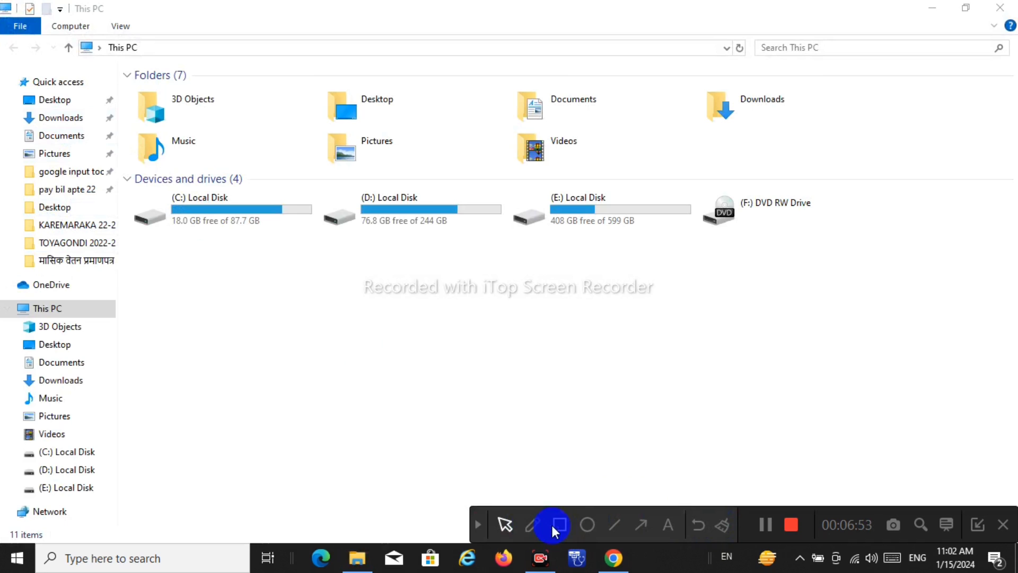
pyautogui.click(558, 525)
pyautogui.moveTo(2, 109)
pyautogui.mouseDown()
pyautogui.moveTo(57, 108)
pyautogui.moveTo(120, 129)
pyautogui.mouseUp()
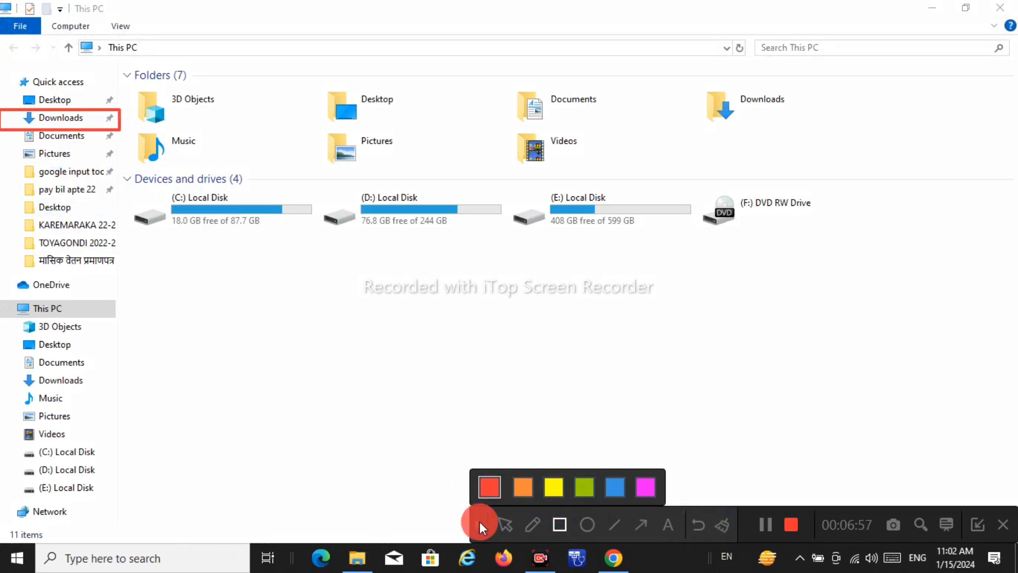
pyautogui.click(479, 521)
pyautogui.click(68, 119)
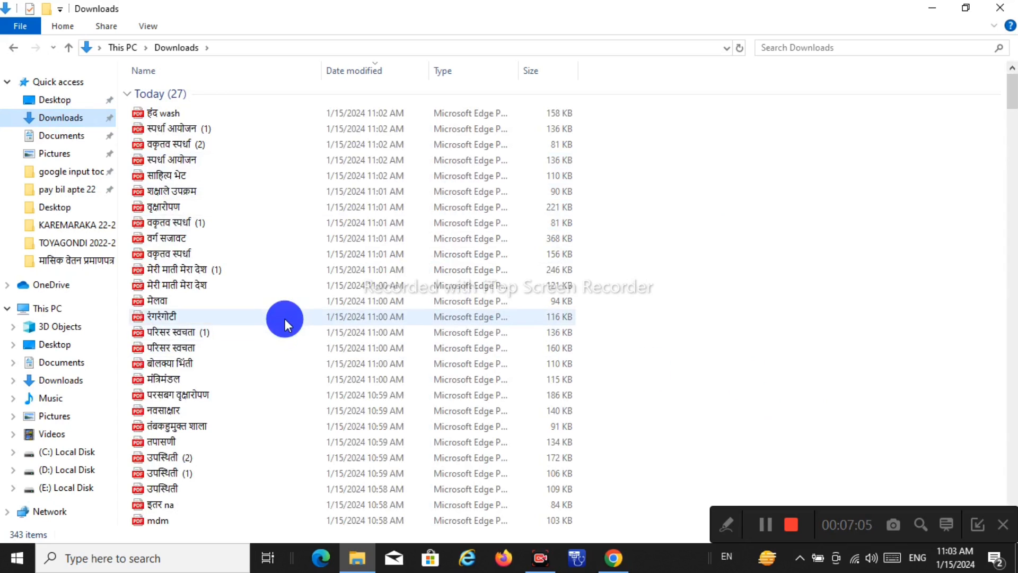
pyautogui.scroll(-5, 288, 300)
pyautogui.scroll(5, 289, 301)
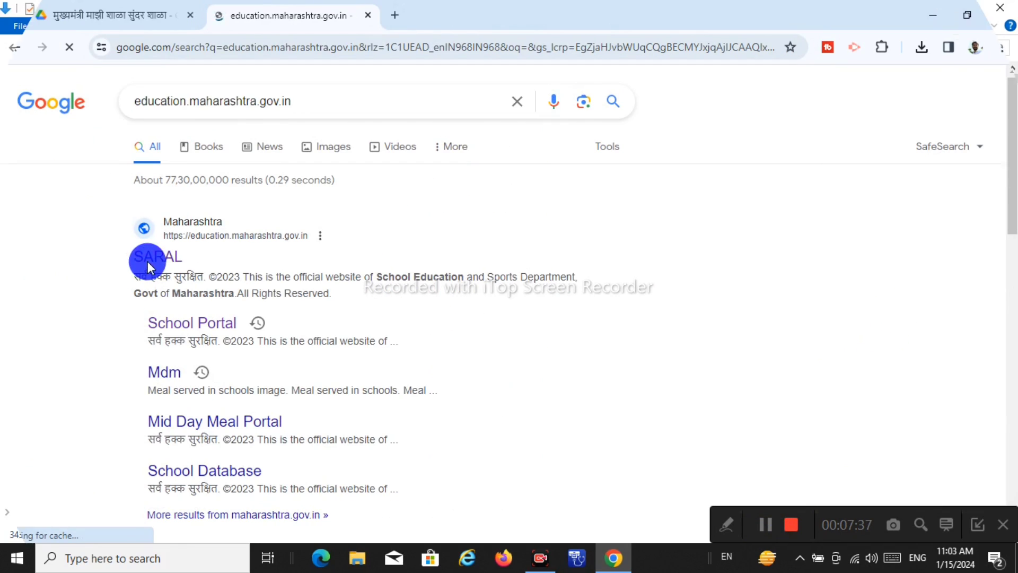
# Open the SARAL portal at education.maharashtra.gov.in from the Google results
pyautogui.click(152, 257)
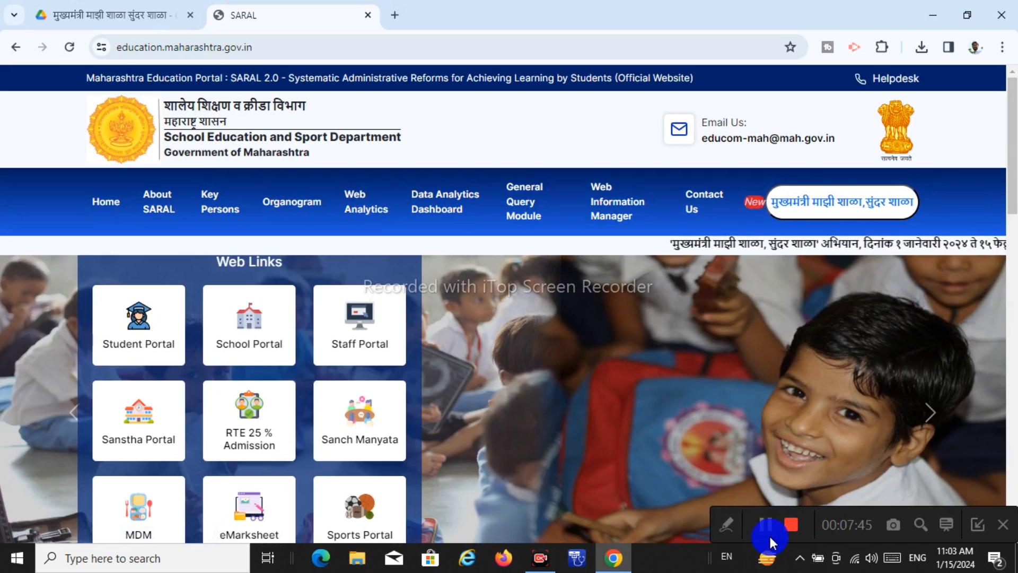
pyautogui.click(724, 524)
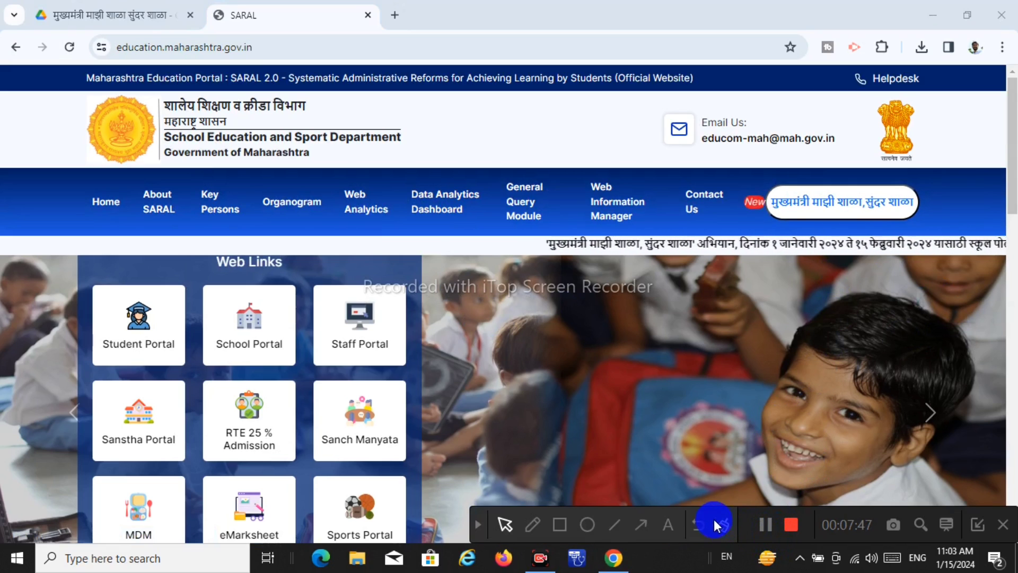
pyautogui.click(560, 526)
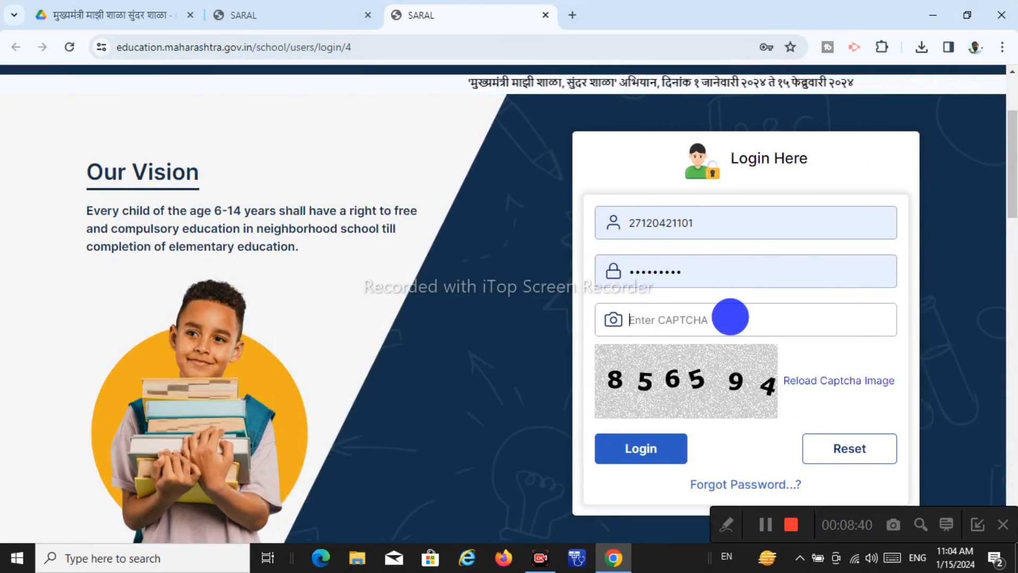
# Enter the login CAPTCHA and sign in to the SARAL school portal
pyautogui.write('85')
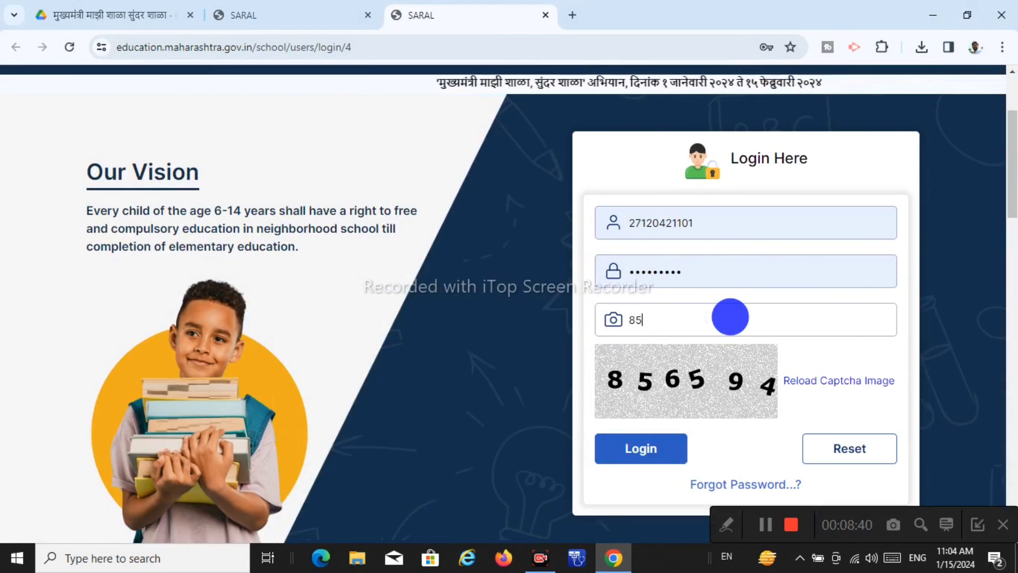
pyautogui.write('6594')
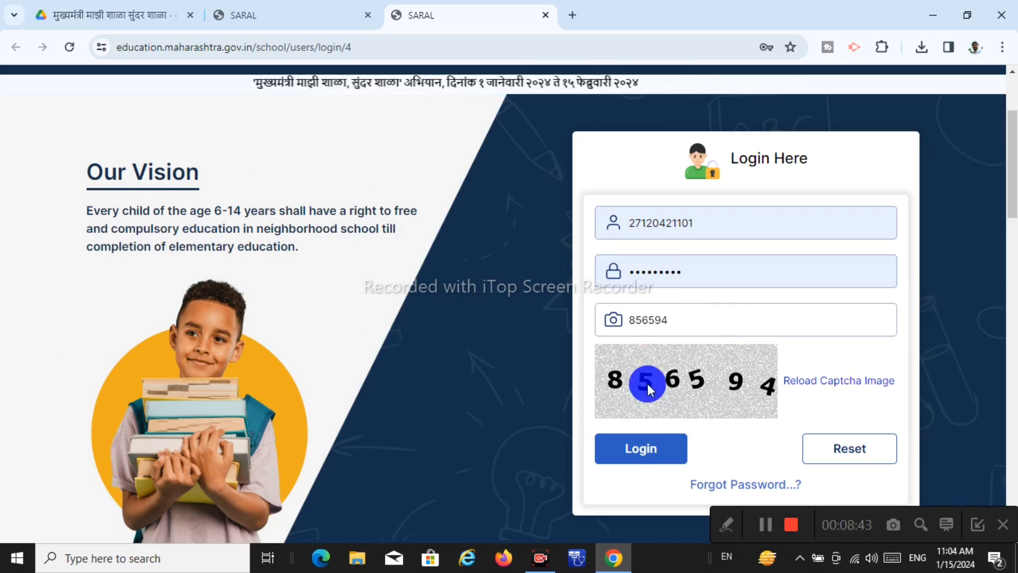
pyautogui.click(637, 448)
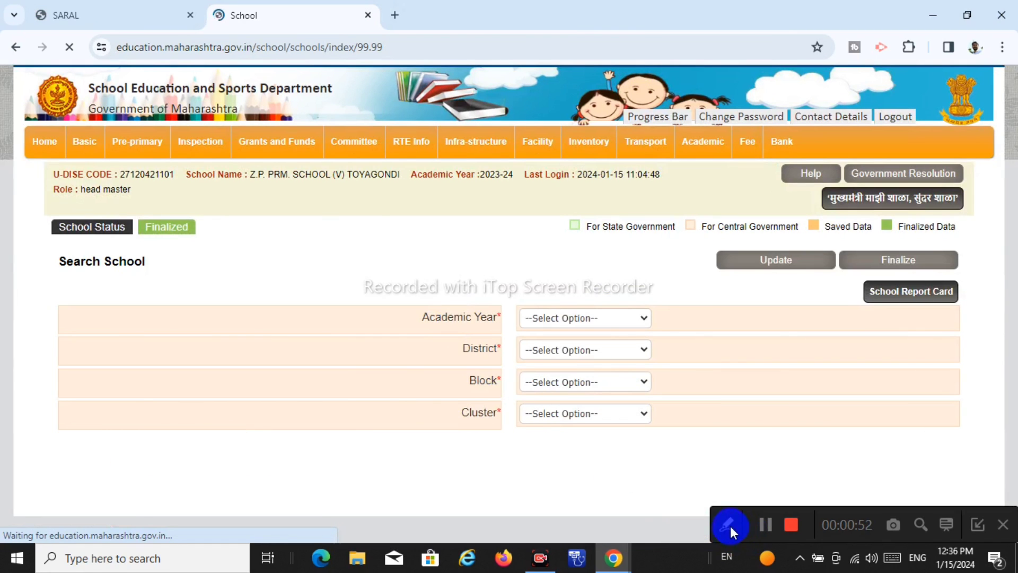
# Launch the 'मुख्यमंत्री माझी शाळा, सुंदर शाळा' banner form from the school page
pyautogui.click(730, 526)
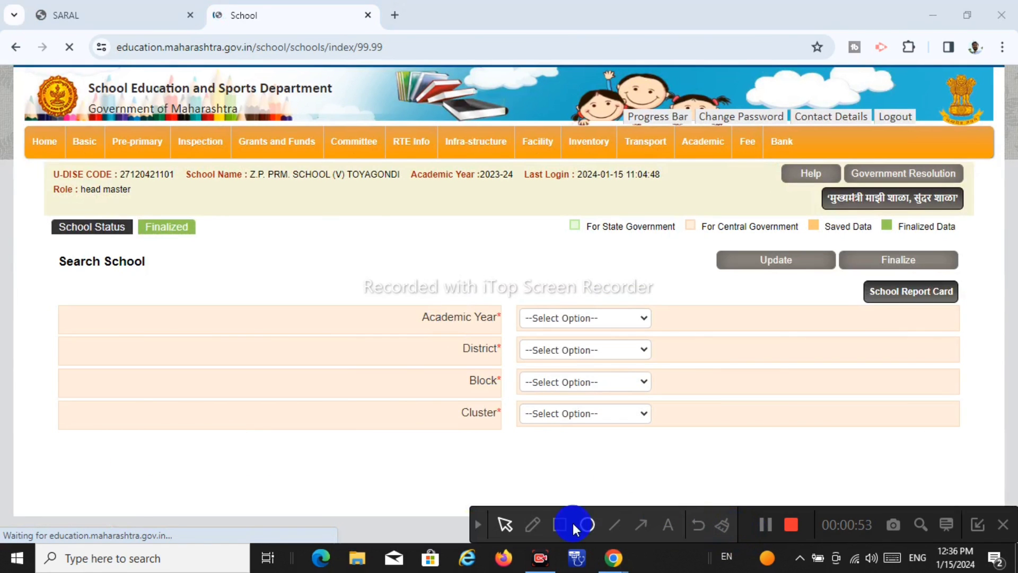
pyautogui.click(562, 527)
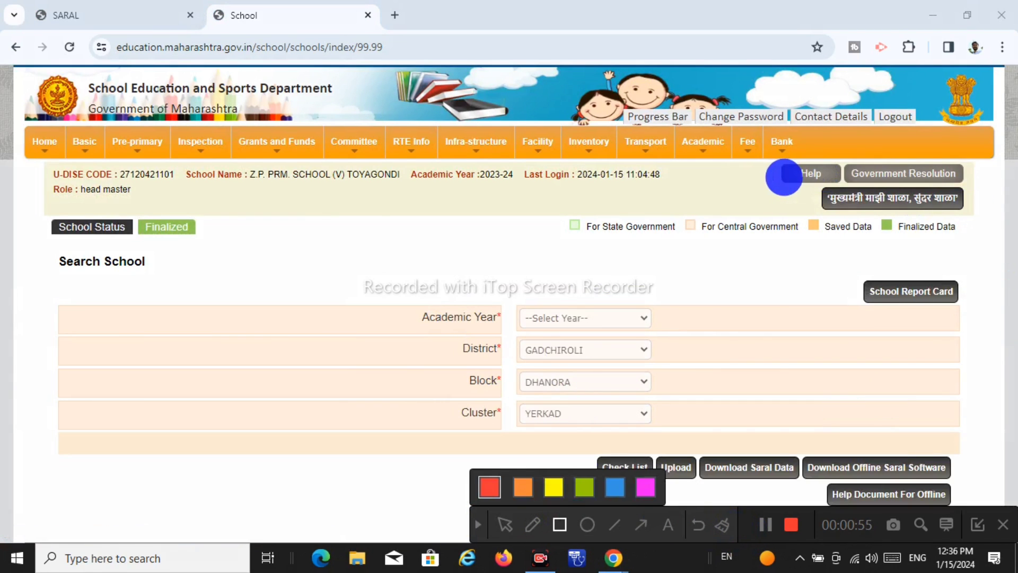
pyautogui.moveTo(783, 177); pyautogui.dragTo(986, 218)
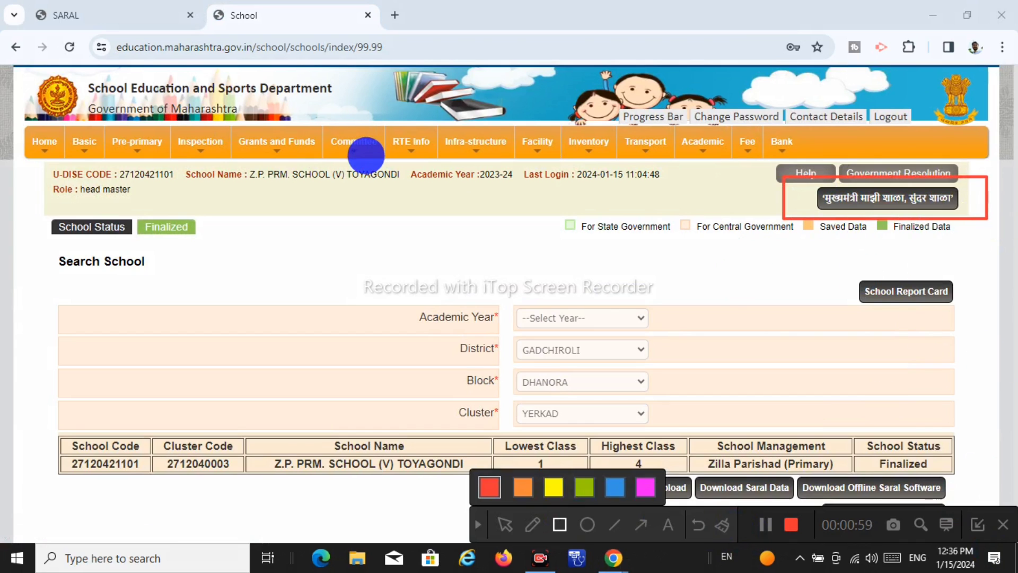
pyautogui.click(479, 524)
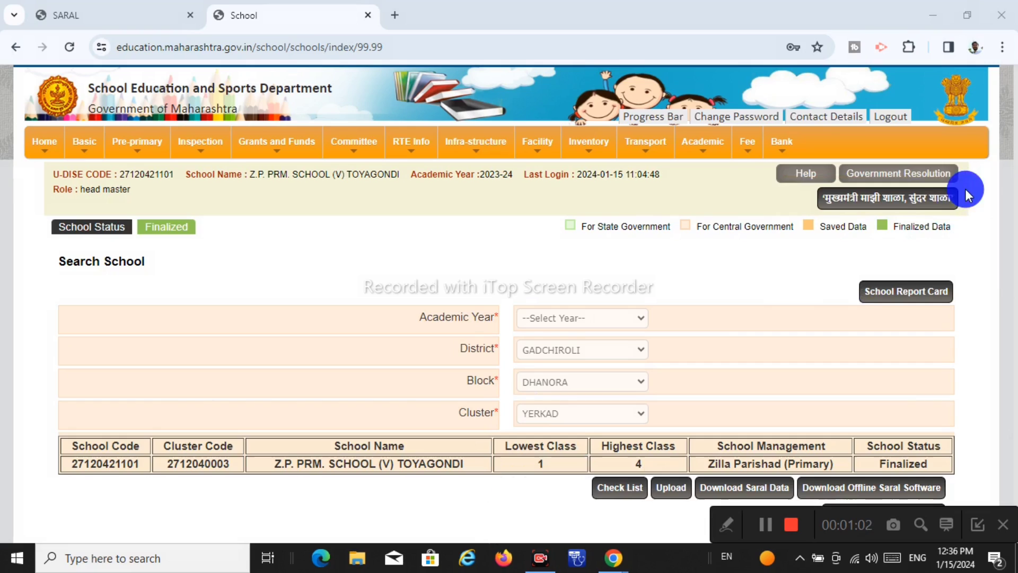
pyautogui.click(860, 200)
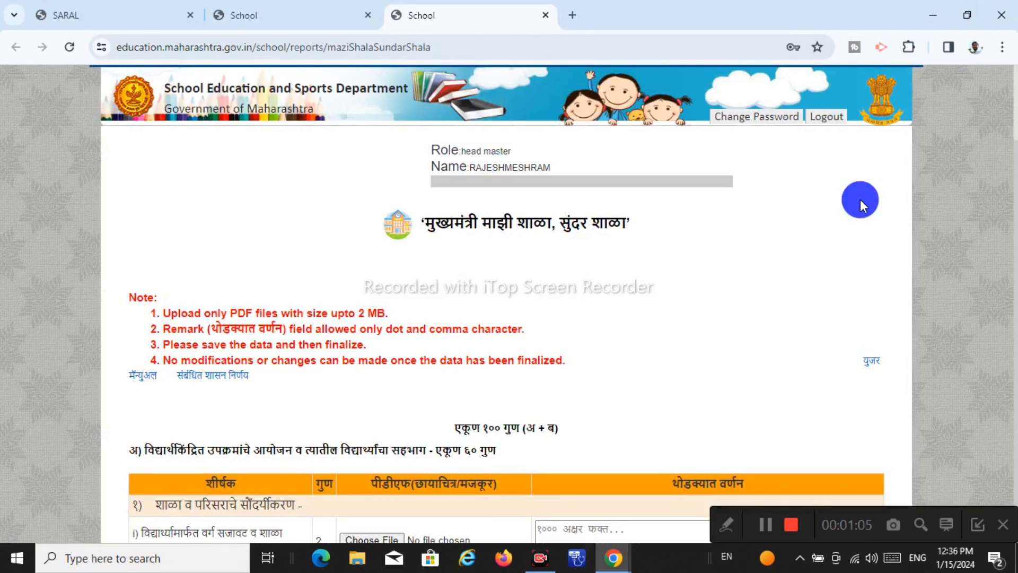
# Scroll the form to the 60-mark section अ table, starting with वर्ग सजावट व शाळा सजावट
pyautogui.scroll(-4, 610, 320)
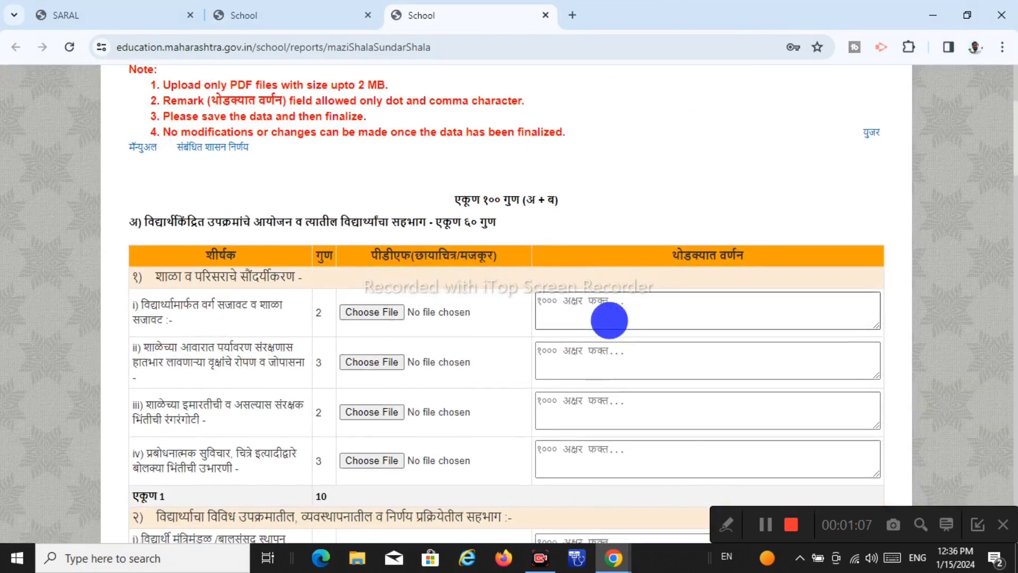
pyautogui.scroll(-18, 609, 320)
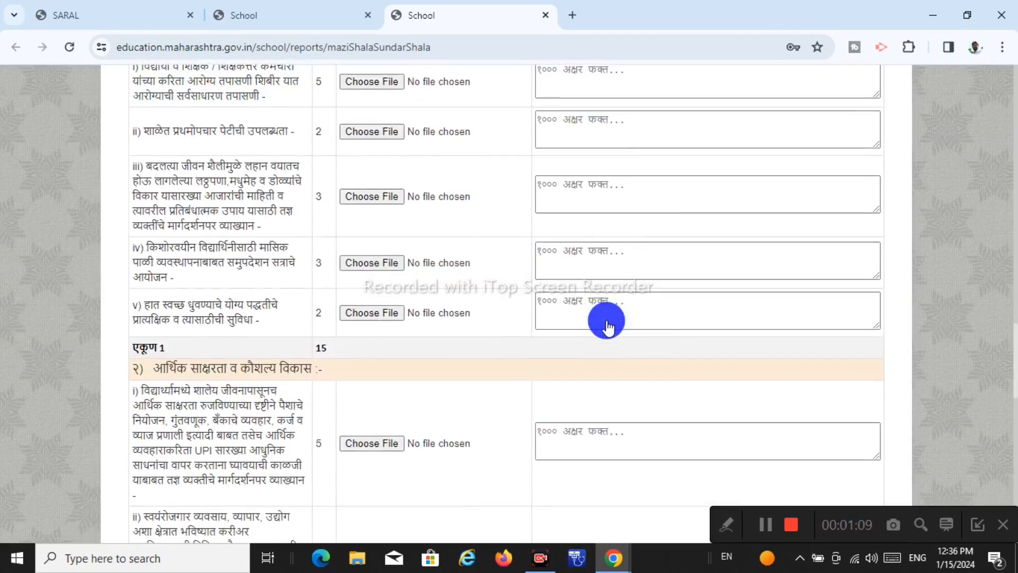
pyautogui.scroll(-15, 609, 326)
pyautogui.press('Home')
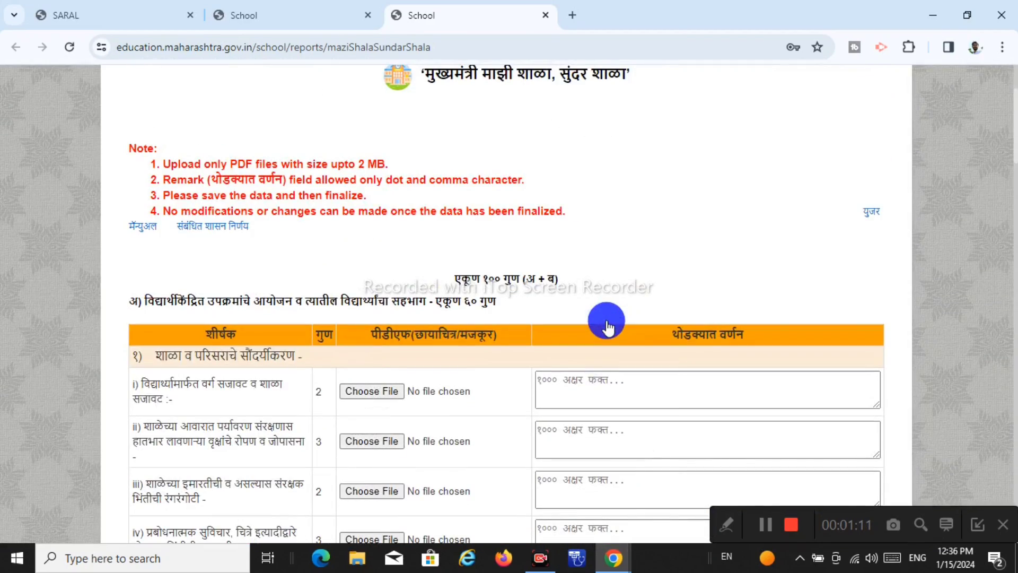
pyautogui.click(725, 524)
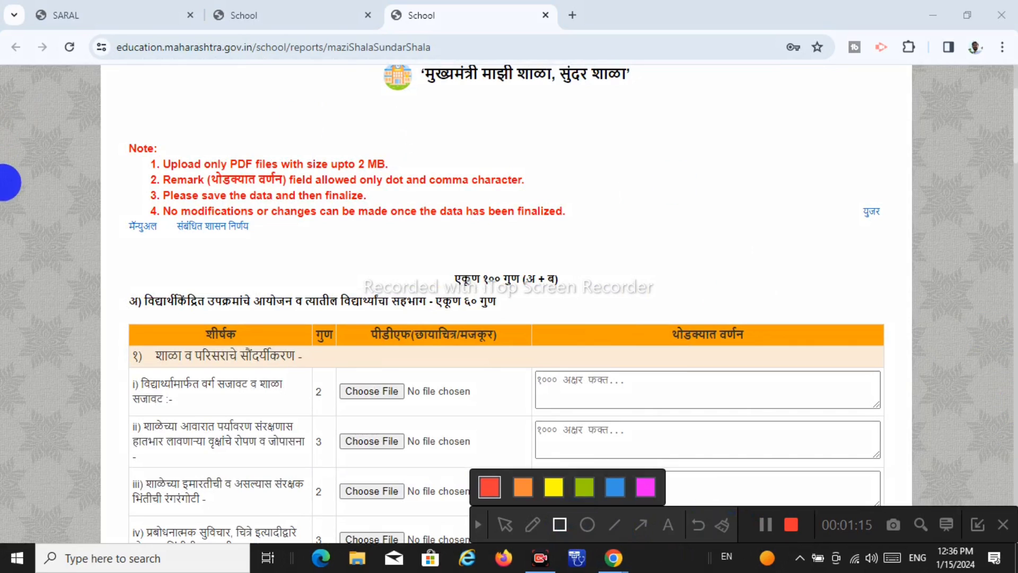
pyautogui.click(112, 131)
pyautogui.moveTo(112, 131)
pyautogui.mouseDown()
pyautogui.moveTo(584, 215)
pyautogui.moveTo(580, 251)
pyautogui.mouseUp()
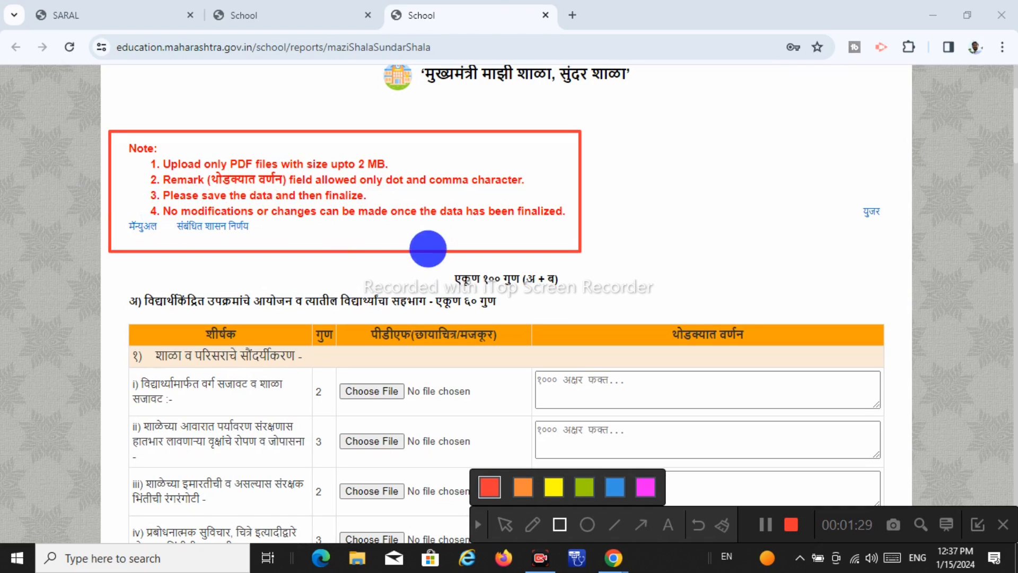
pyautogui.click(479, 525)
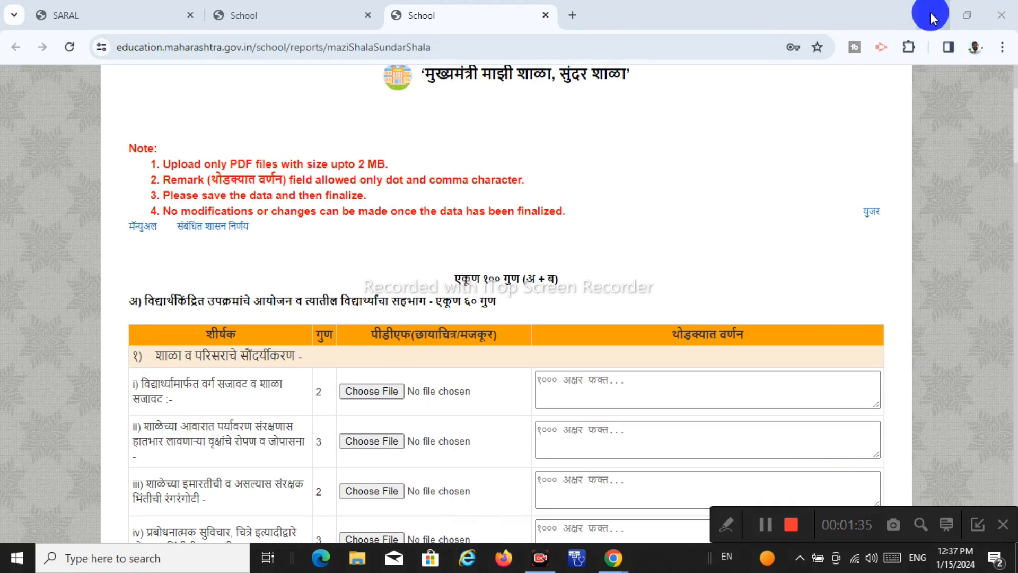
pyautogui.scroll(-3, 445, 275)
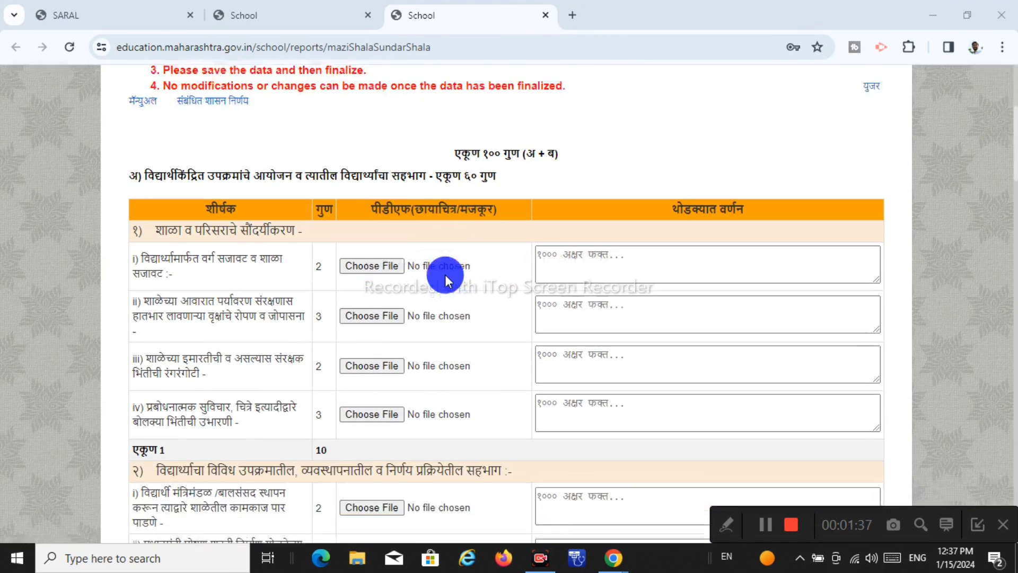
pyautogui.scroll(3, 444, 275)
pyautogui.scroll(-3, 445, 274)
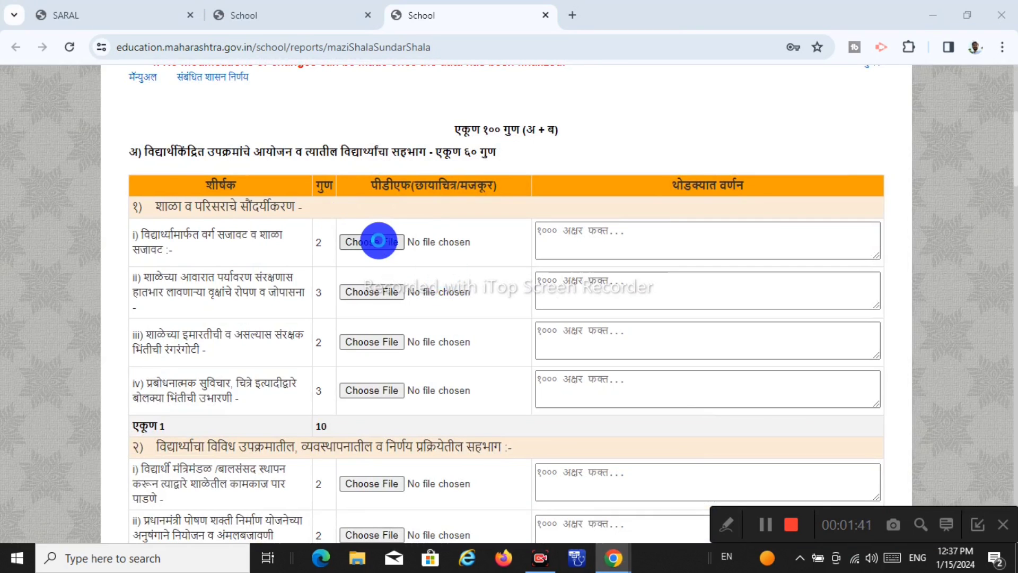
# Attach वर्ग सजावट.pdf from Downloads to the first classroom-decoration activity row
pyautogui.click(378, 241)
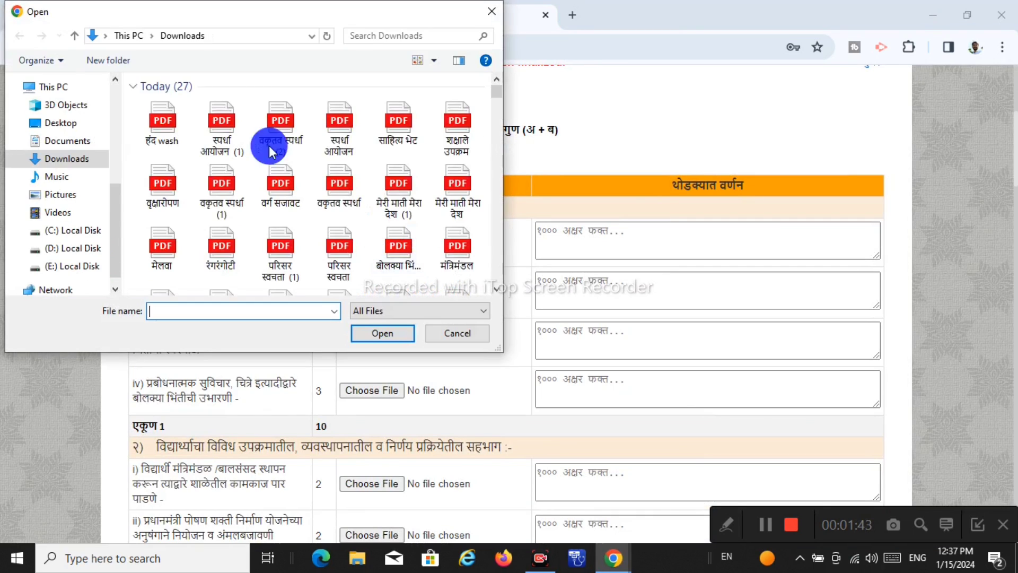
pyautogui.scroll(-5, 314, 176)
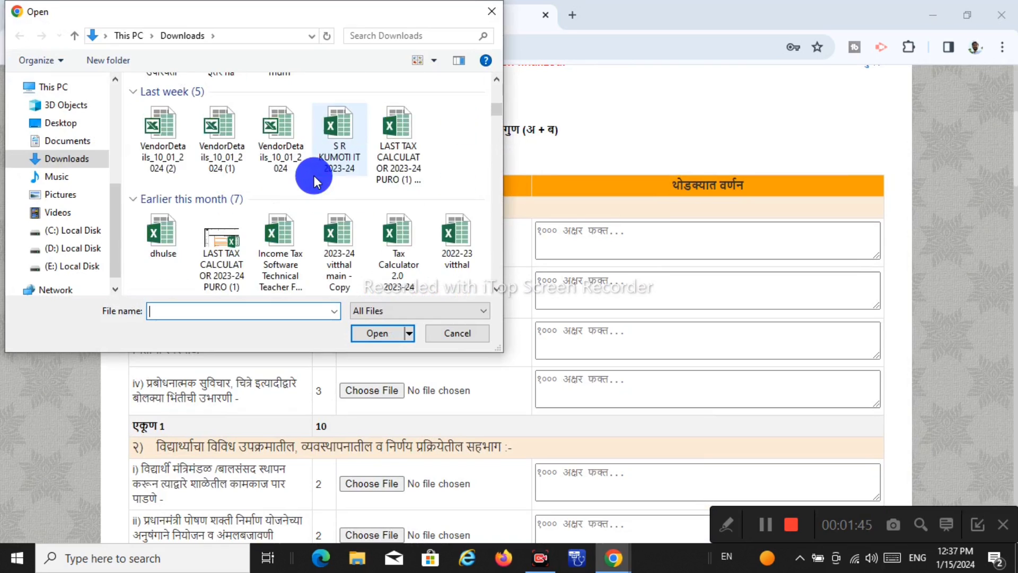
pyautogui.scroll(5, 314, 176)
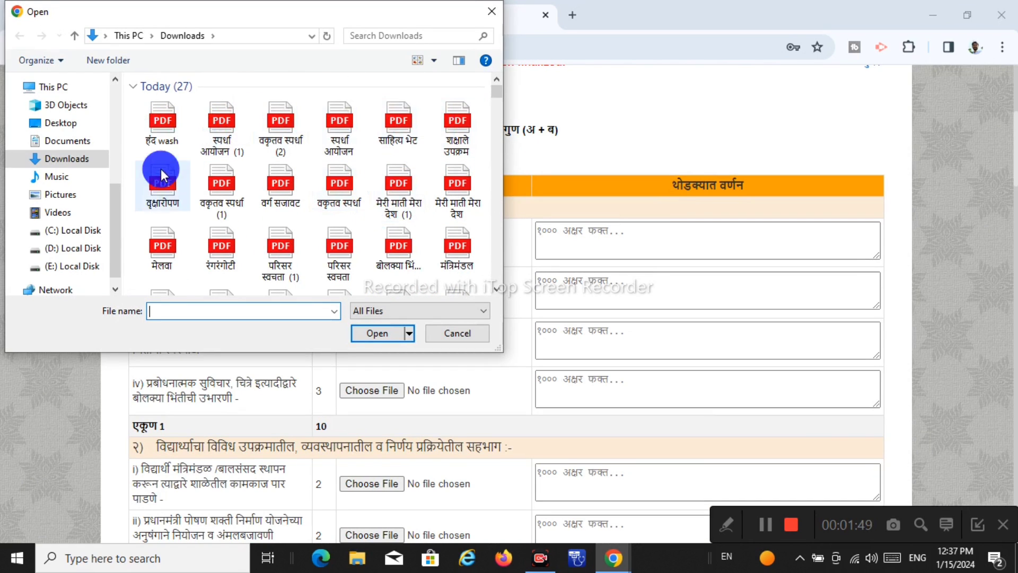
pyautogui.click(278, 186)
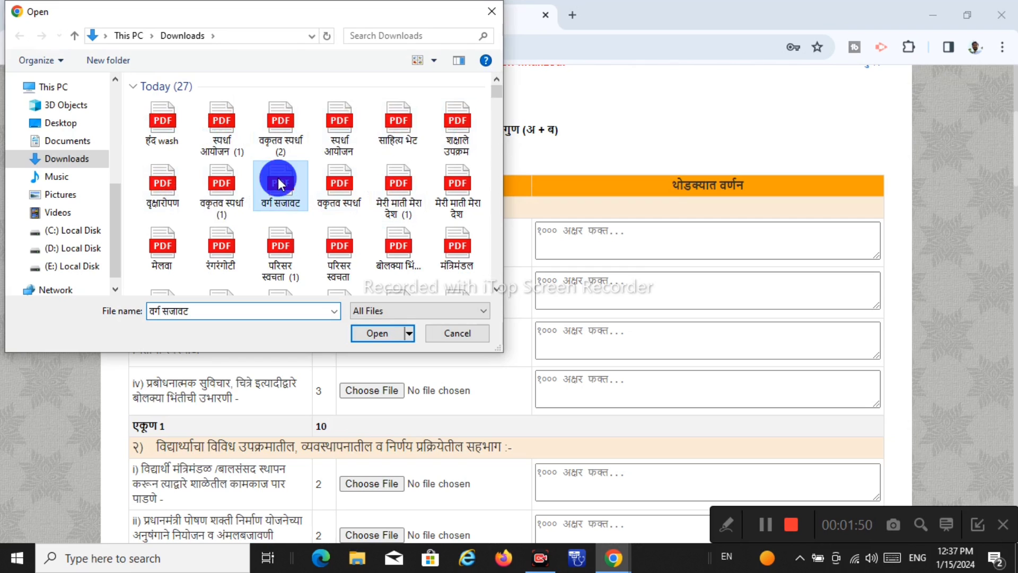
pyautogui.click(397, 333)
pyautogui.click(597, 239)
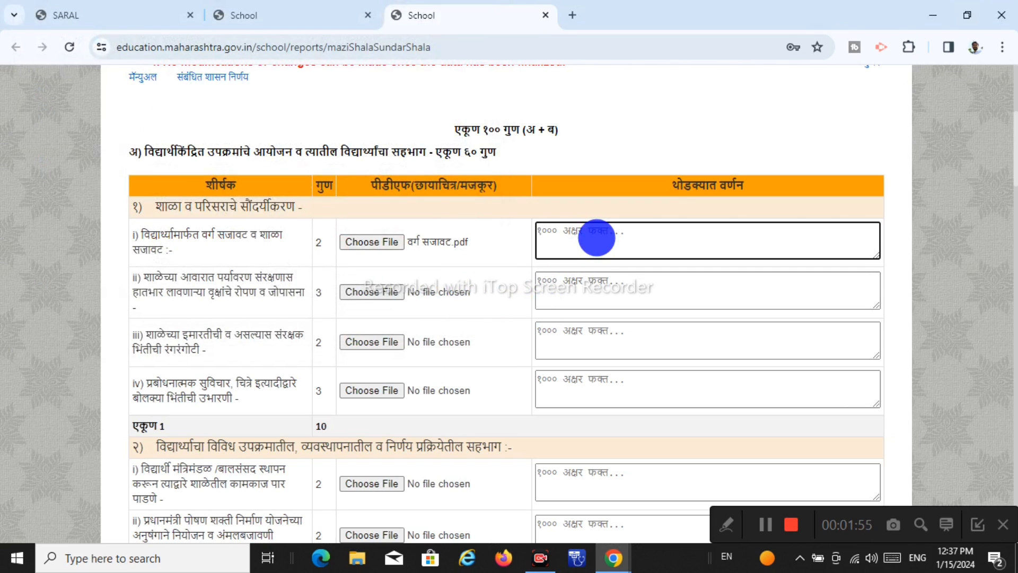
# Switch the keyboard input language to phonetic Hindi typing
pyautogui.scroll(2, 567, 223)
pyautogui.scroll(-4, 432, 376)
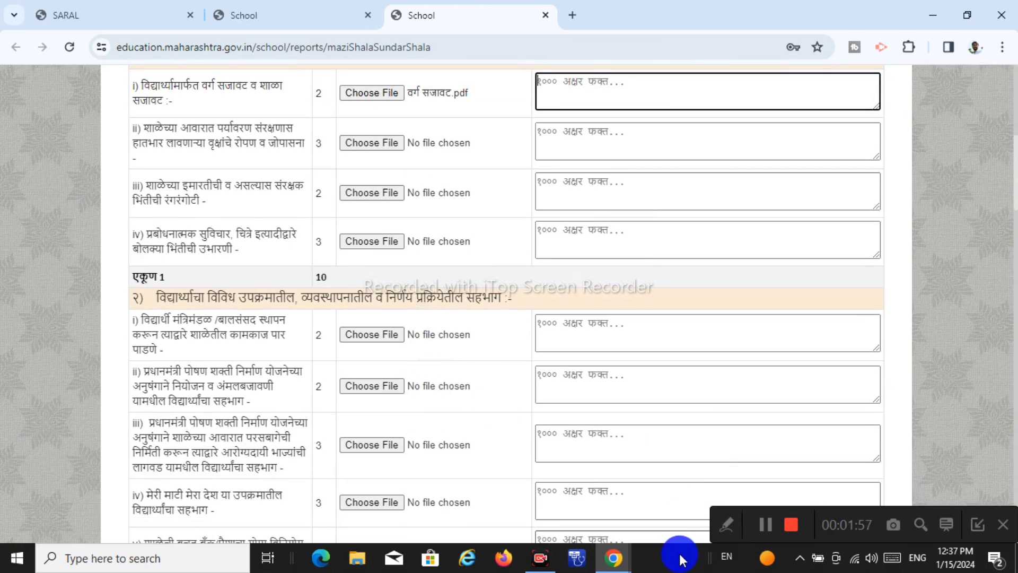
pyautogui.click(732, 563)
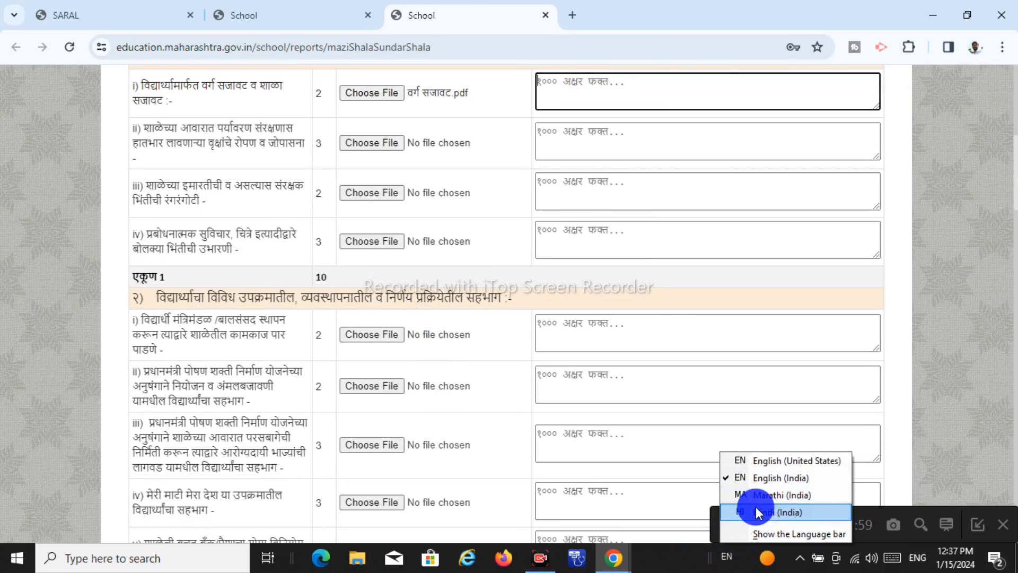
pyautogui.click(743, 512)
pyautogui.click(725, 557)
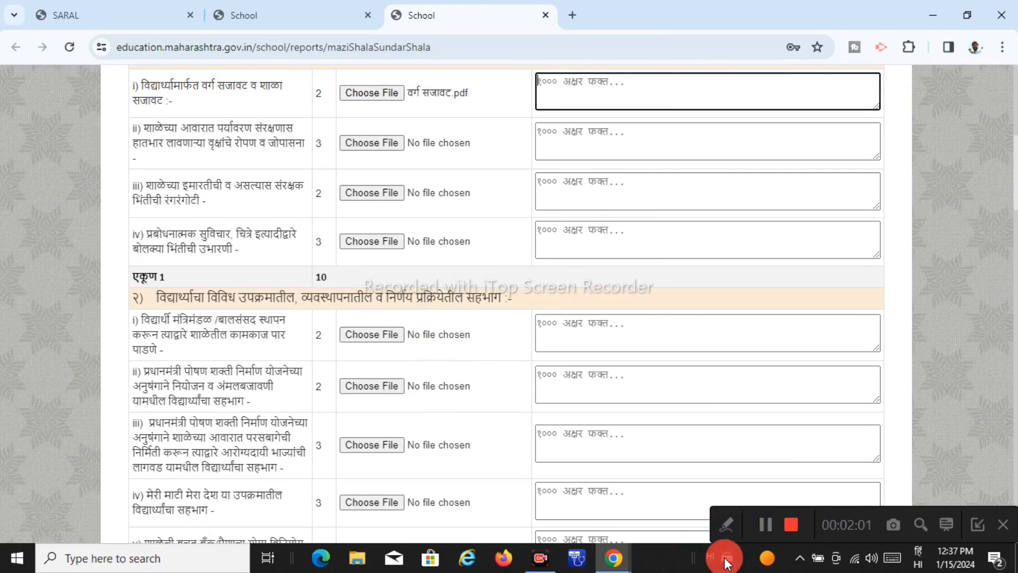
pyautogui.click(726, 530)
# Type the first row's Marathi description, beginning 'विद्यार्थ्याच्या मदतीने'
pyautogui.scroll(1, 650, 273)
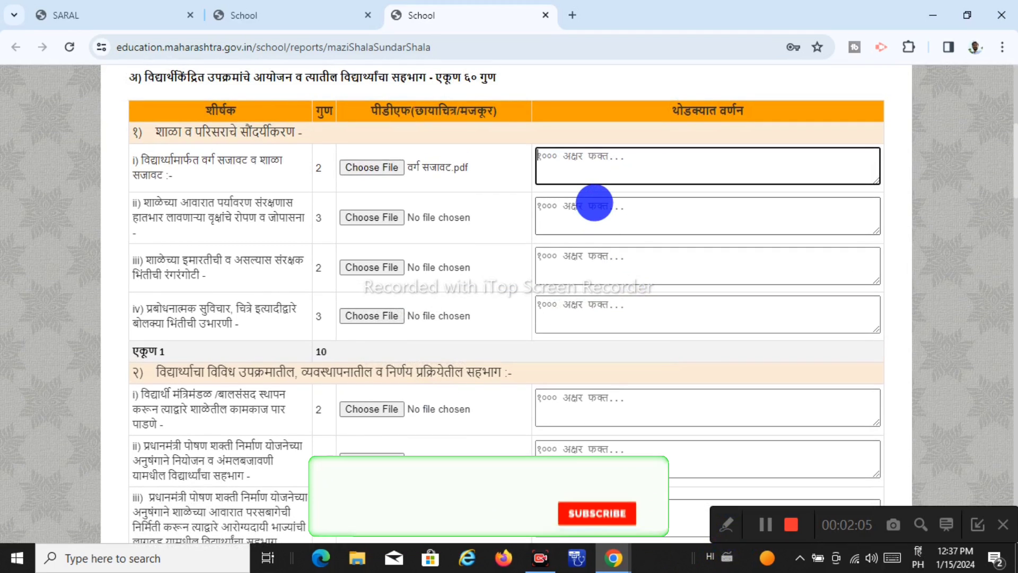
pyautogui.write('vidyar')
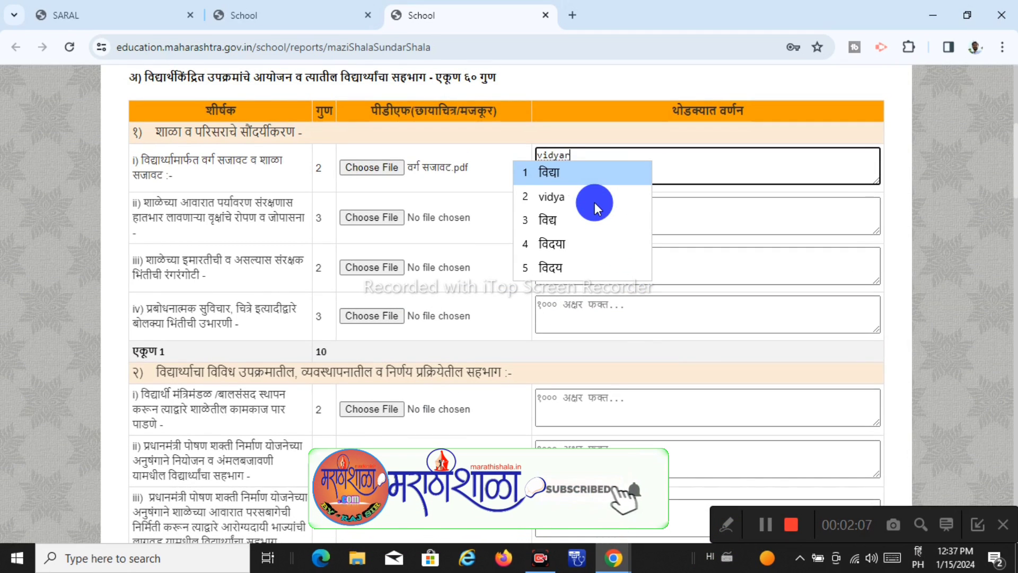
pyautogui.write('thya')
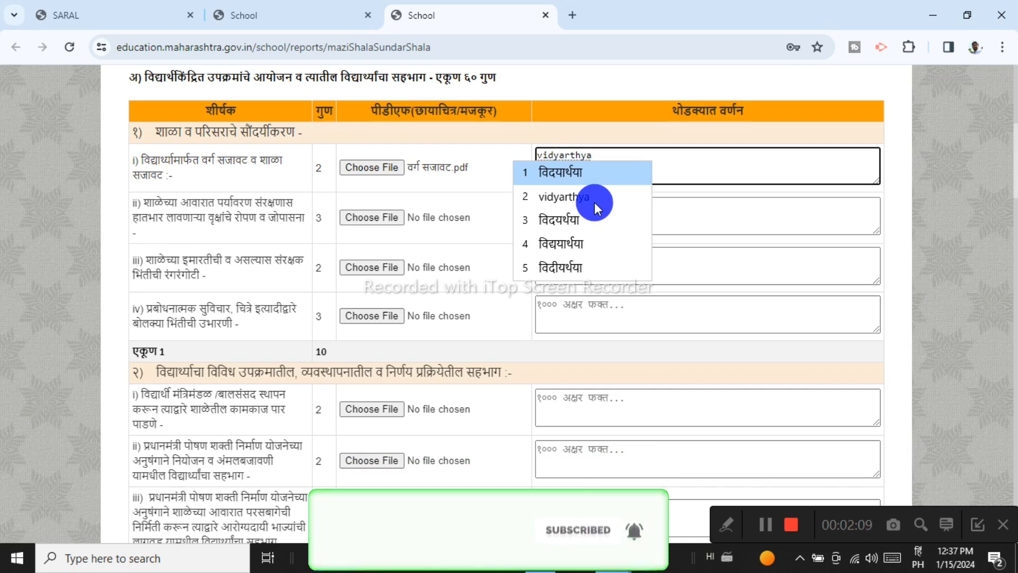
pyautogui.write('chya ')
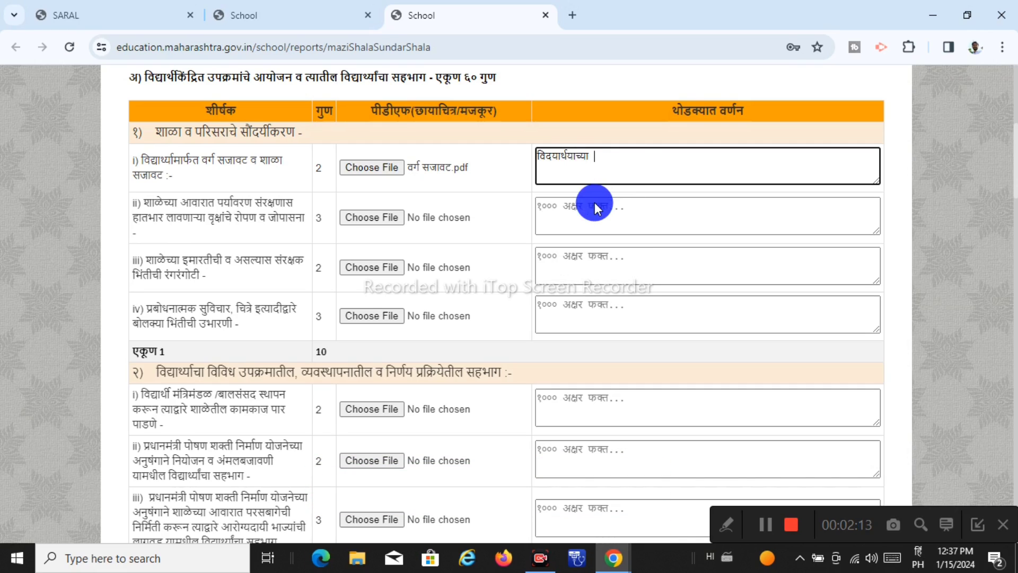
pyautogui.write('mada')
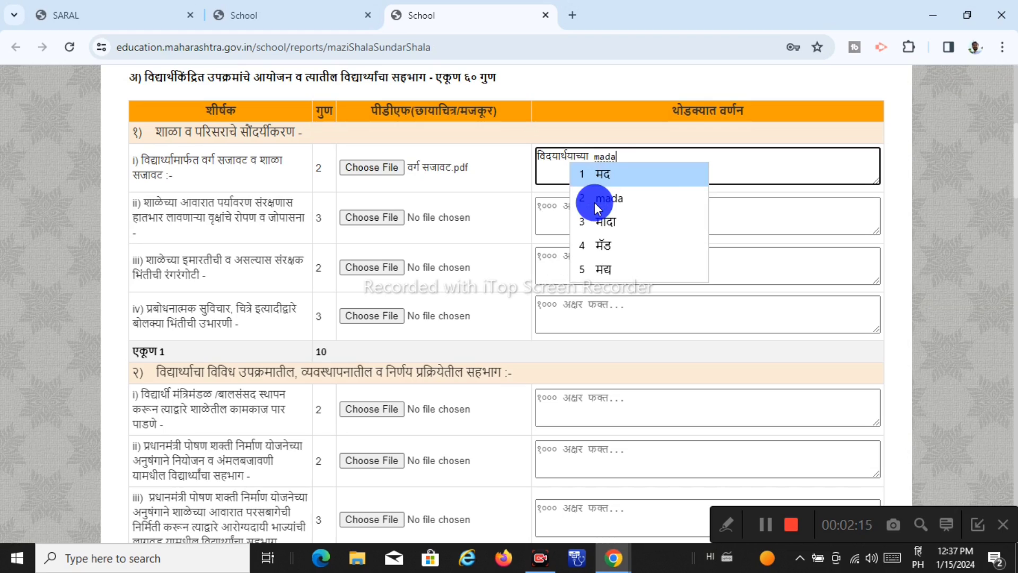
pyautogui.write('tine pr')
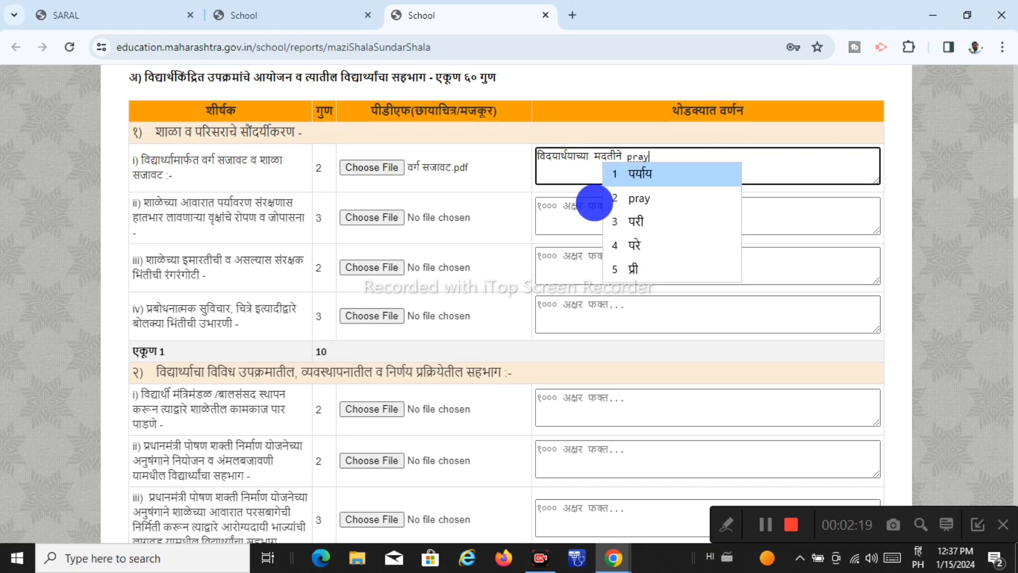
pyautogui.write('ayek var')
pyautogui.write('ga')
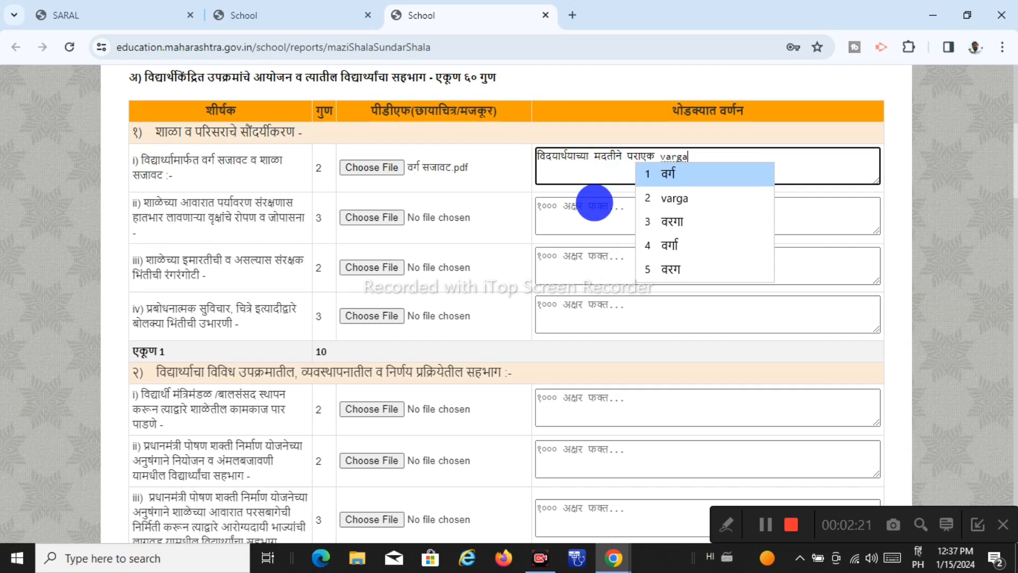
pyautogui.write('t')
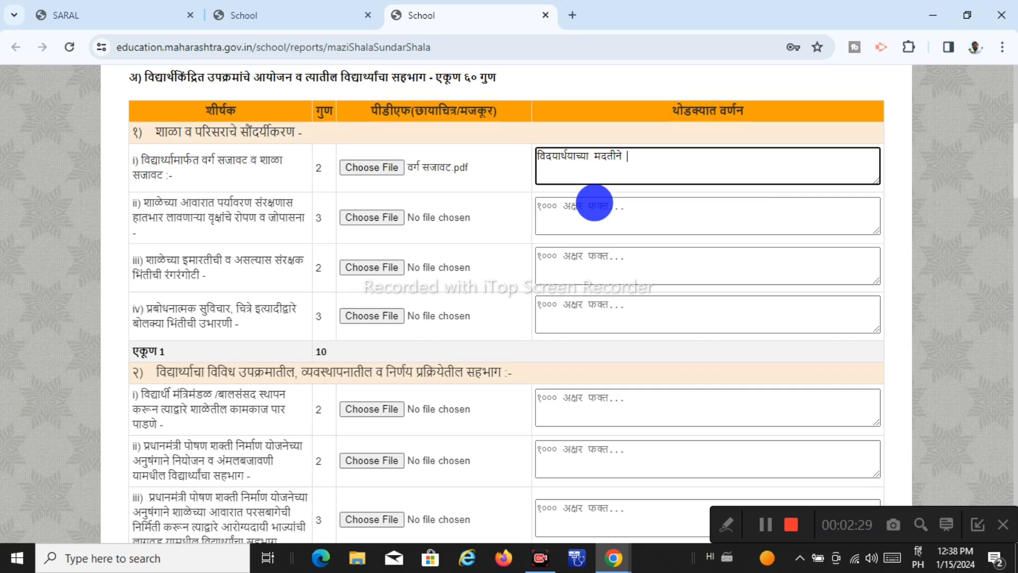
pyautogui.write('p')
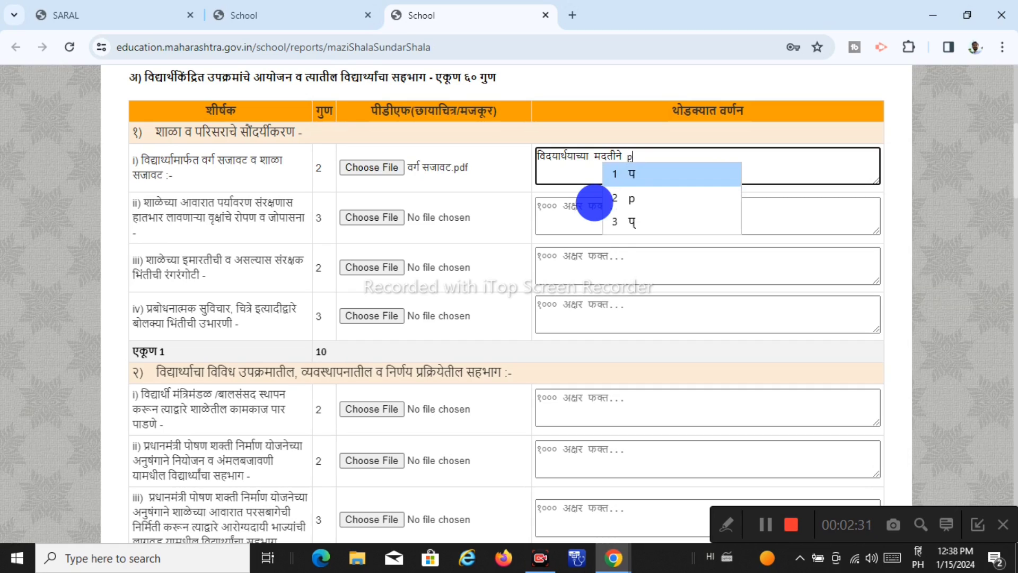
pyautogui.write('ratyek ')
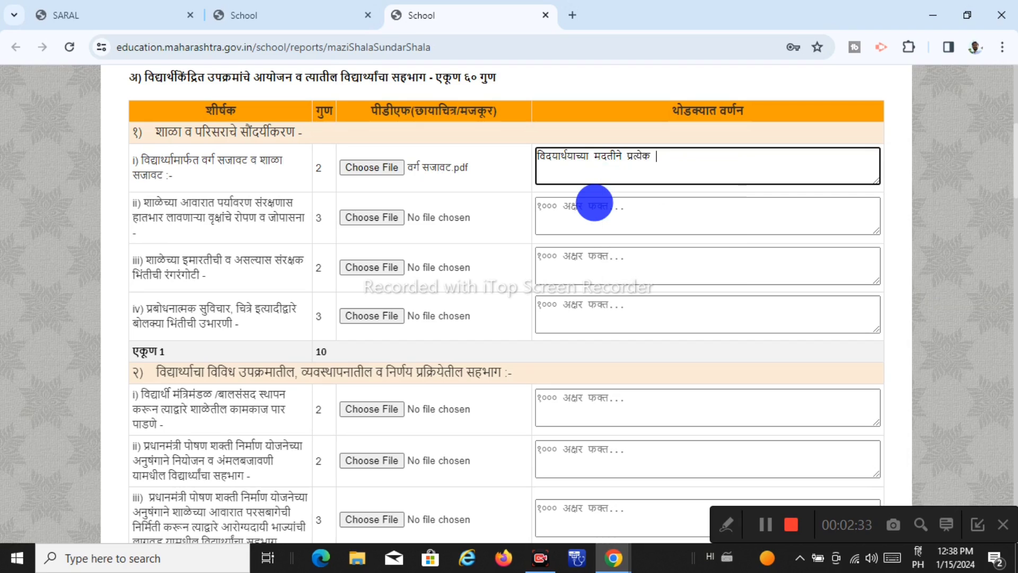
pyautogui.write('vargat ')
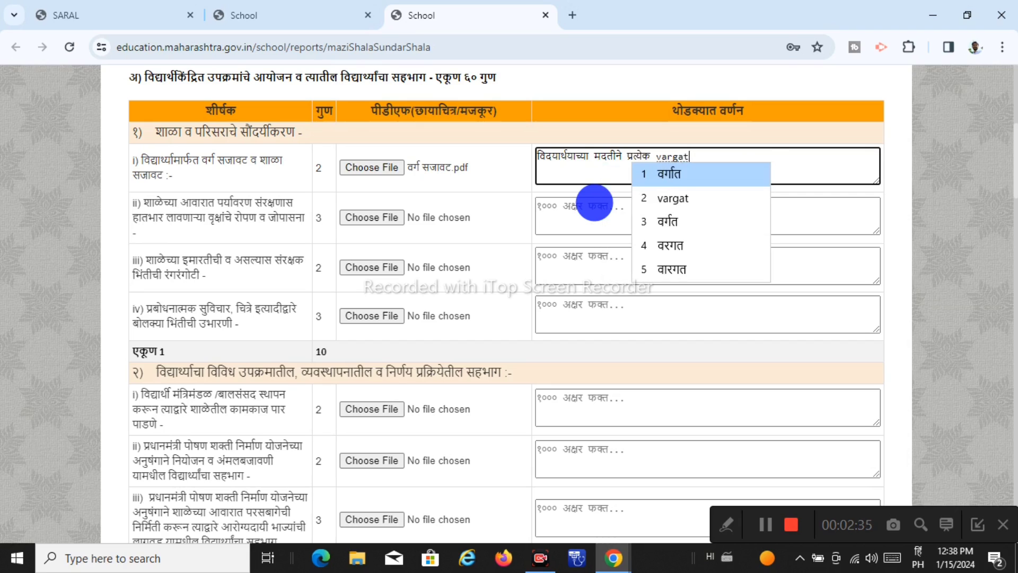
pyautogui.press('BackSpace')
pyautogui.press('BackSpace')
pyautogui.press('BackSpace')
pyautogui.press('BackSpace')
pyautogui.press('BackSpace')
pyautogui.press('BackSpace')
pyautogui.press('BackSpace')
pyautogui.write('वर्गात varg ')
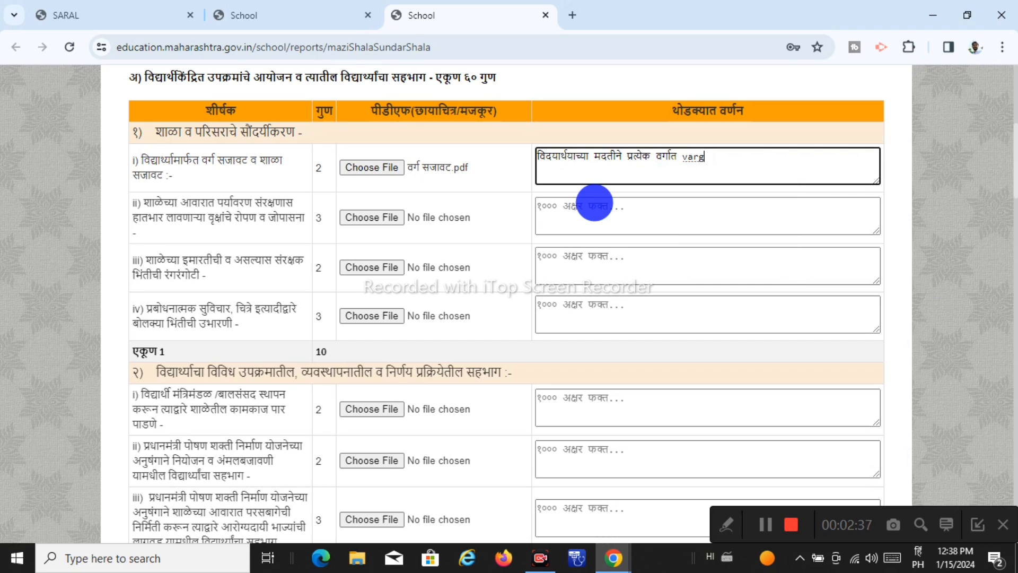
pyautogui.write('saja')
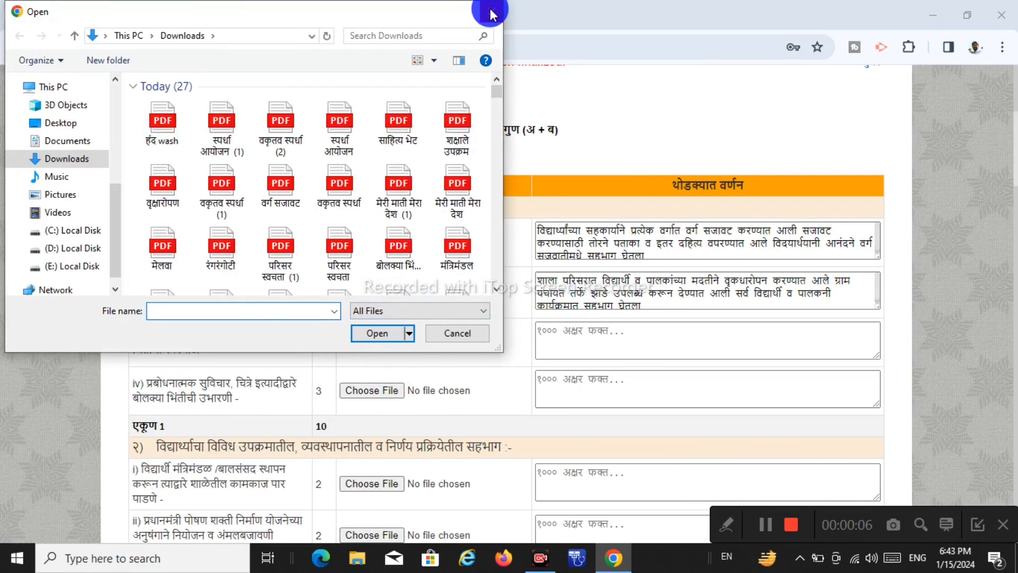
# Attach the रंगरंगोटी PDF to row iii's painting activity
pyautogui.click(455, 334)
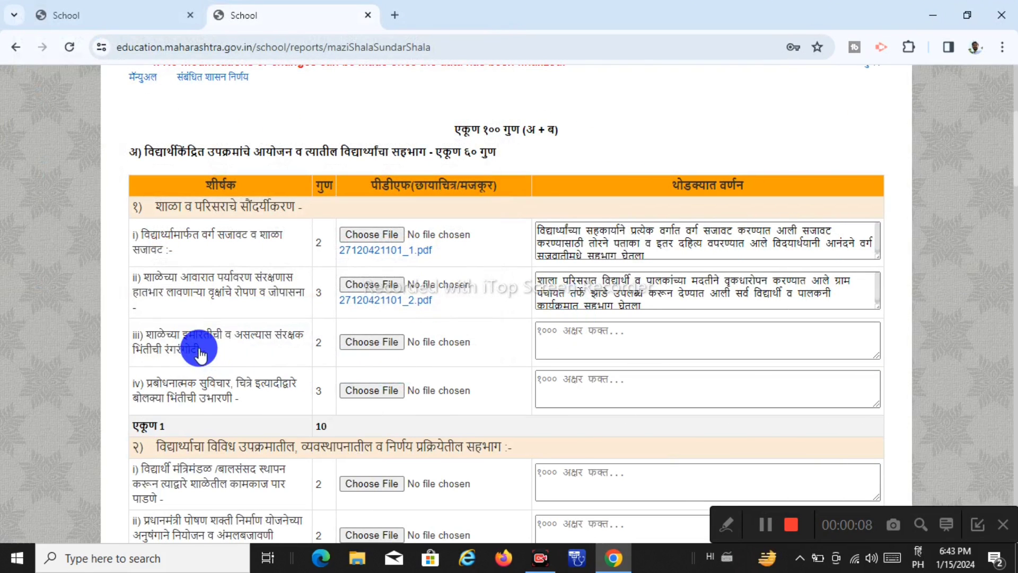
pyautogui.click(378, 342)
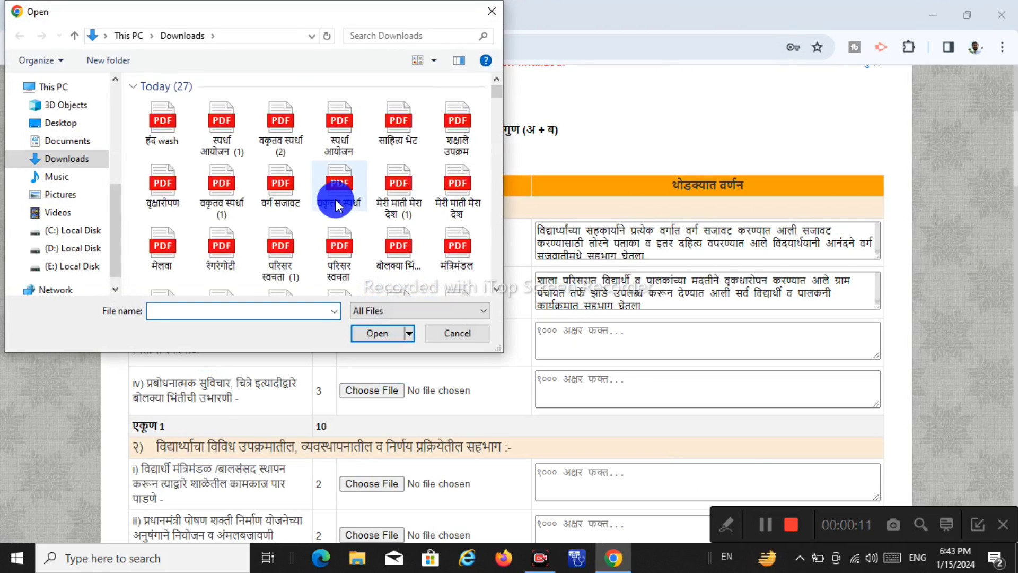
pyautogui.doubleClick(223, 239)
# Describe in Marathi the school building painting done at gram panchayat level
pyautogui.click(614, 334)
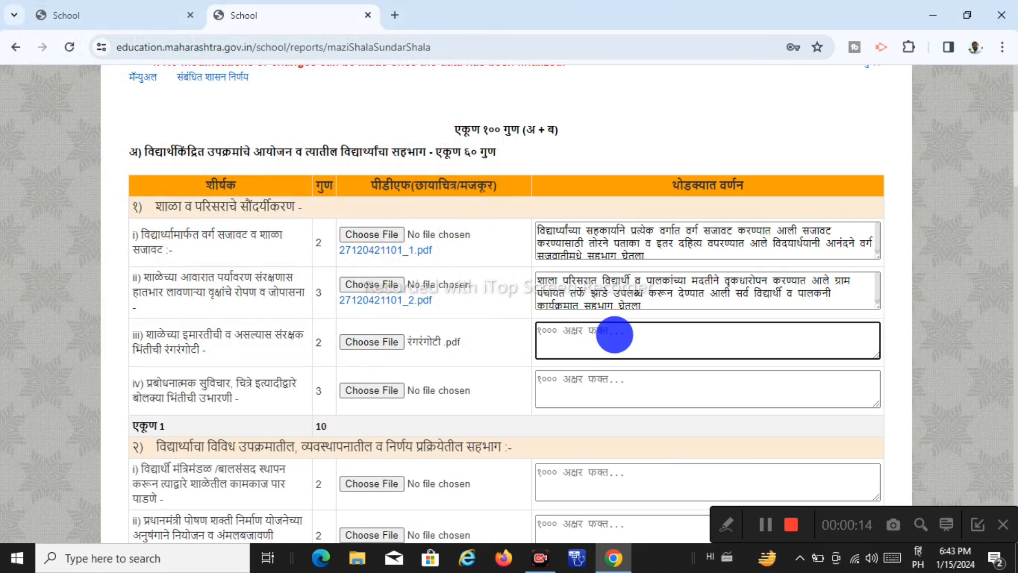
pyautogui.write('sh')
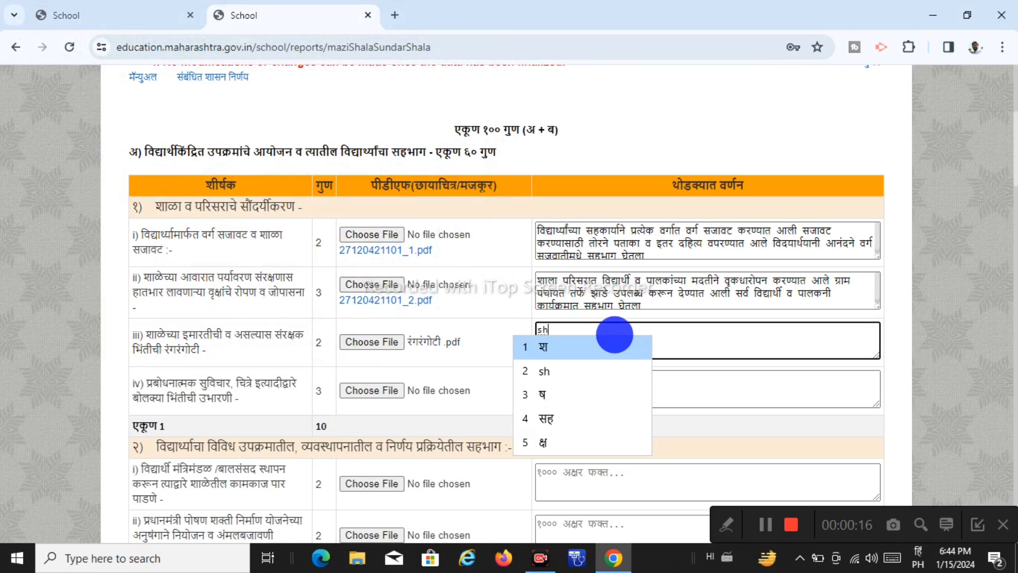
pyautogui.write('ala pa')
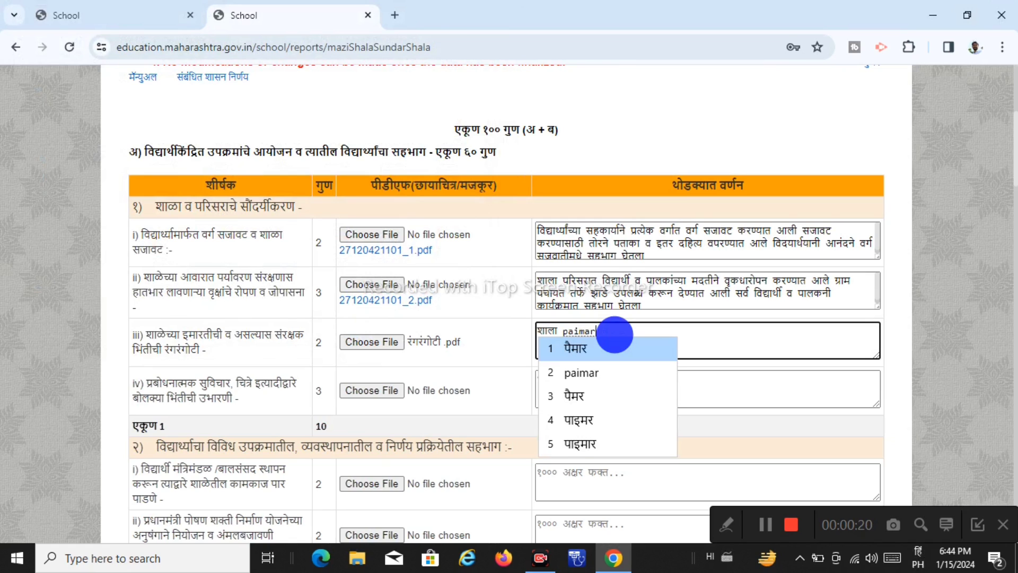
pyautogui.write('imaratichi ')
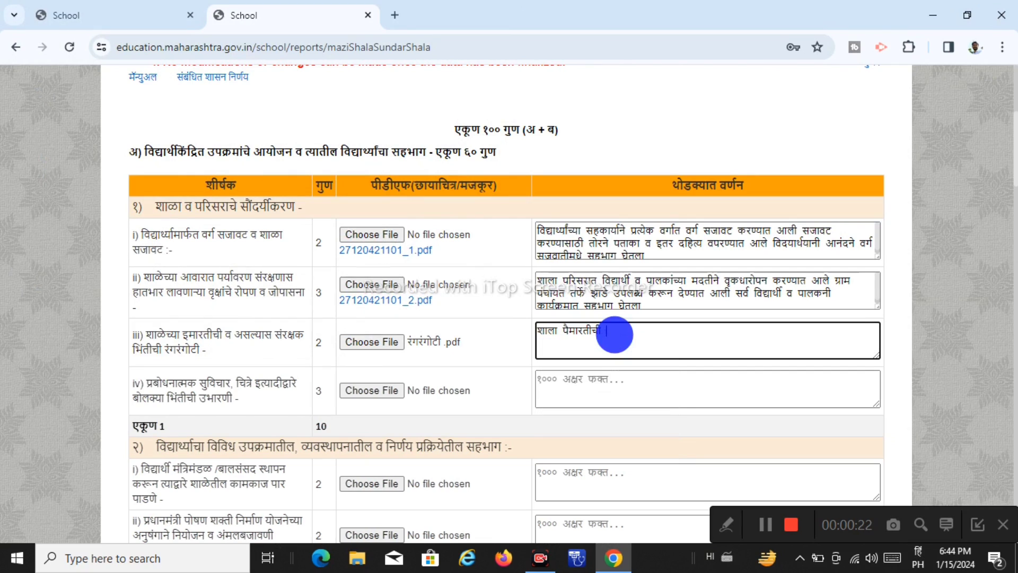
pyautogui.write('cha')
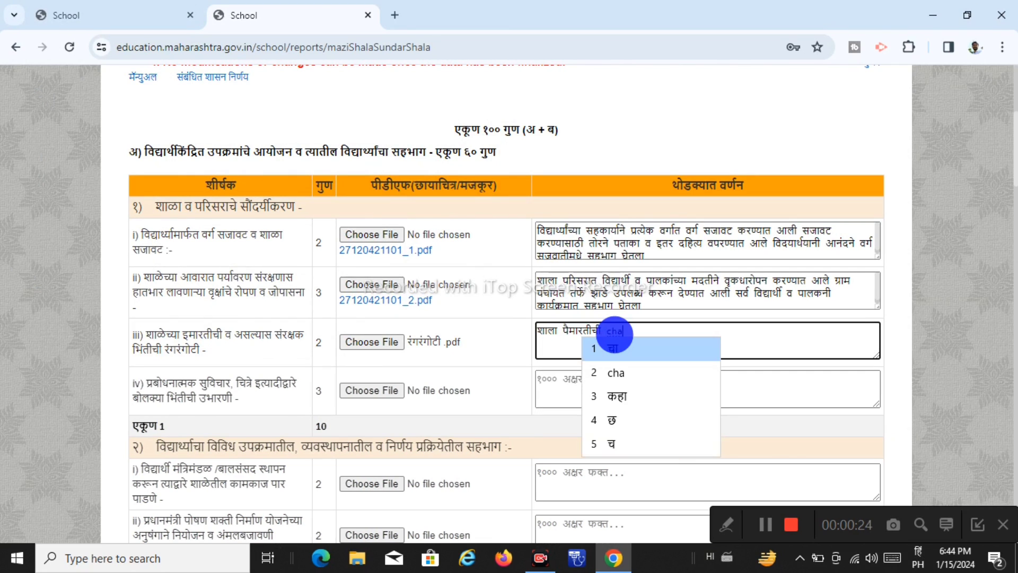
pyautogui.write('u')
pyautogui.write('sat')
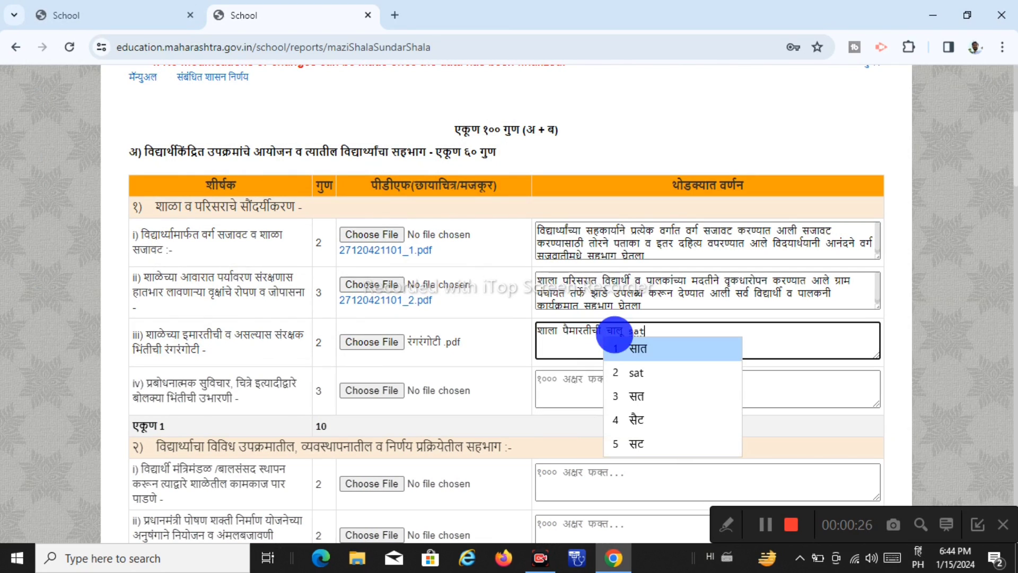
pyautogui.write('ramad')
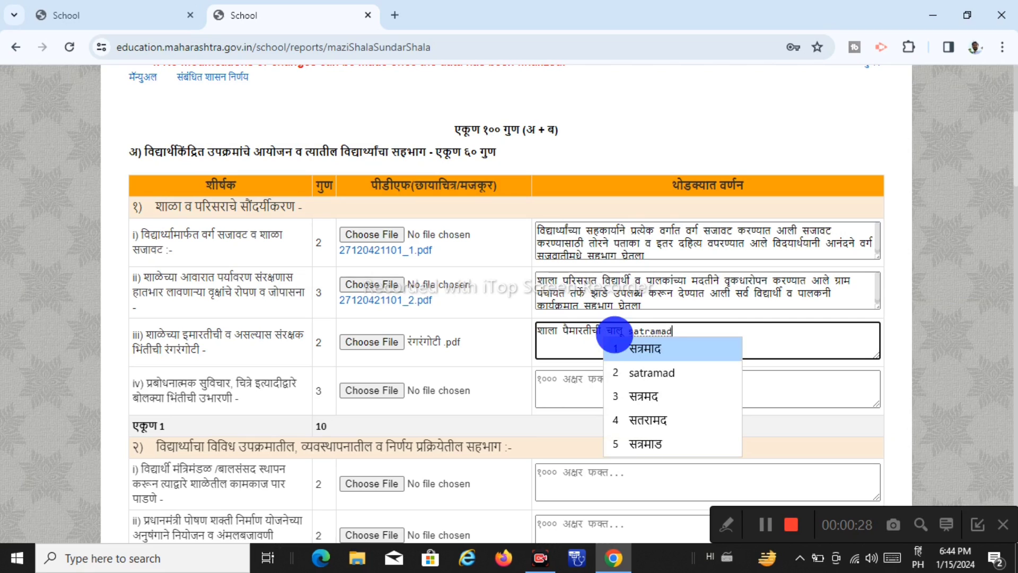
pyautogui.write('he ')
pyautogui.write('gram ')
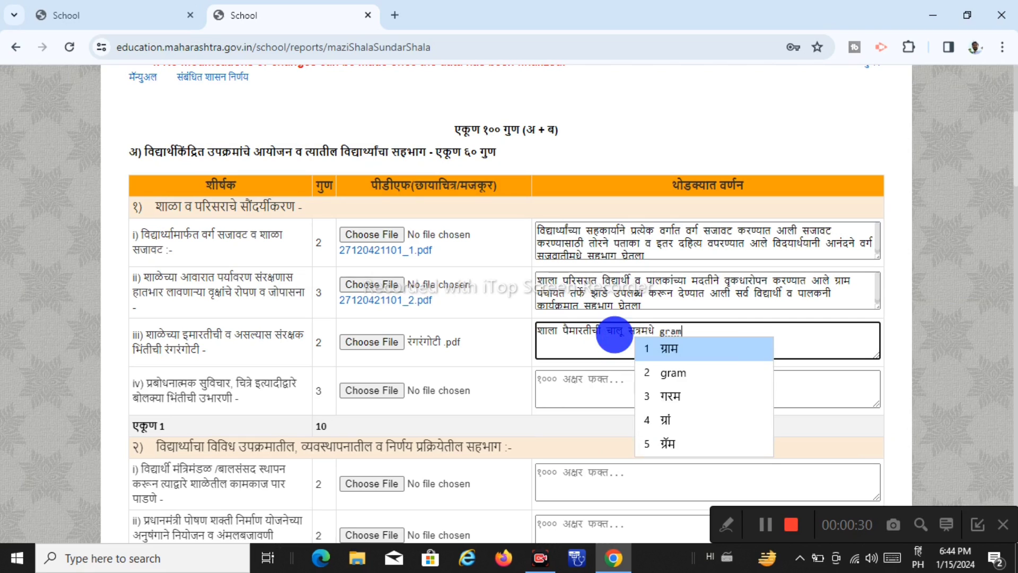
pyautogui.press('BackSpace')
pyautogui.press('BackSpace')
pyautogui.press('BackSpace')
pyautogui.press('BackSpace')
pyautogui.press('BackSpace')
pyautogui.write('ग्राम panc')
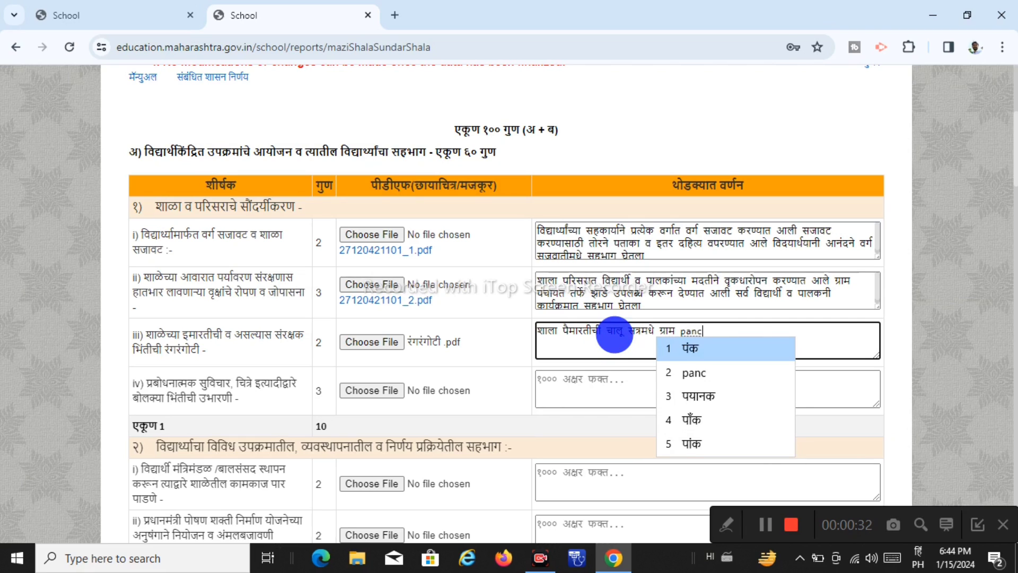
pyautogui.write('hayat st')
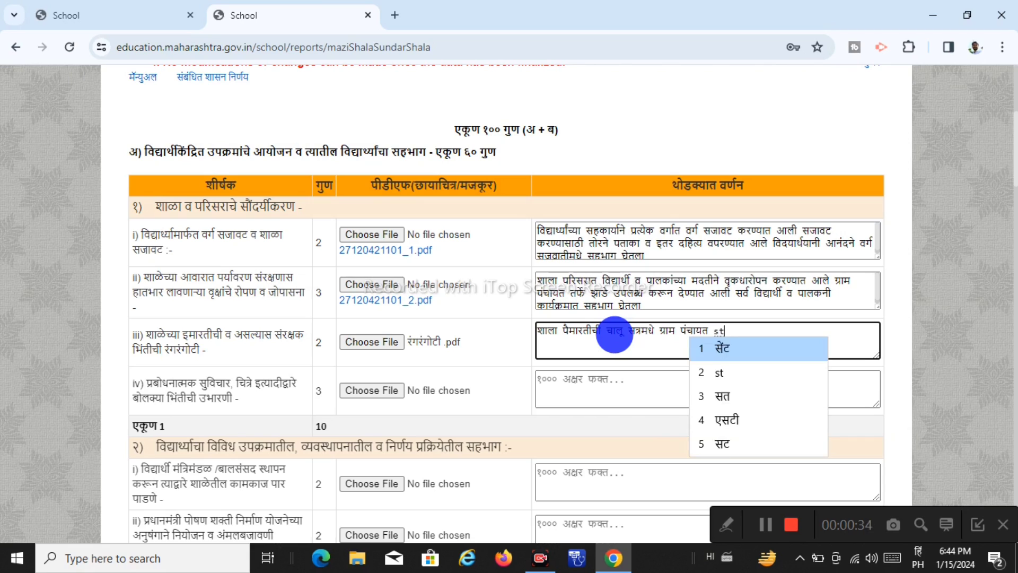
pyautogui.write('aravru')
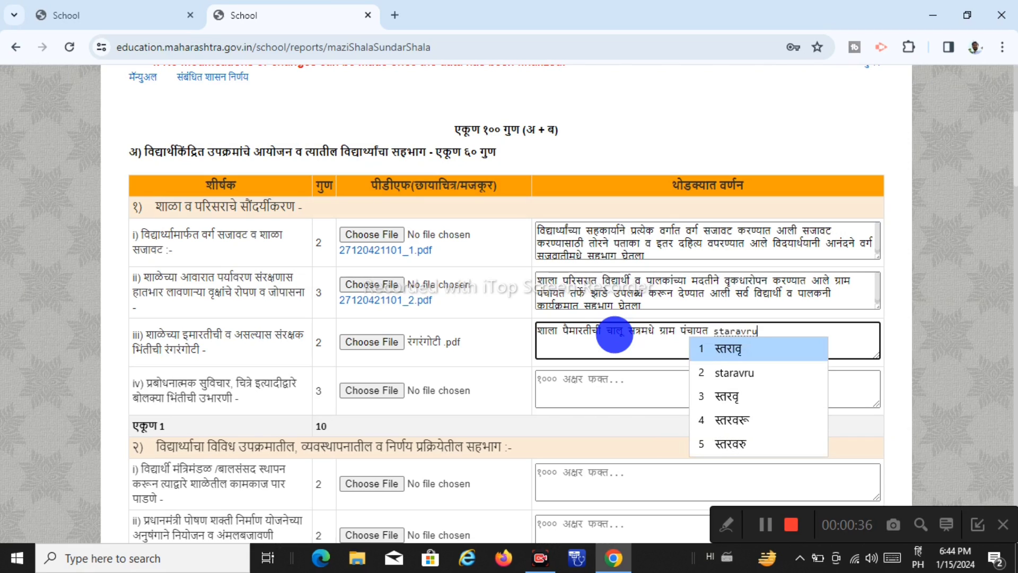
pyautogui.write(' rang')
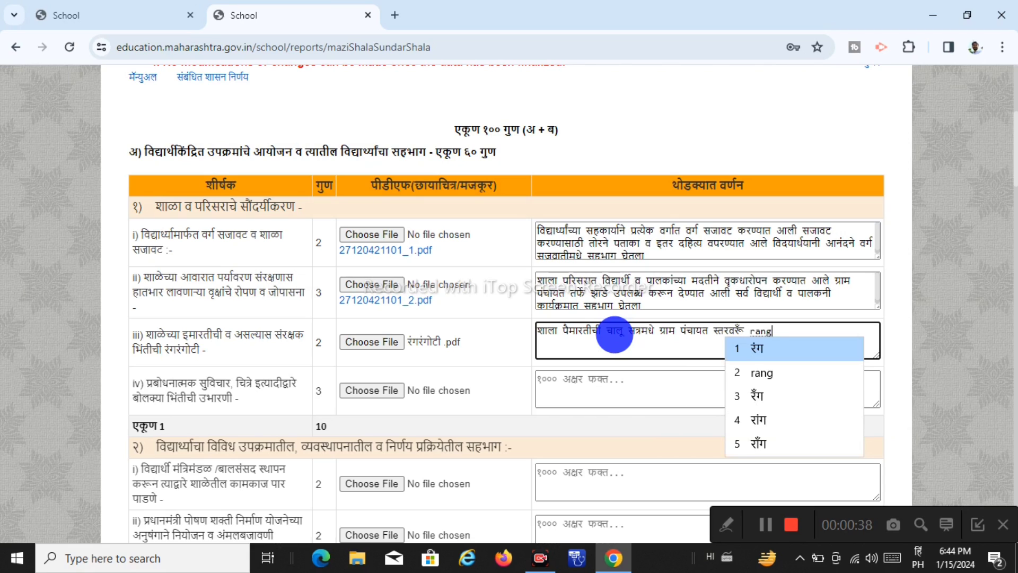
pyautogui.write('rangot')
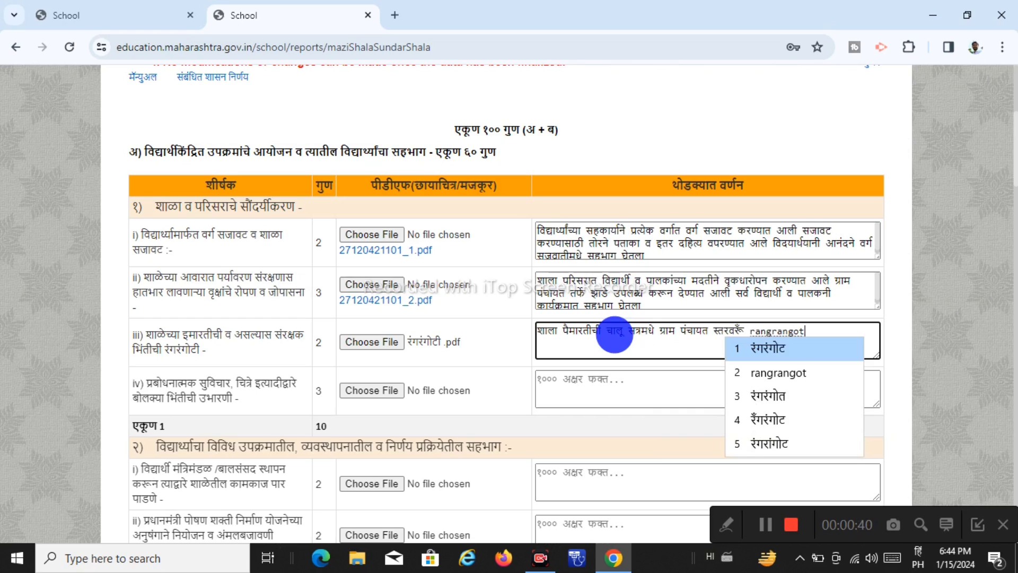
pyautogui.write('i ka')
pyautogui.write('run')
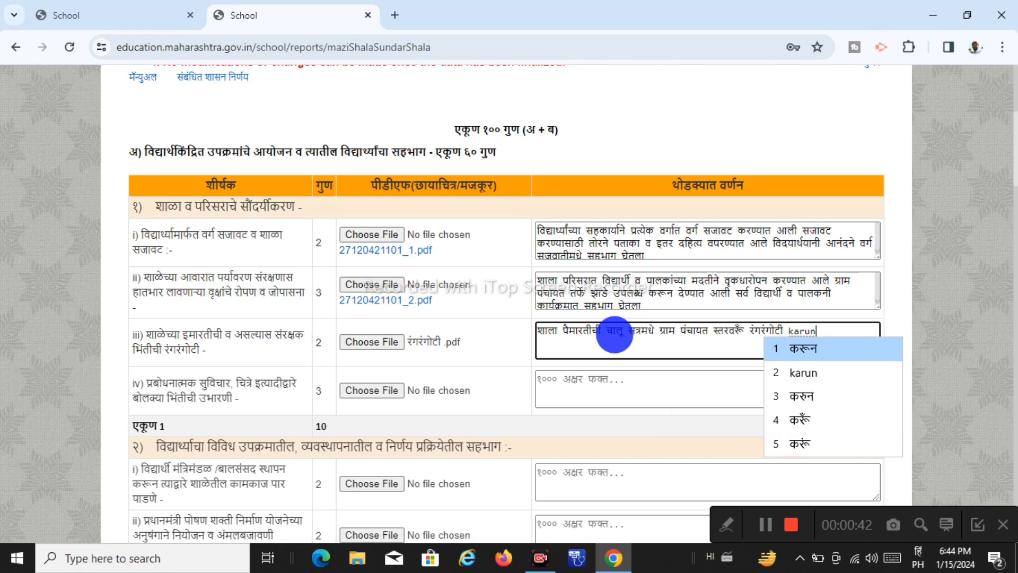
pyautogui.write(' denyat')
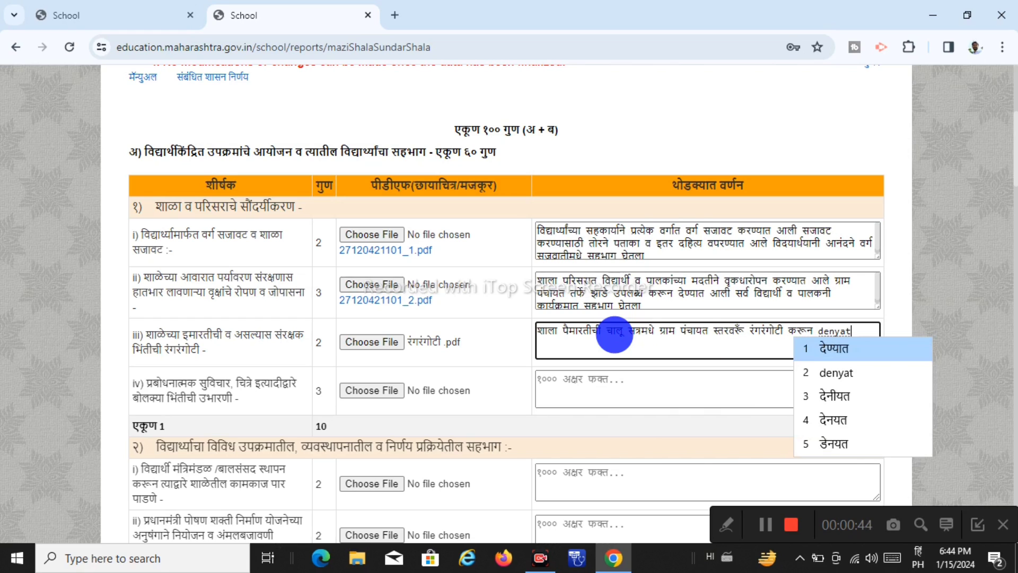
pyautogui.write(' aali ')
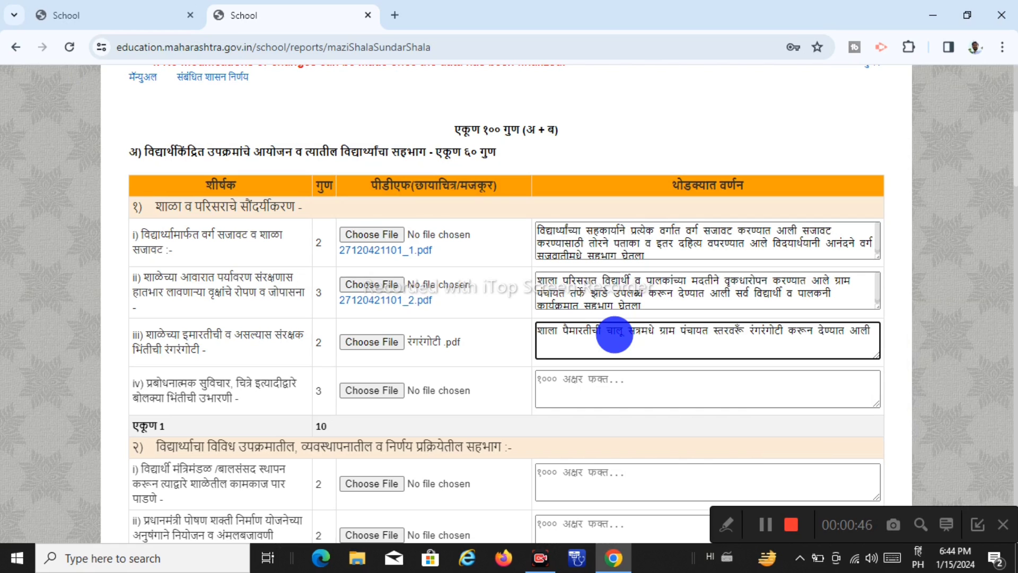
pyautogui.write('sa')
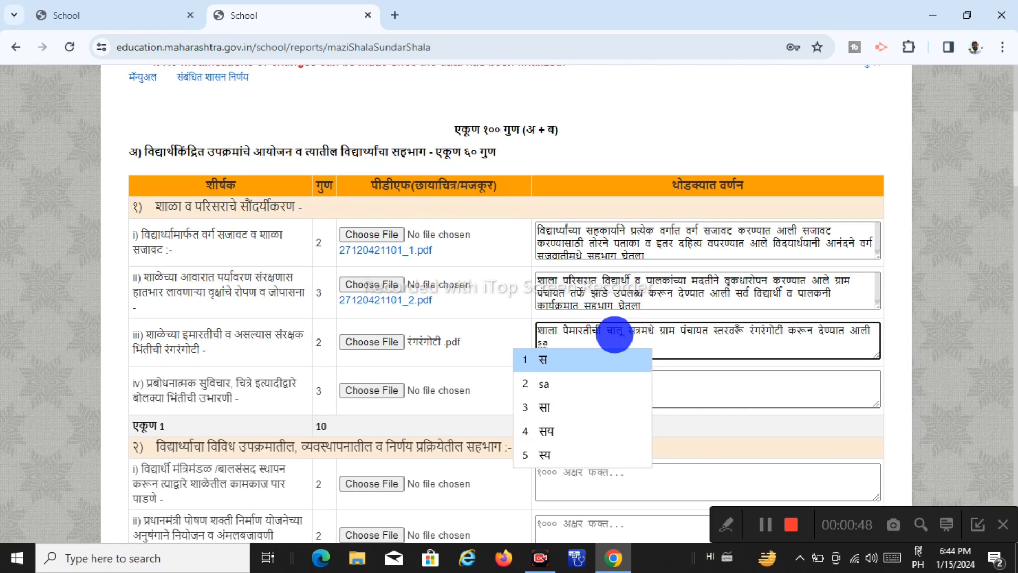
pyautogui.press('Escape')
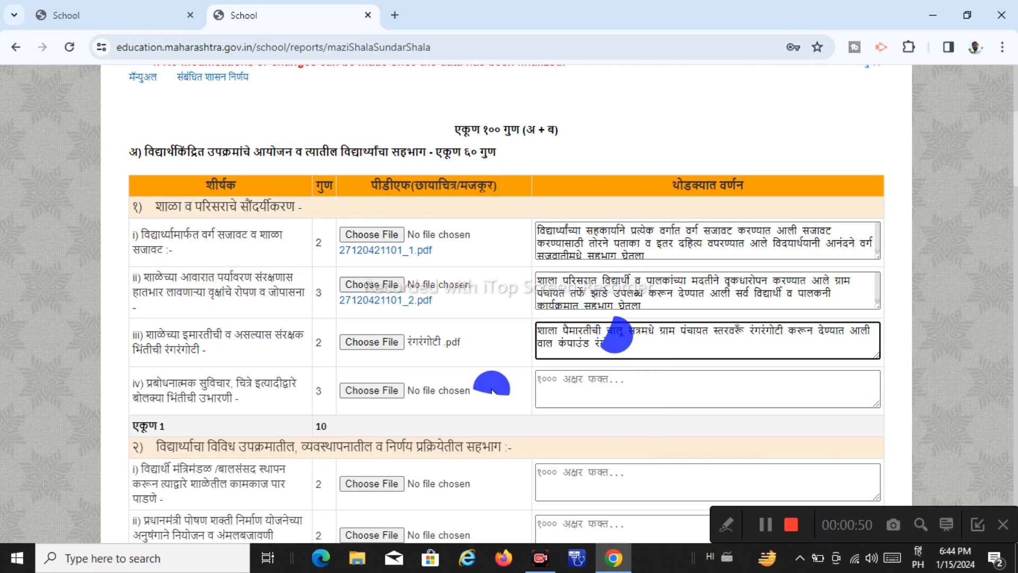
# Save the form data and return to the Majhi Shala Sundar Shala form at row iv
pyautogui.scroll(-20, 493, 389)
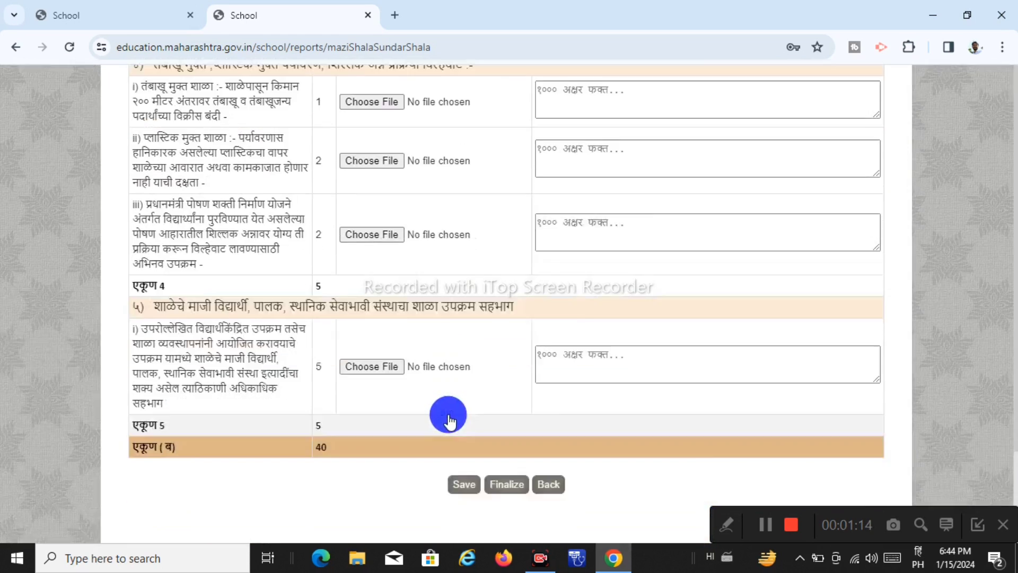
pyautogui.scroll(-2, 448, 419)
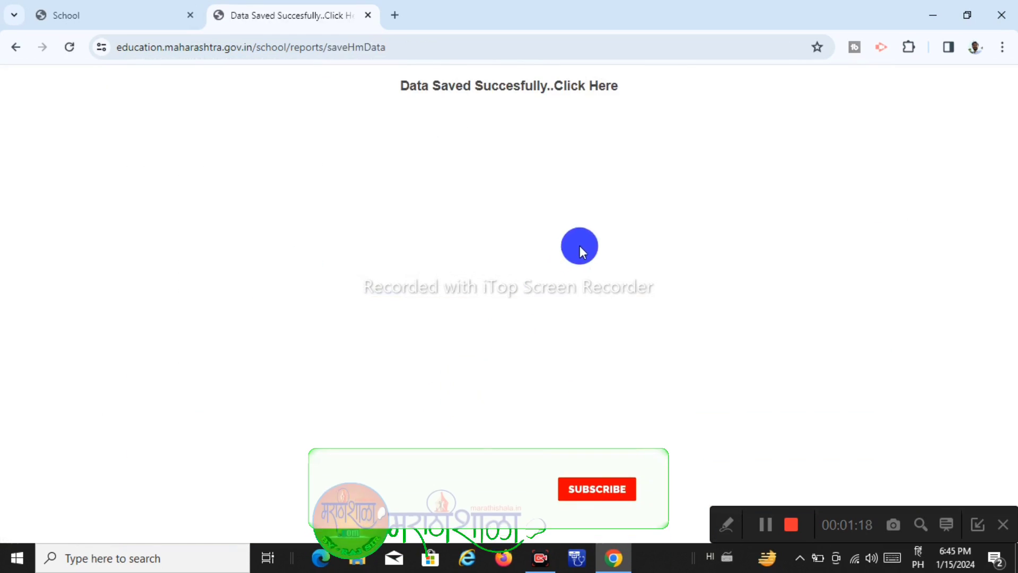
pyautogui.click(587, 87)
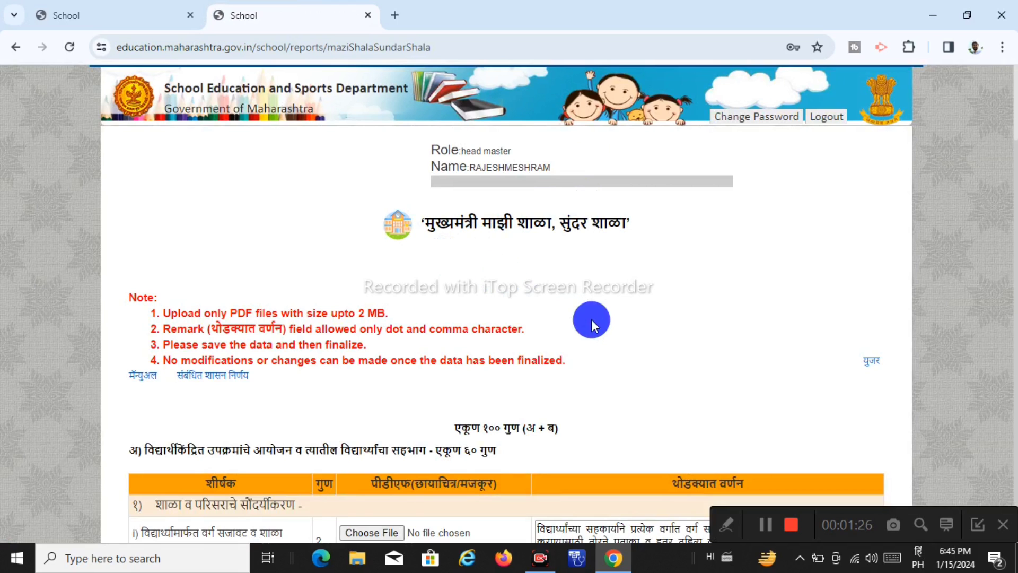
pyautogui.scroll(-5, 577, 317)
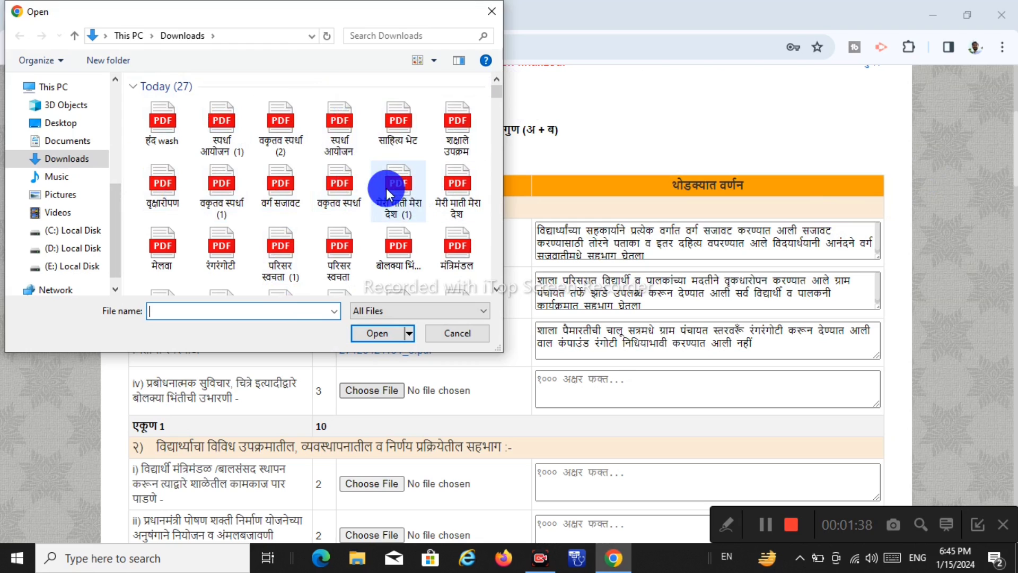
# Attach बोलक्या भिंती PDF to row iv and describe the school building walls in Marathi
pyautogui.click(398, 262)
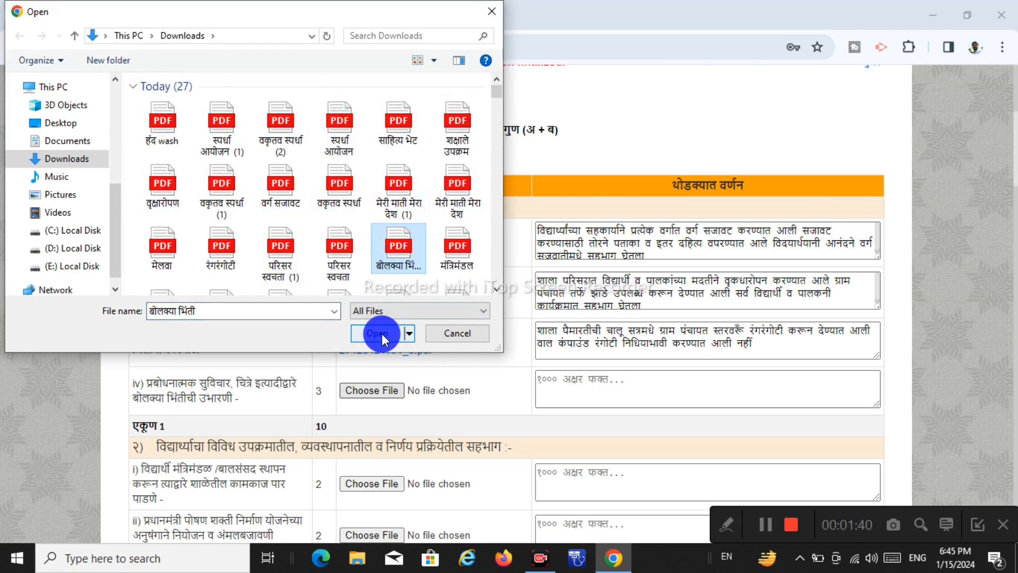
pyautogui.click(377, 333)
pyautogui.click(622, 382)
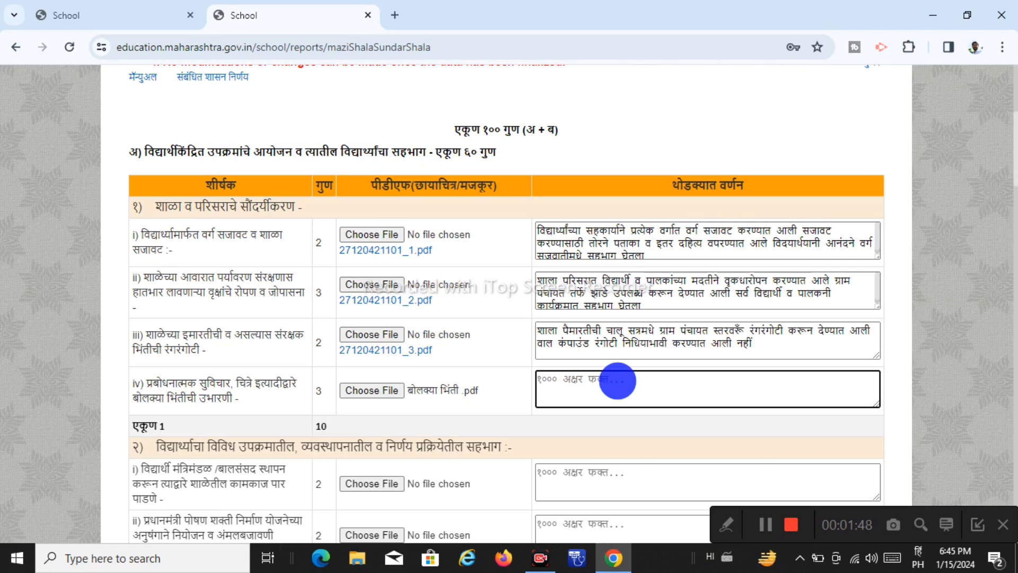
pyautogui.write('sha')
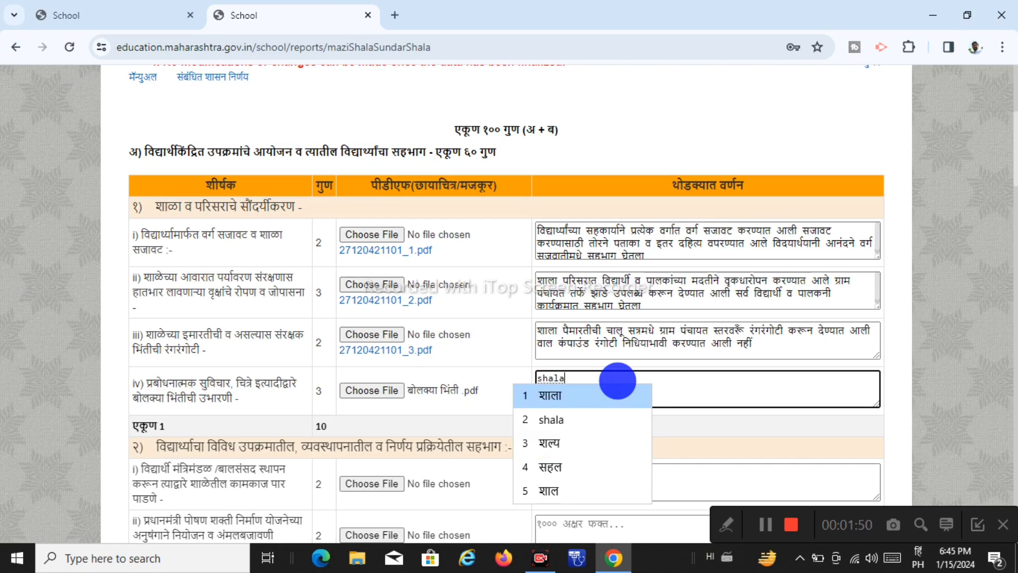
pyautogui.write('la')
pyautogui.press('space')
pyautogui.write('ima')
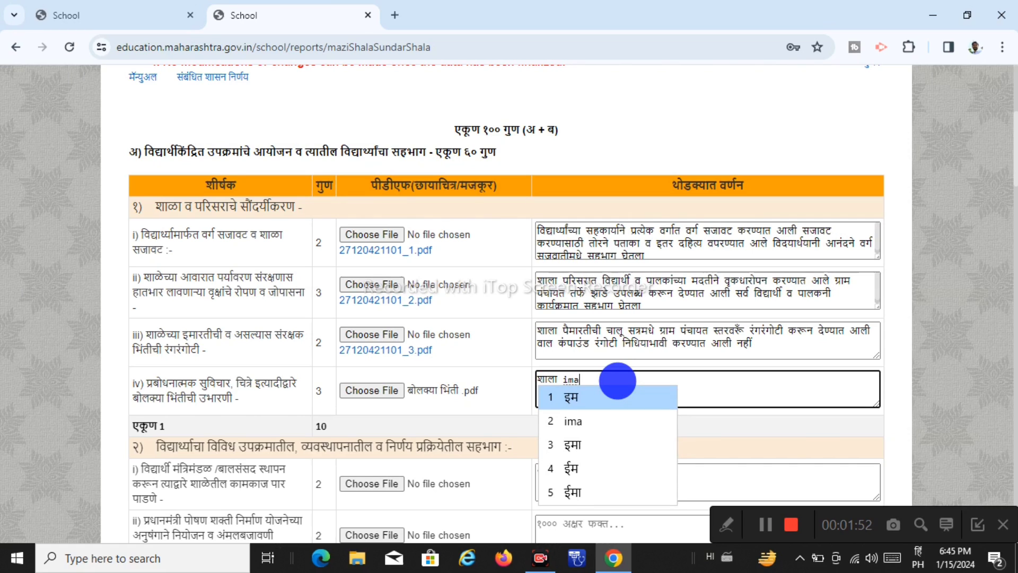
pyautogui.write('ratichy')
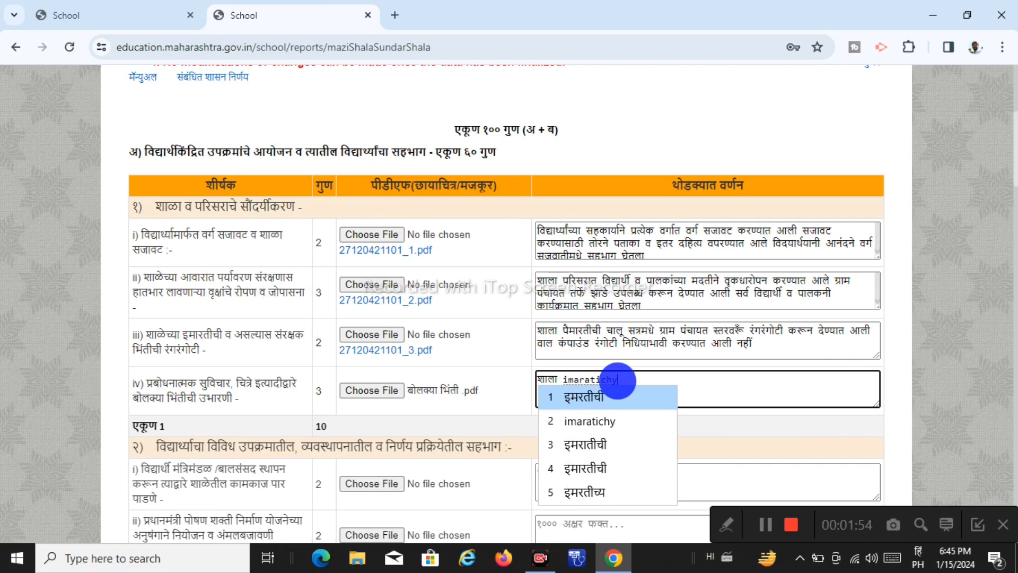
pyautogui.write('a')
pyautogui.press('space')
pyautogui.write('bhint')
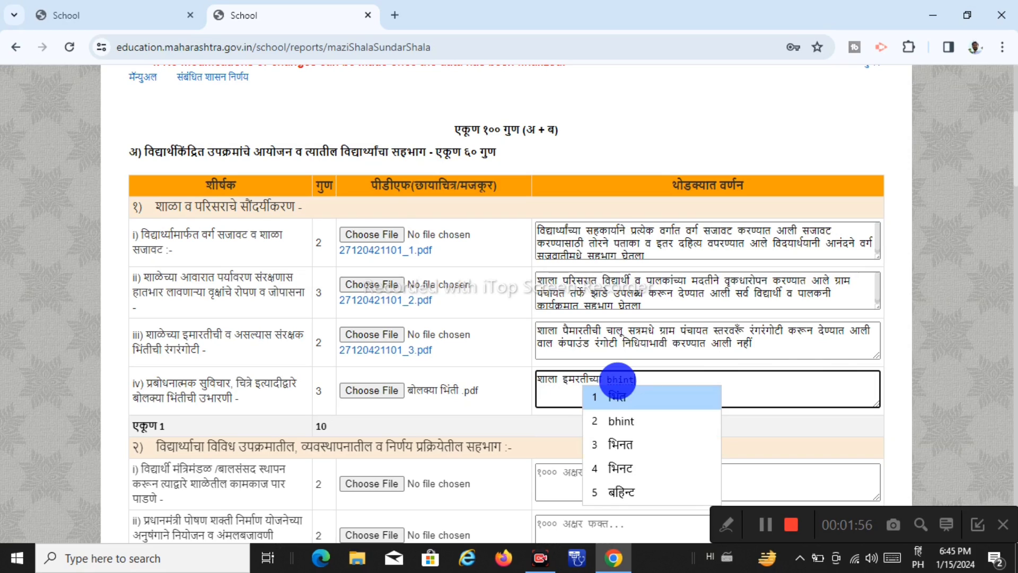
pyautogui.write('i')
pyautogui.press('space')
pyautogui.write('prayatn')
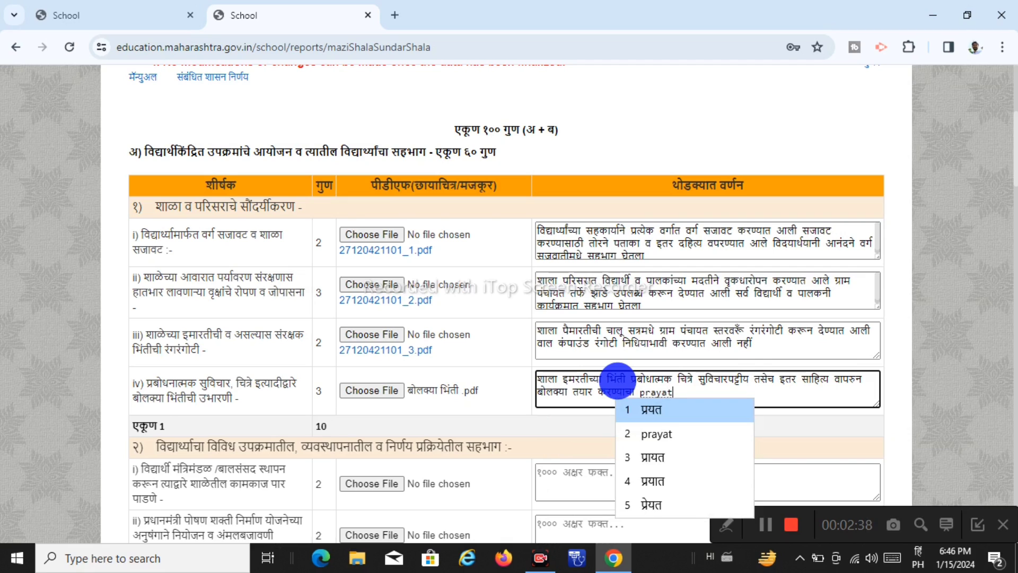
pyautogui.press('space')
pyautogui.write('ka')
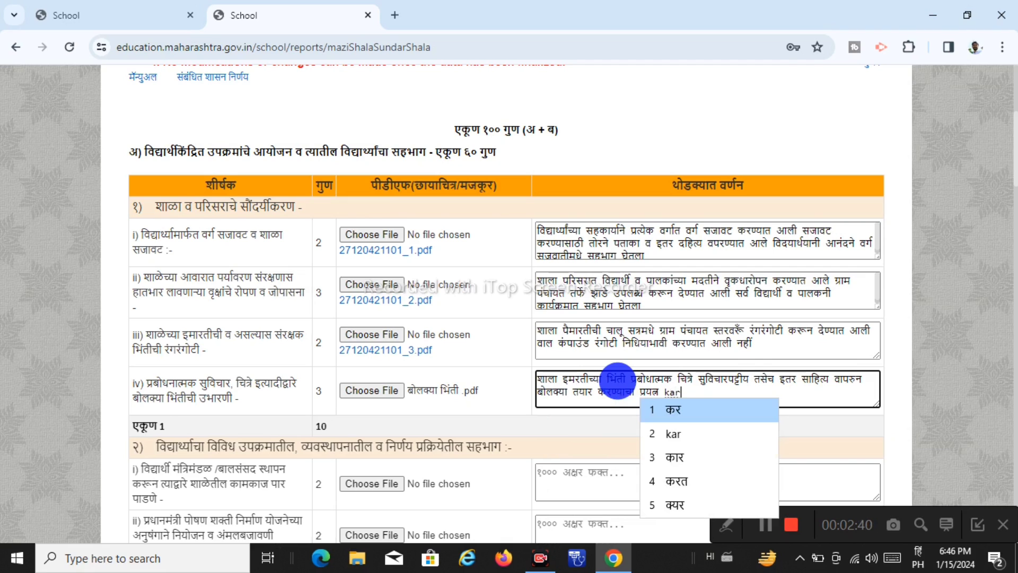
pyautogui.write('rnyat al')
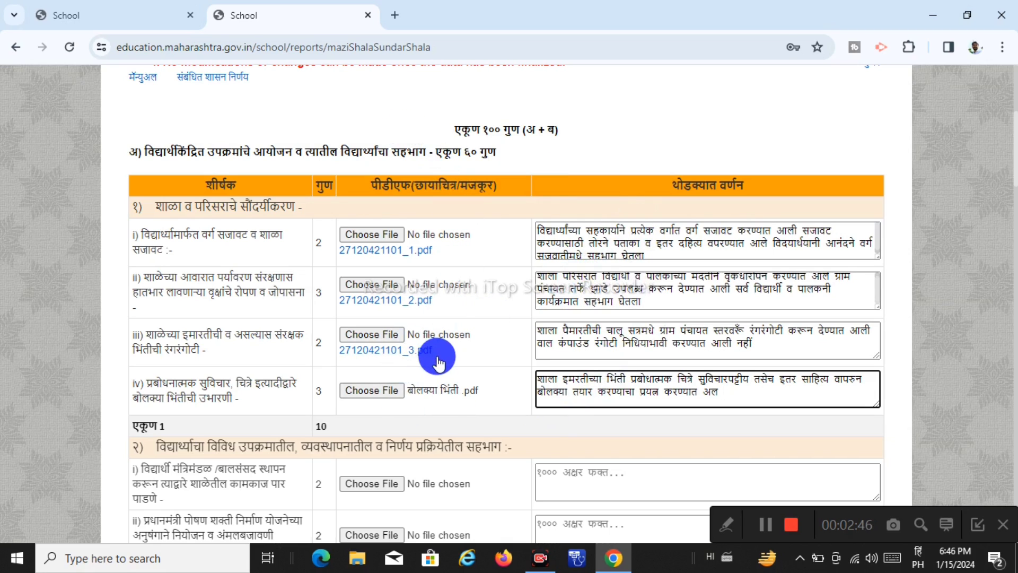
# Save the form data
pyautogui.scroll(-7, 456, 337)
pyautogui.scroll(-15, 456, 337)
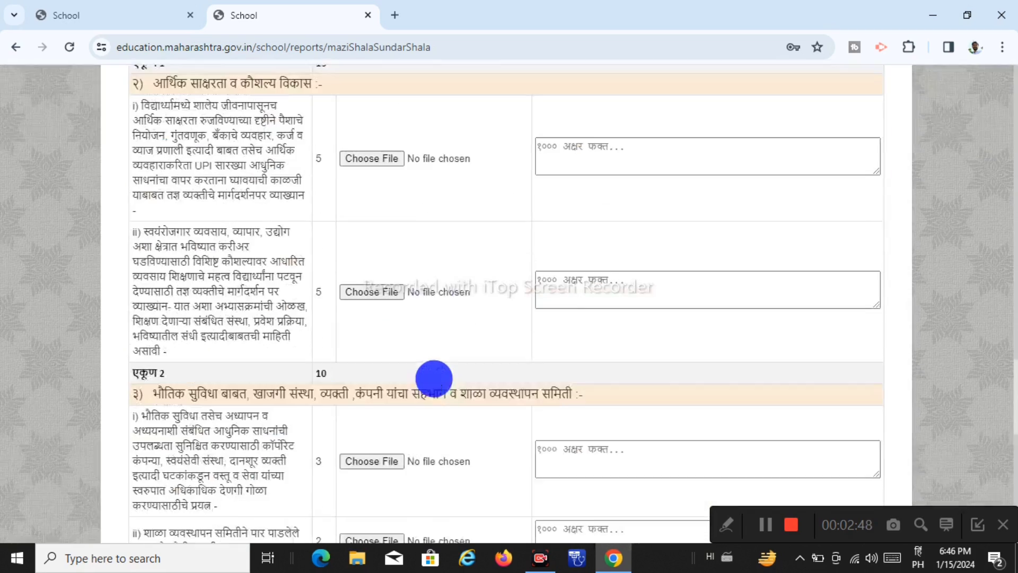
pyautogui.click(462, 409)
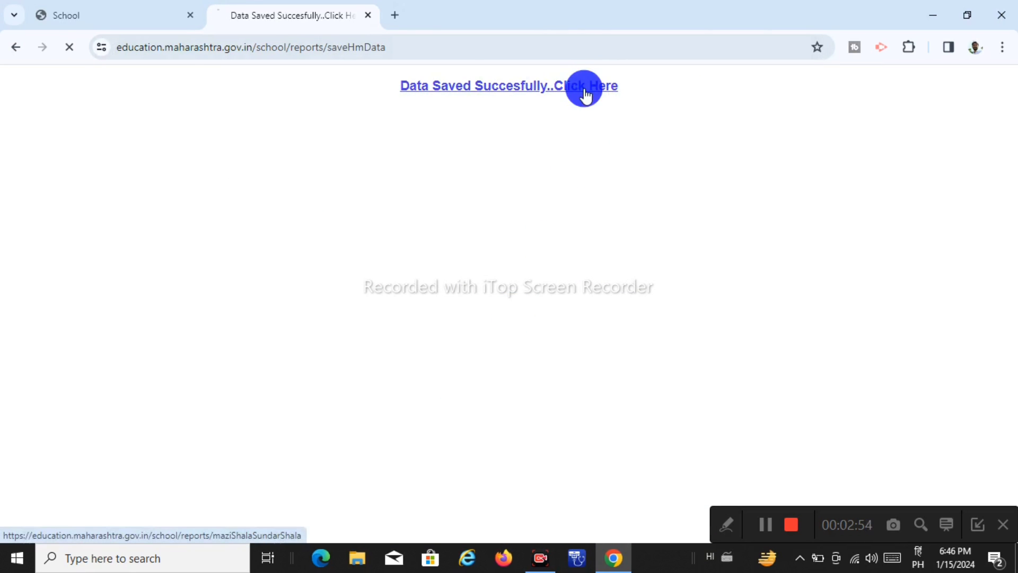
pyautogui.scroll(-5, 561, 243)
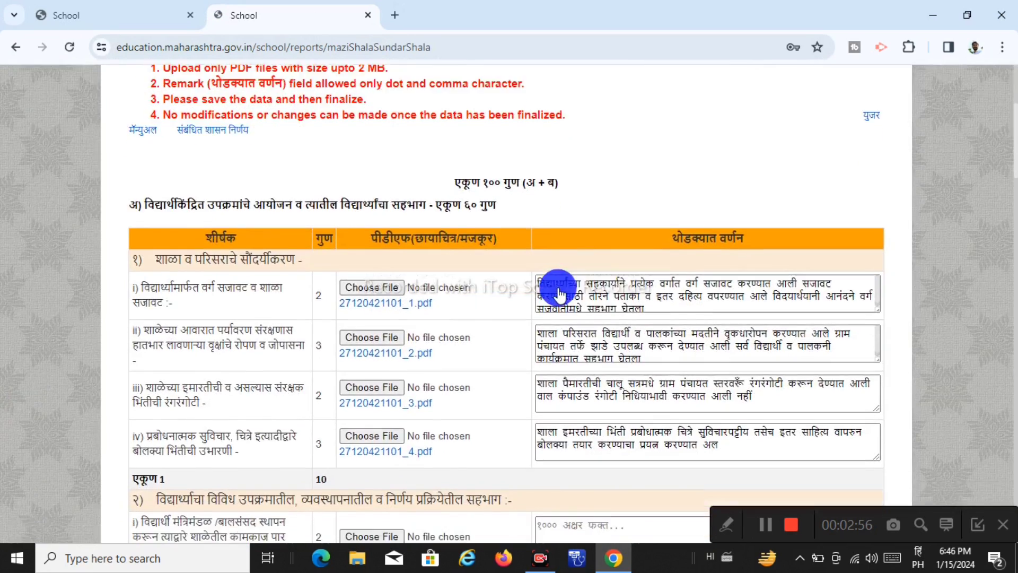
pyautogui.scroll(-4, 558, 288)
pyautogui.scroll(2, 557, 289)
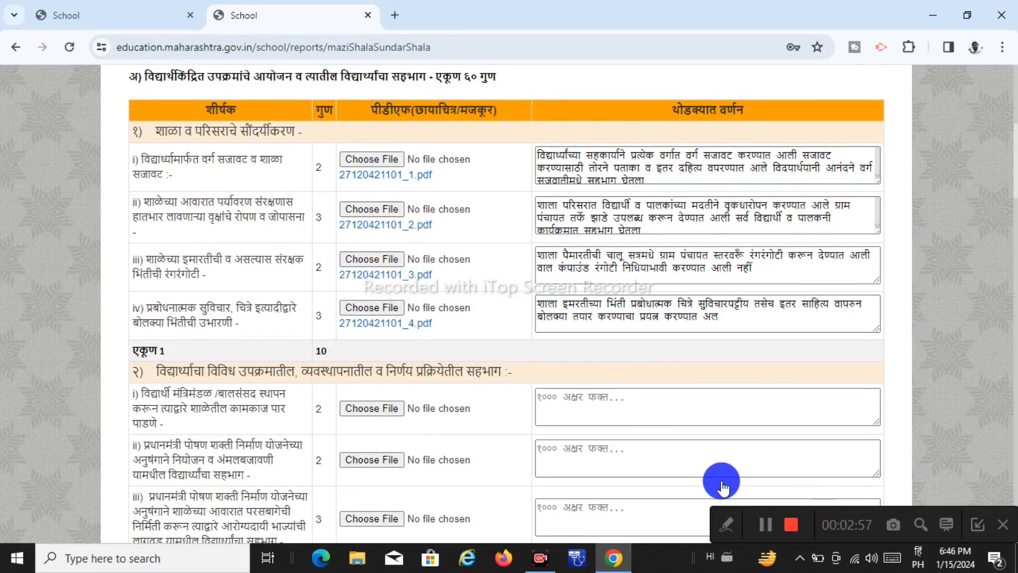
pyautogui.click(733, 527)
pyautogui.click(559, 525)
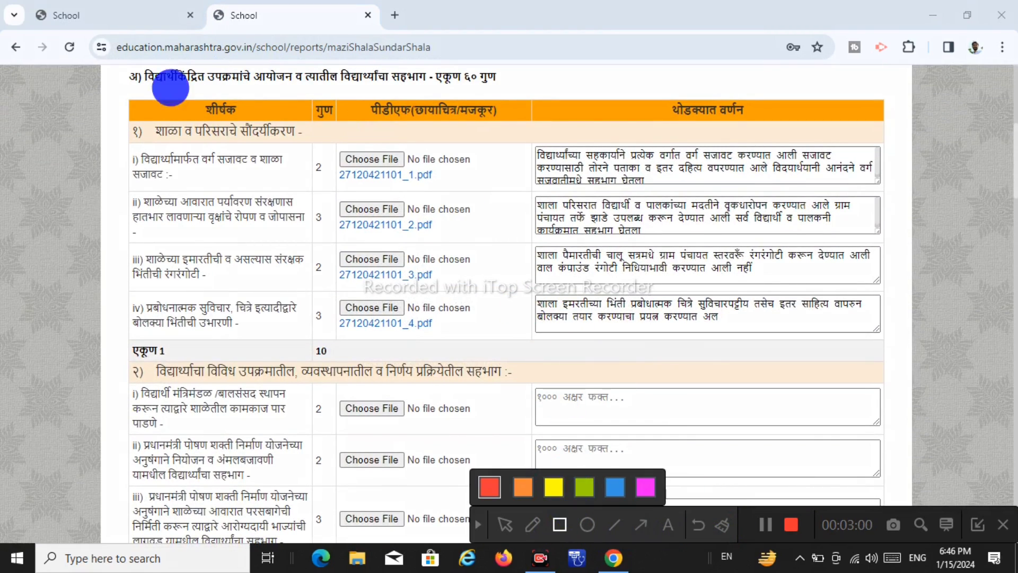
pyautogui.moveTo(150, 116)
pyautogui.mouseDown()
pyautogui.moveTo(416, 164)
pyautogui.moveTo(798, 325)
pyautogui.moveTo(897, 341)
pyautogui.mouseUp()
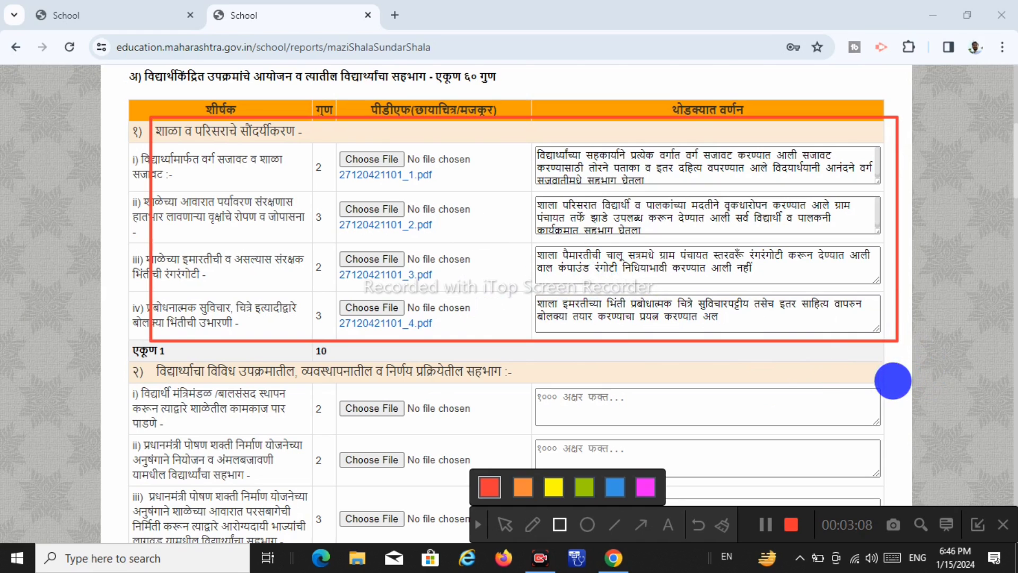
pyautogui.click(476, 525)
pyautogui.scroll(-4, 441, 360)
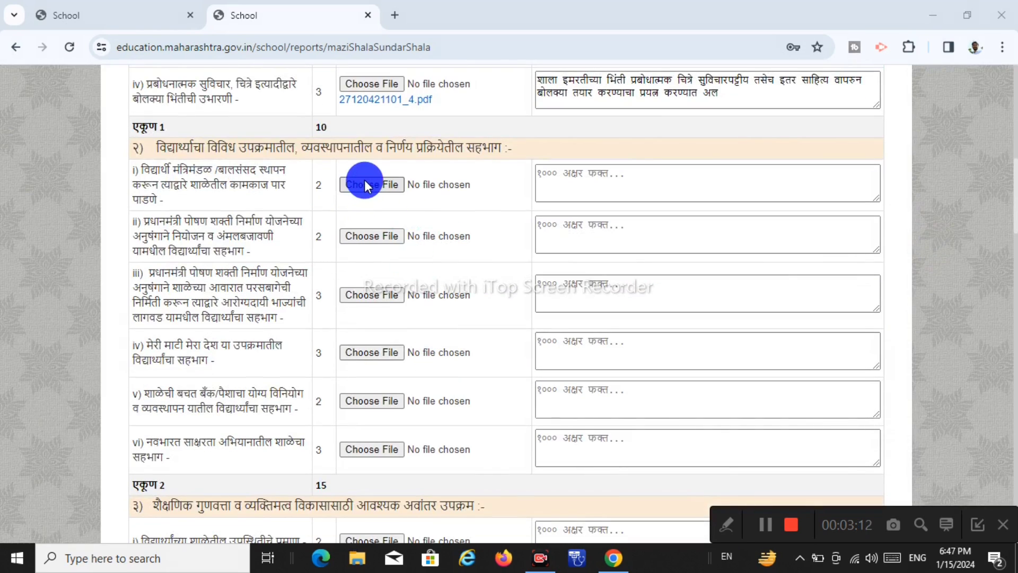
# Describe section 2's first row ('मंत्रिमंडल स्थापन करण्यात आलेले आहे…') and attach शक्षाले उपक्रम PDF to row 5(i)
pyautogui.click(366, 185)
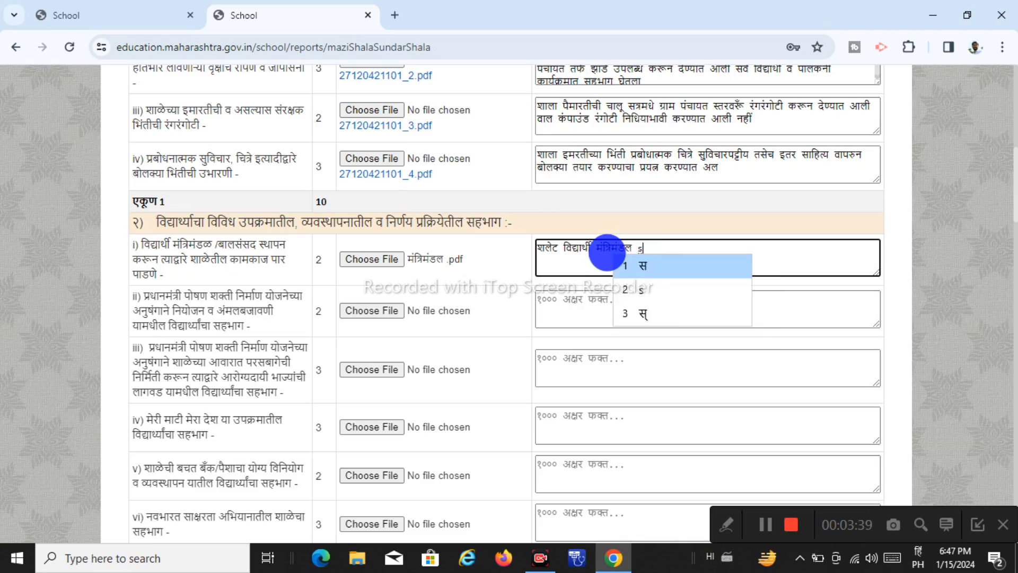
pyautogui.write('मंत्रिमंडल स्थापन करण्यात आलेले आहे व त्यानुसार कामकाज')
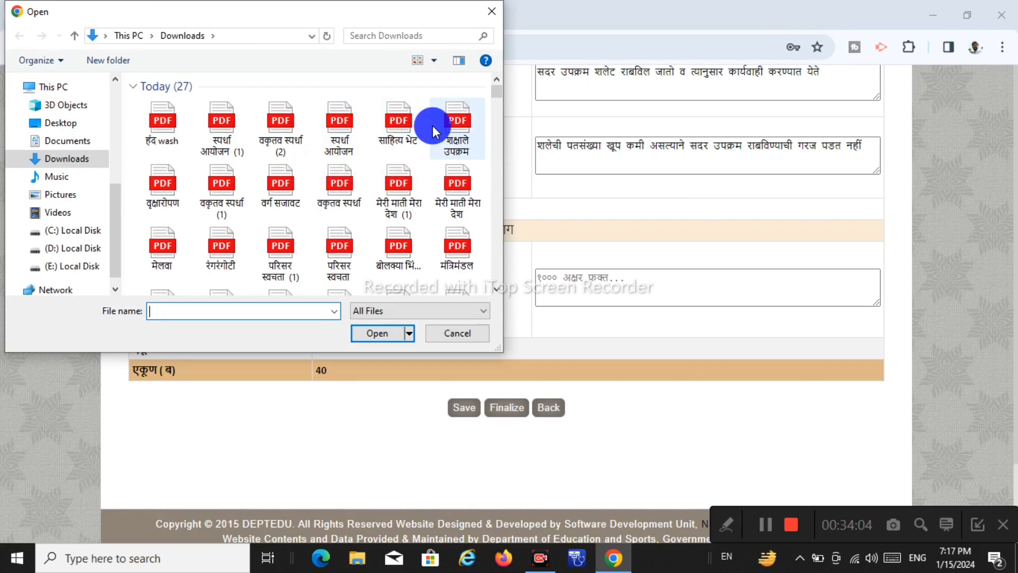
pyautogui.click(461, 126)
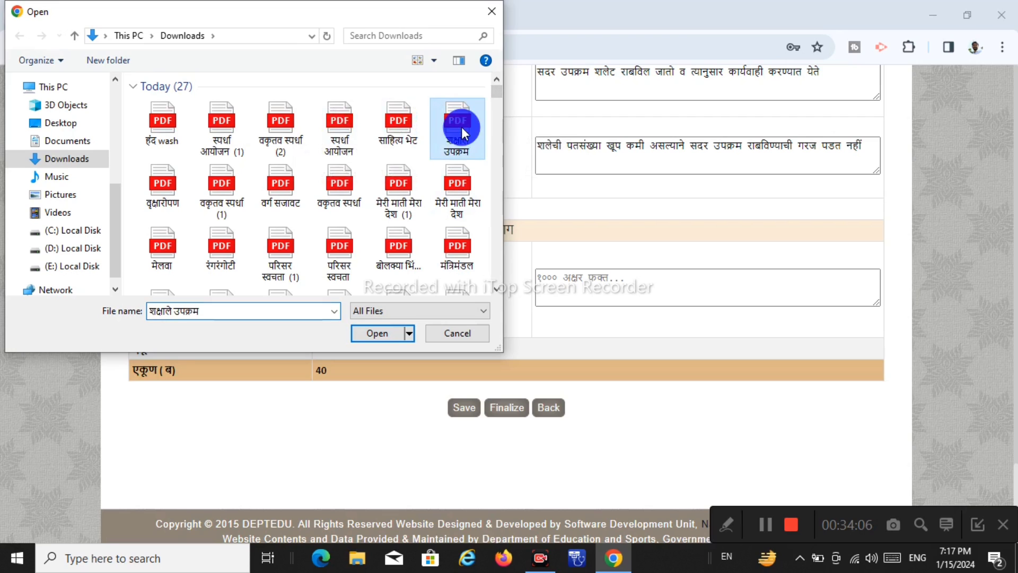
pyautogui.click(470, 408)
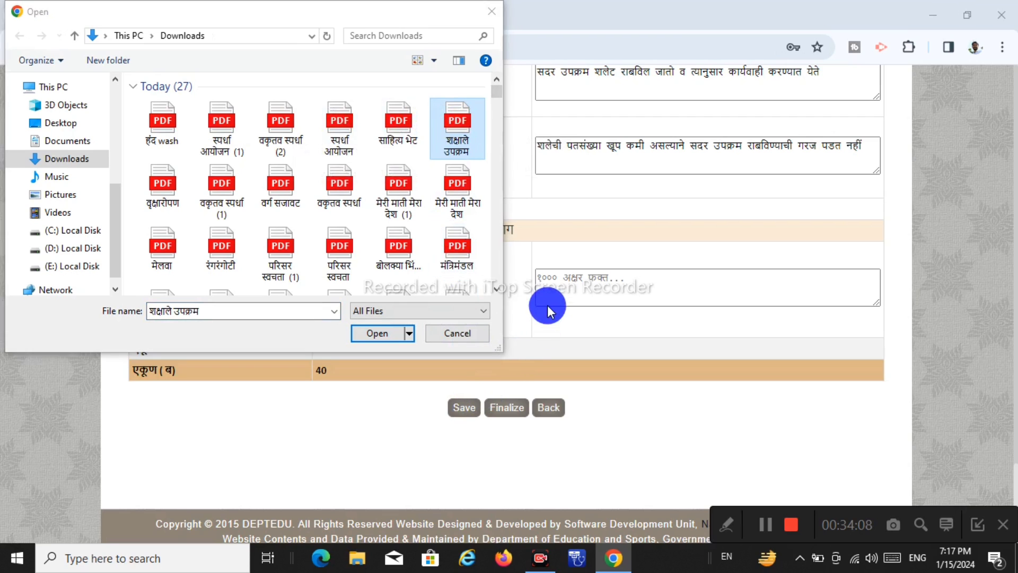
pyautogui.click(364, 334)
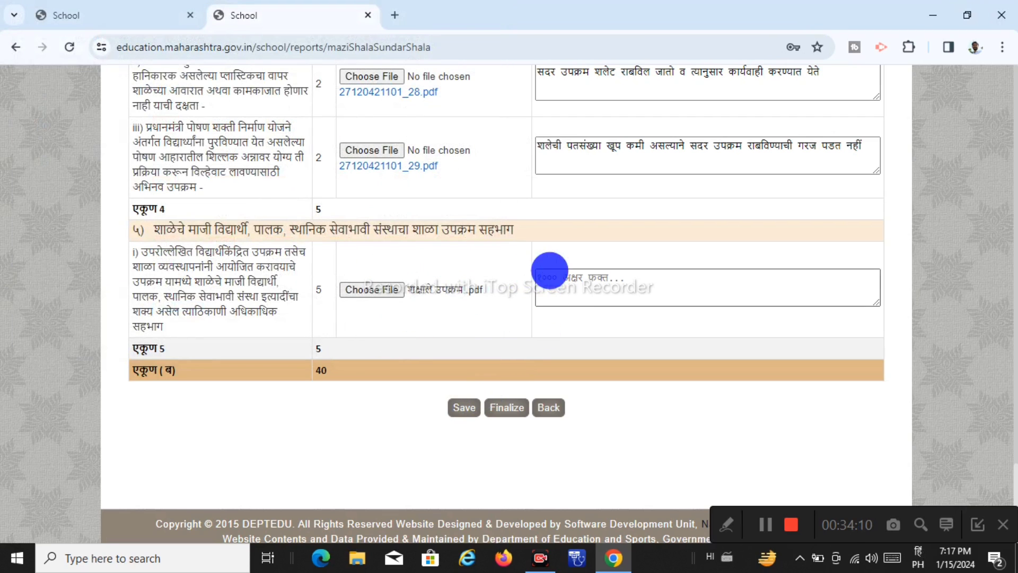
# Type row 5(i)'s Marathi remark, beginning 'सदर उप…', using transliteration
pyautogui.click(590, 283)
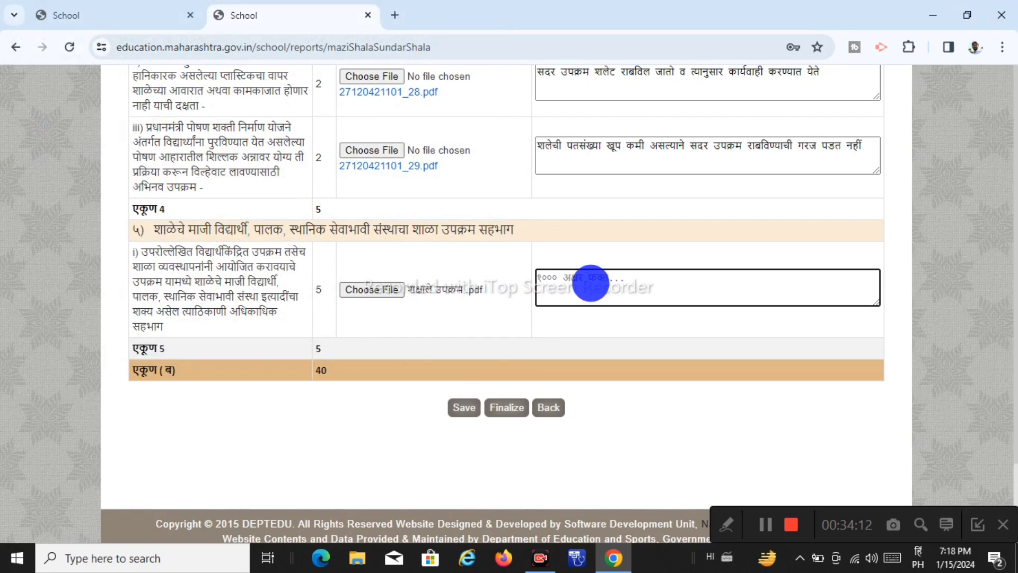
pyautogui.write('sada')
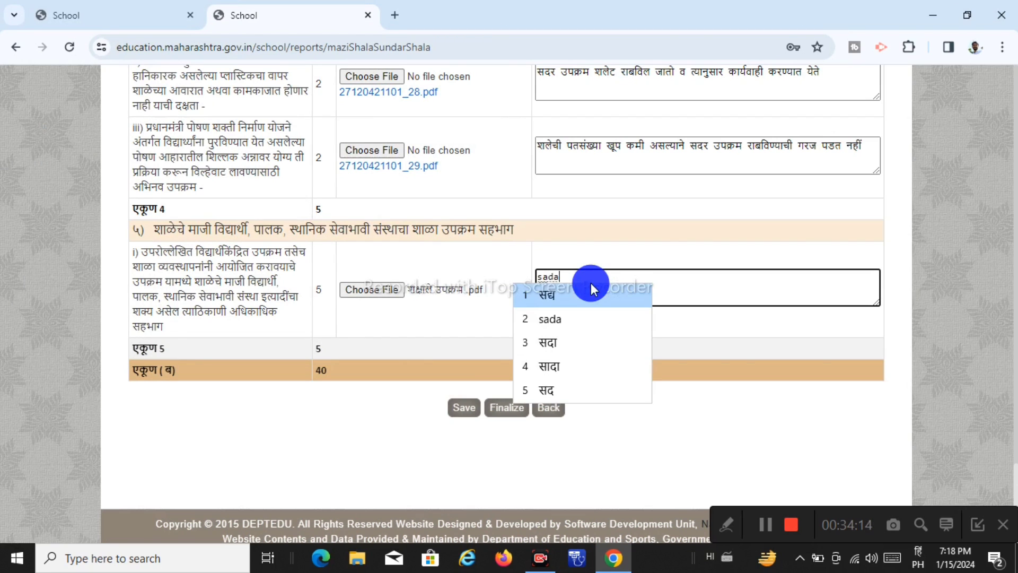
pyautogui.write('r up')
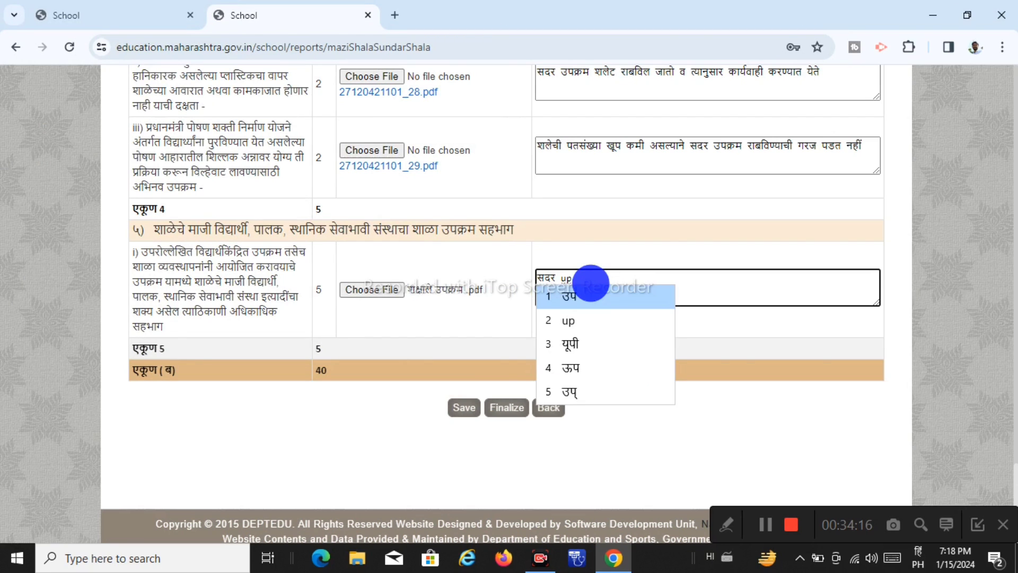
pyautogui.write('ram ')
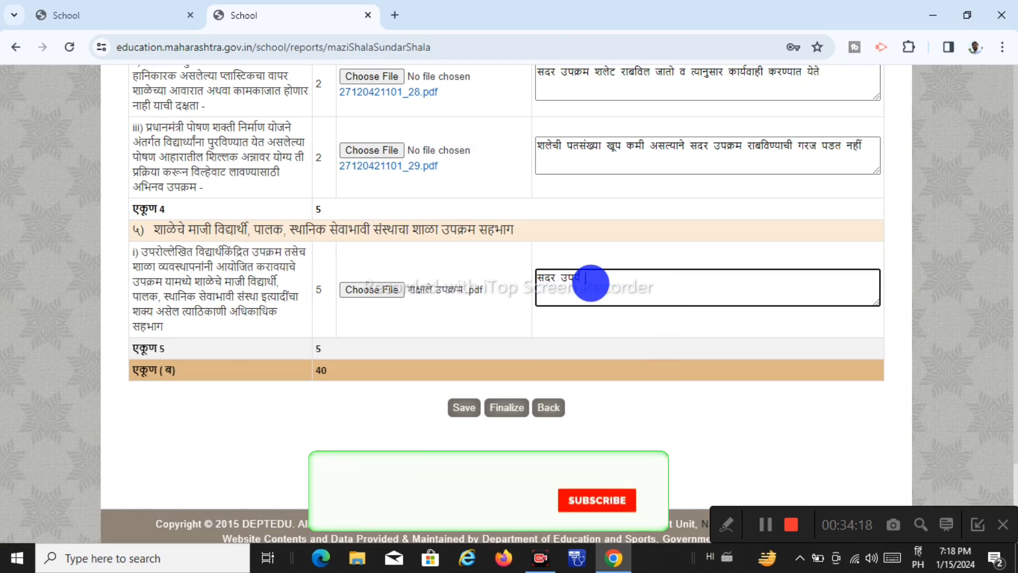
pyautogui.write('ra')
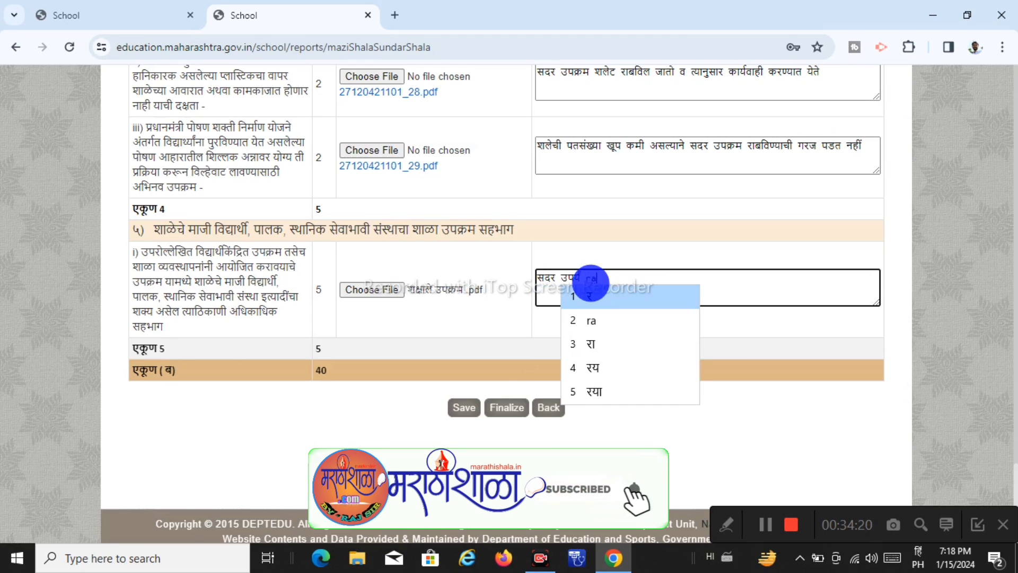
pyautogui.write('shtr')
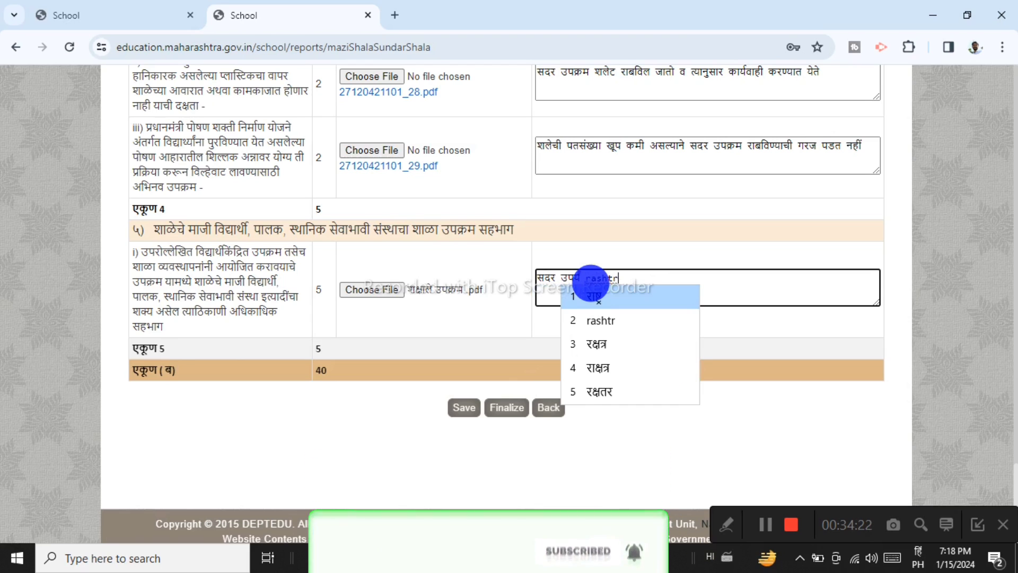
pyautogui.write('iya')
pyautogui.write('n')
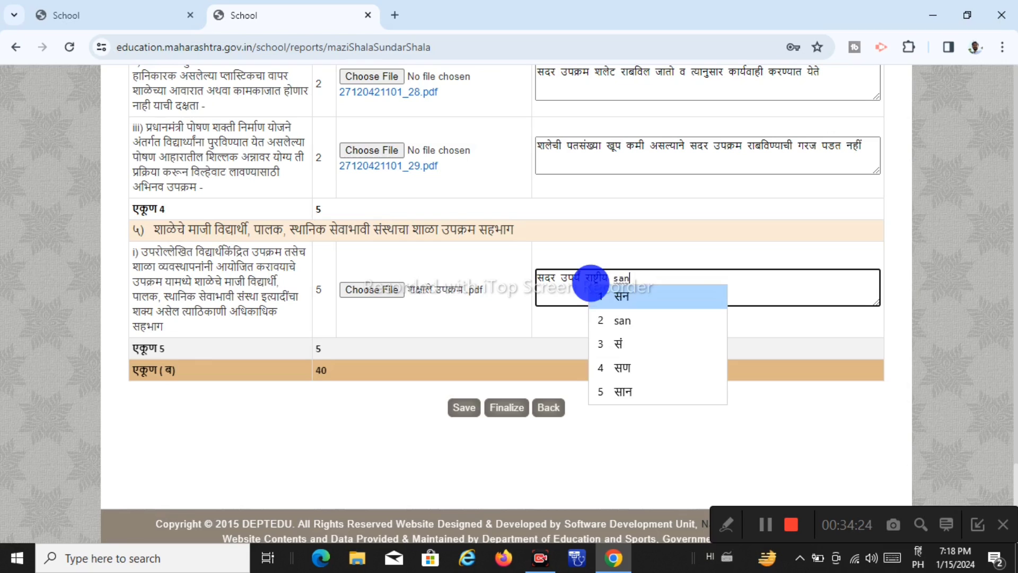
pyautogui.write('achya div')
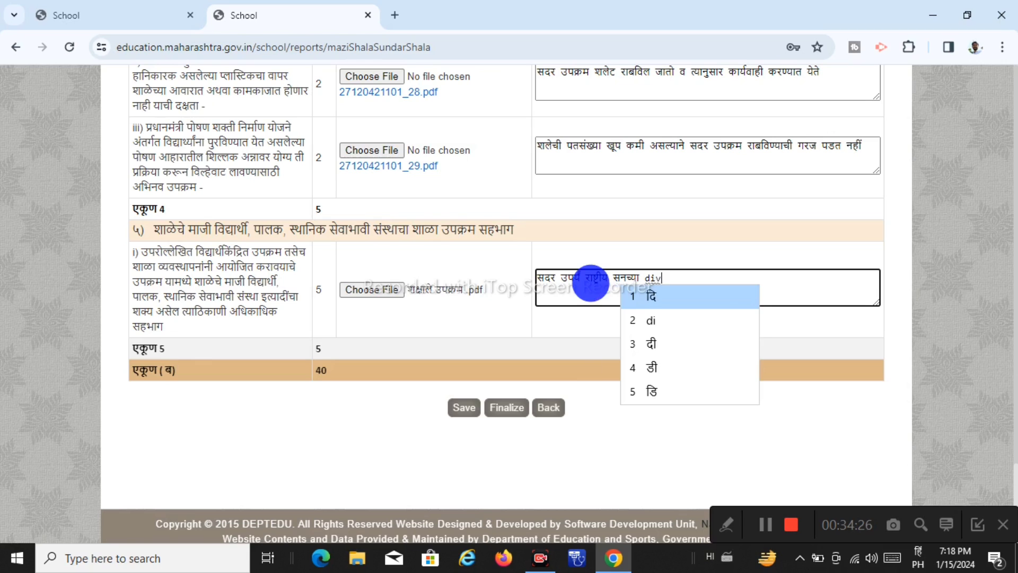
pyautogui.write('a')
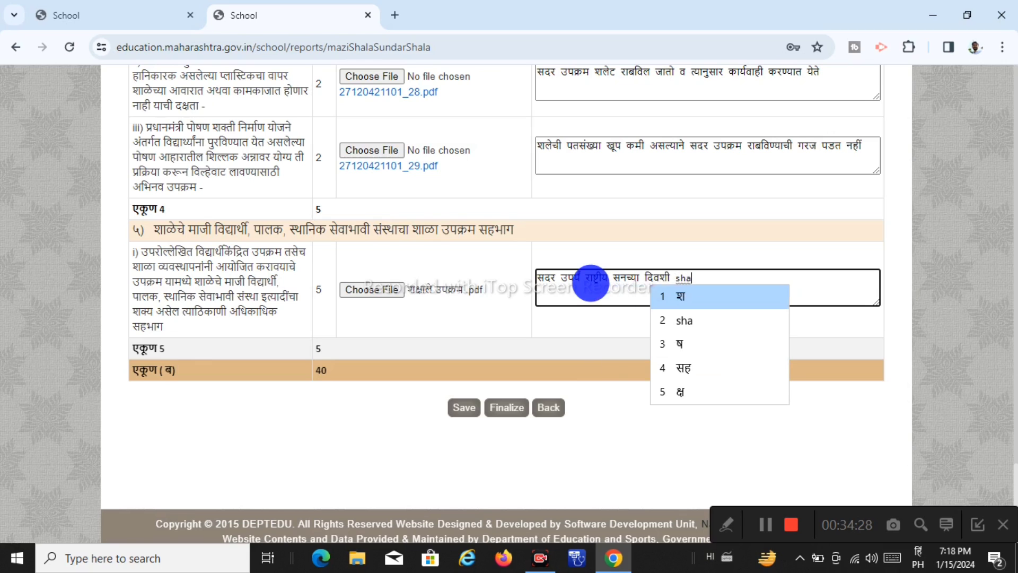
pyautogui.write('shi shalet ghenya')
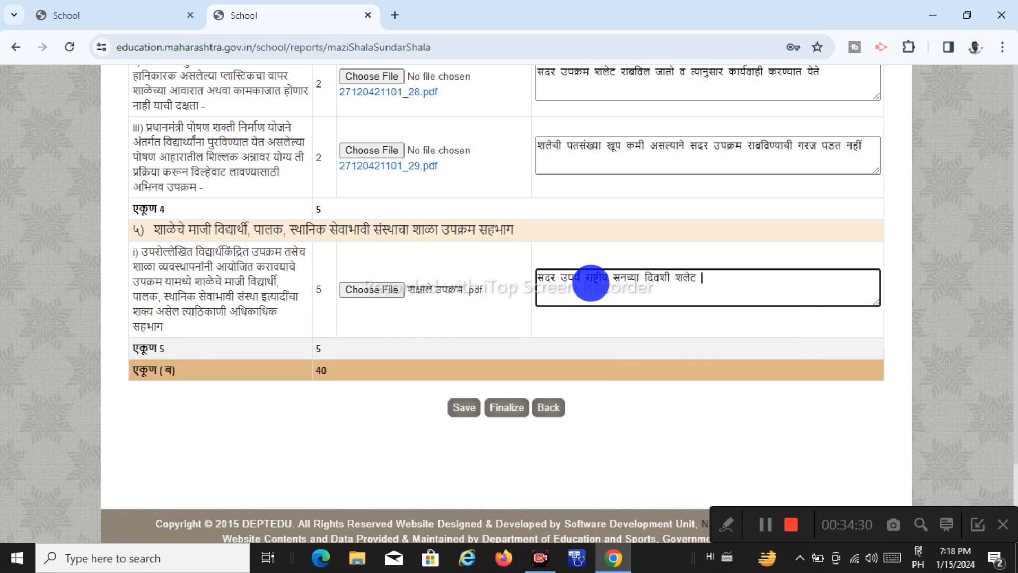
pyautogui.write('t yetat ')
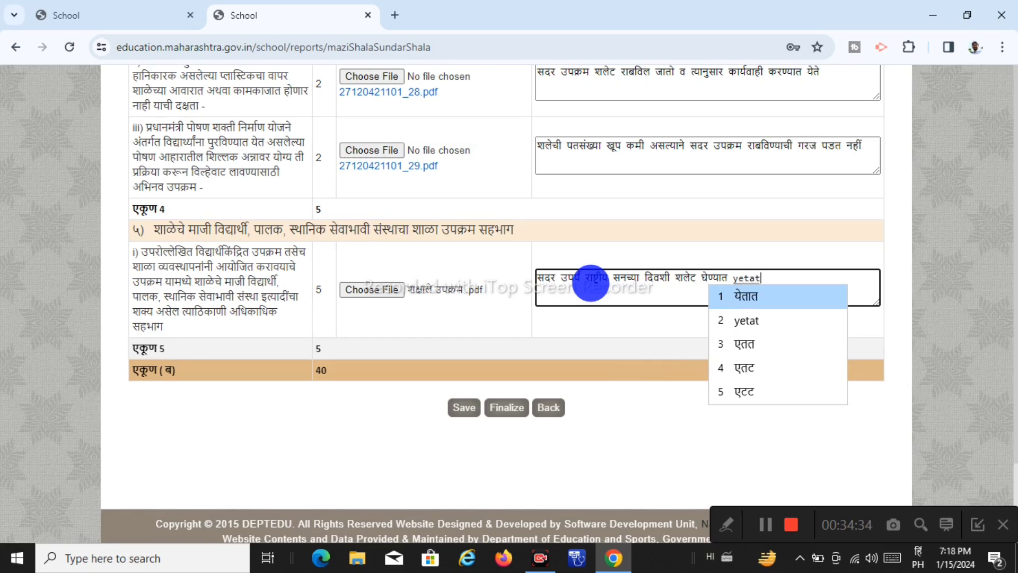
pyautogui.write('v')
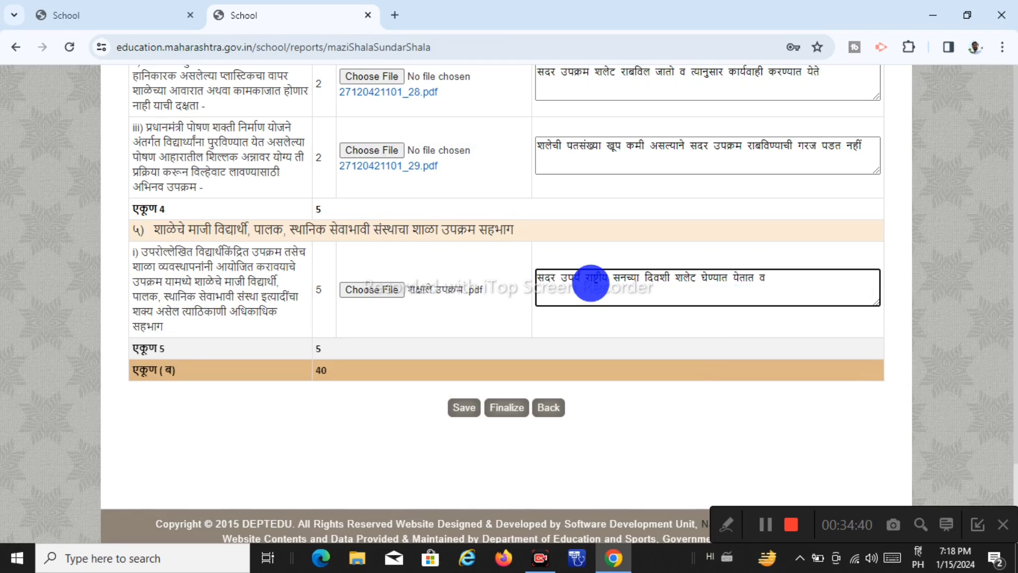
# Save the form data and return to the Majhi Shala Sundar Shala form
pyautogui.click(463, 416)
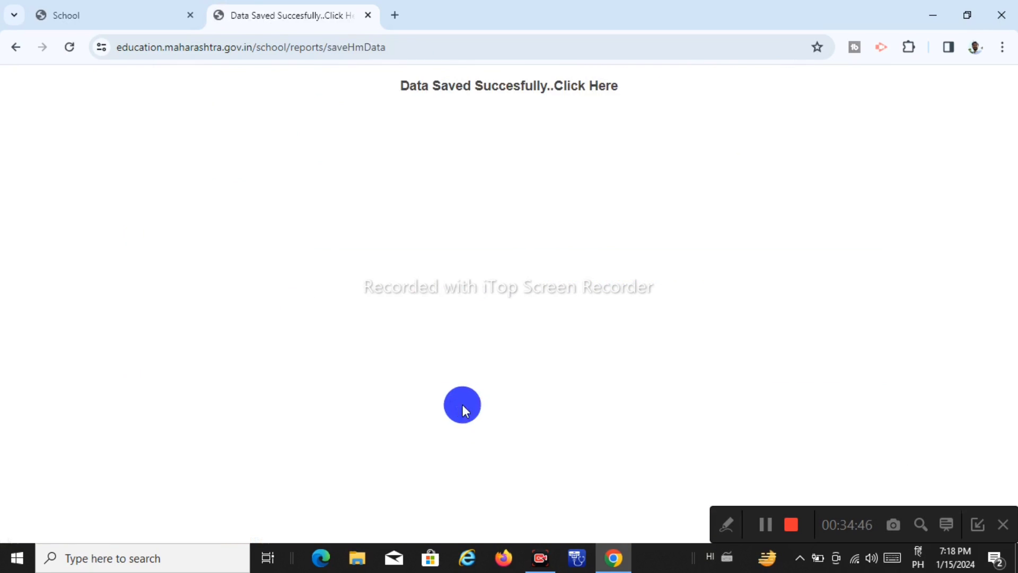
pyautogui.click(587, 87)
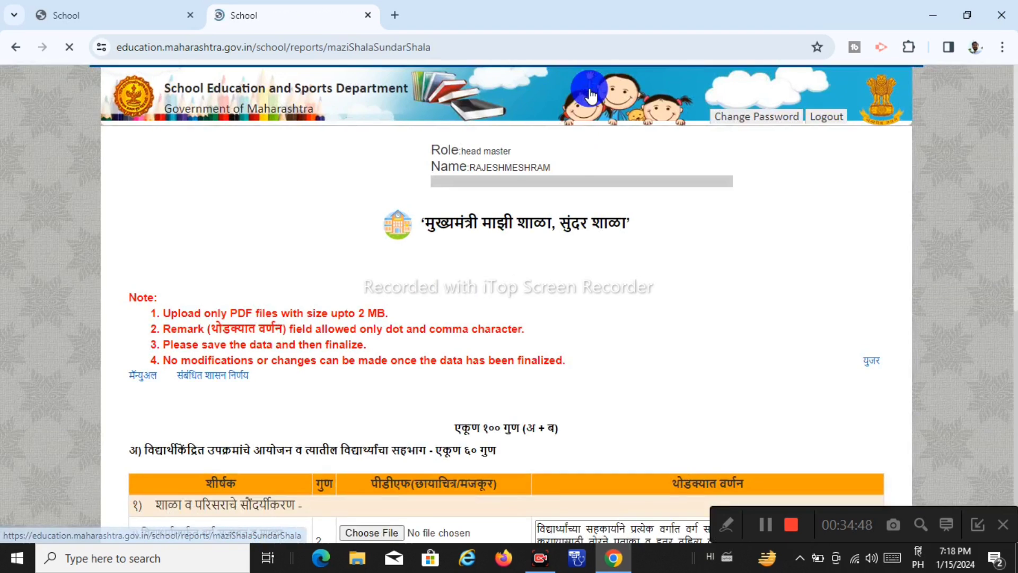
pyautogui.scroll(-7, 595, 348)
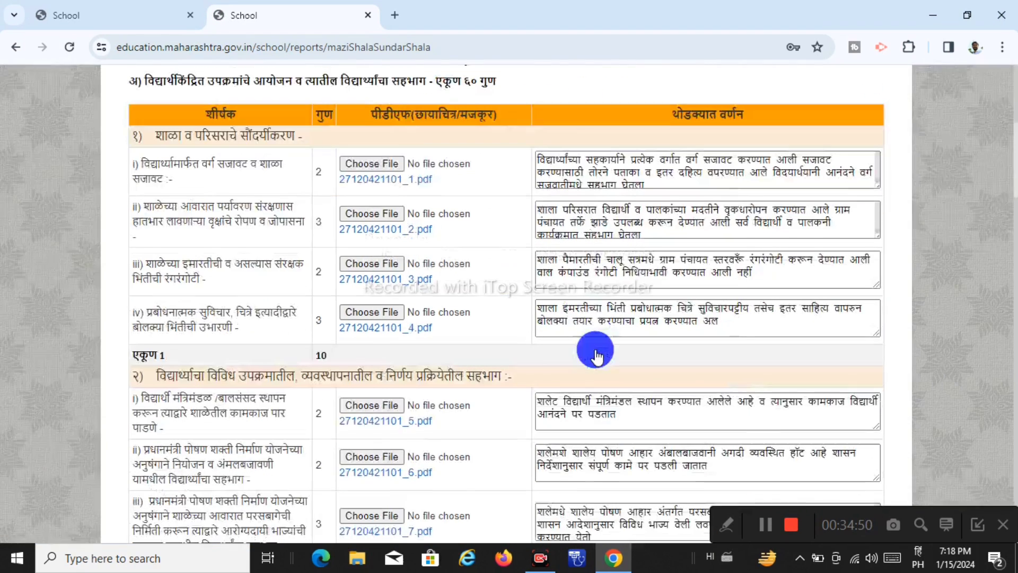
pyautogui.click(728, 530)
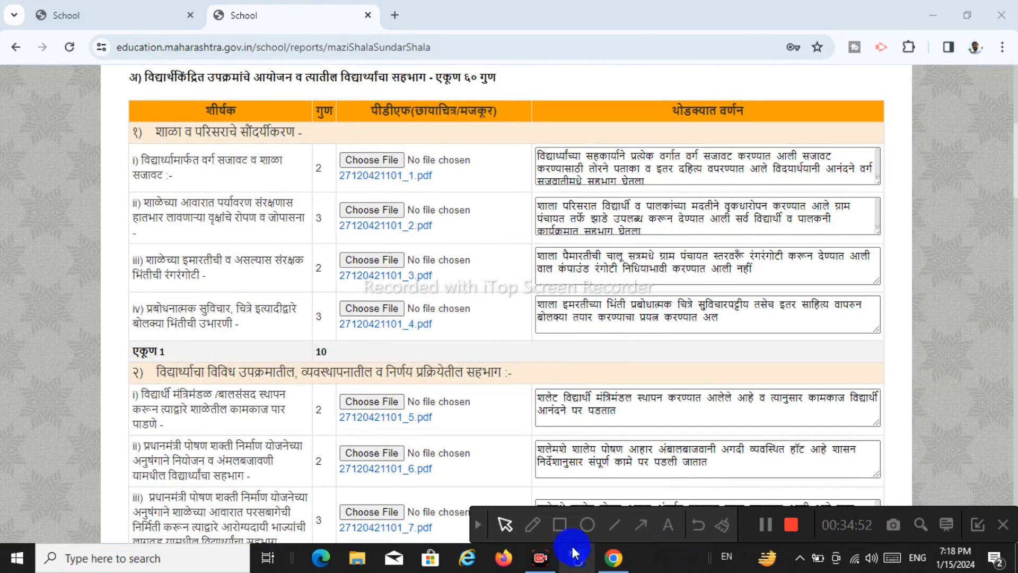
pyautogui.click(558, 524)
pyautogui.moveTo(117, 133)
pyautogui.mouseDown()
pyautogui.moveTo(716, 289)
pyautogui.moveTo(924, 366)
pyautogui.mouseUp()
pyautogui.moveTo(318, 140)
pyautogui.mouseDown()
pyautogui.moveTo(504, 311)
pyautogui.moveTo(511, 337)
pyautogui.mouseUp()
pyautogui.moveTo(522, 144)
pyautogui.mouseDown()
pyautogui.moveTo(937, 287)
pyautogui.moveTo(911, 354)
pyautogui.mouseUp()
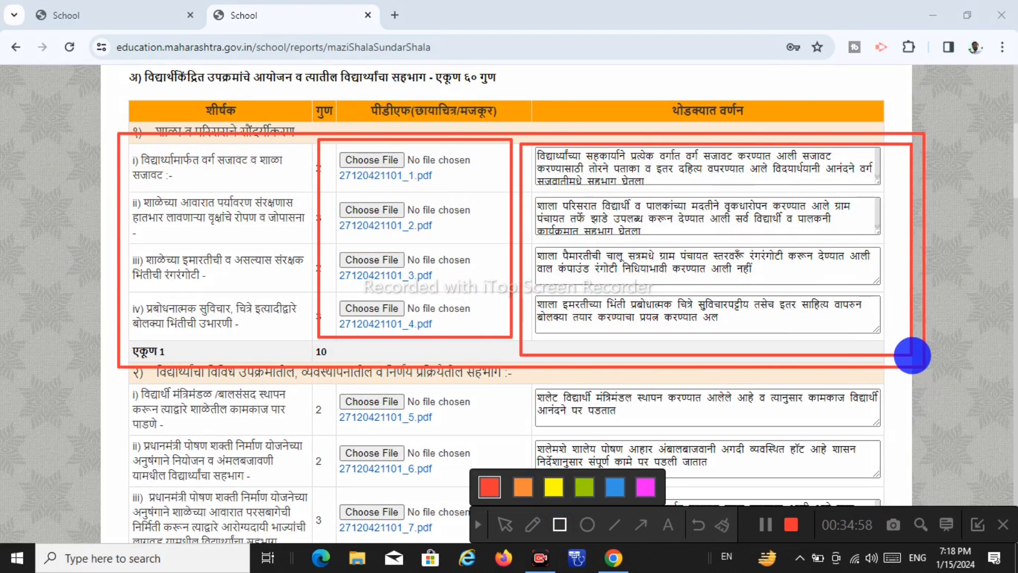
pyautogui.click(479, 523)
pyautogui.scroll(-4, 504, 334)
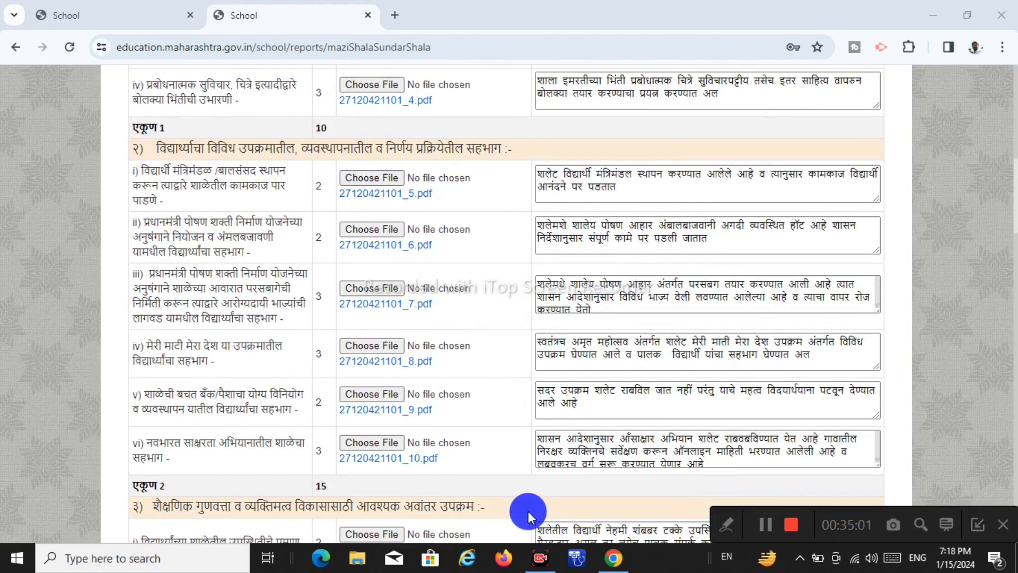
pyautogui.click(722, 518)
pyautogui.click(562, 526)
pyautogui.moveTo(298, 127); pyautogui.dragTo(513, 477)
pyautogui.moveTo(522, 139); pyautogui.dragTo(900, 531)
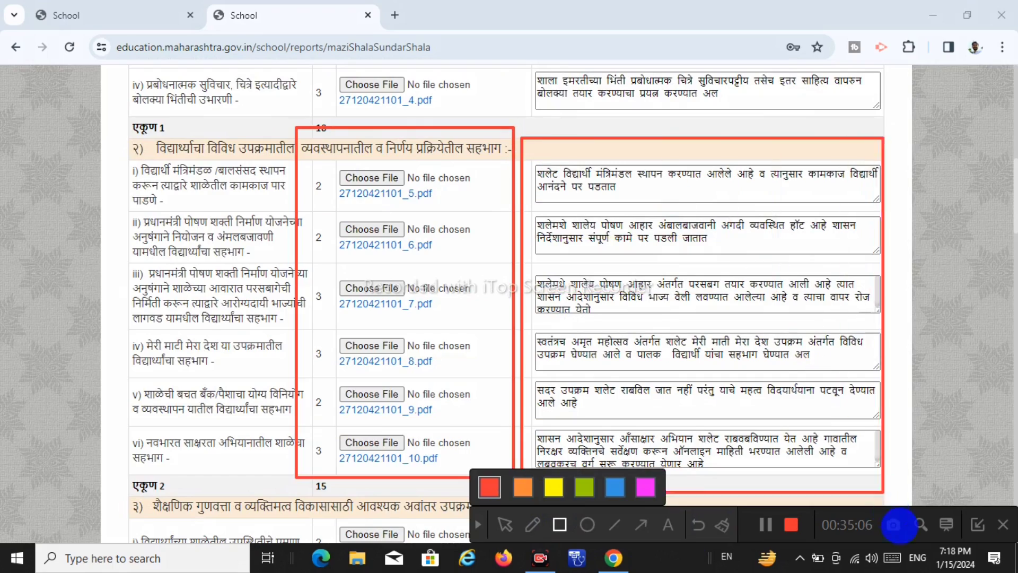
pyautogui.click(479, 522)
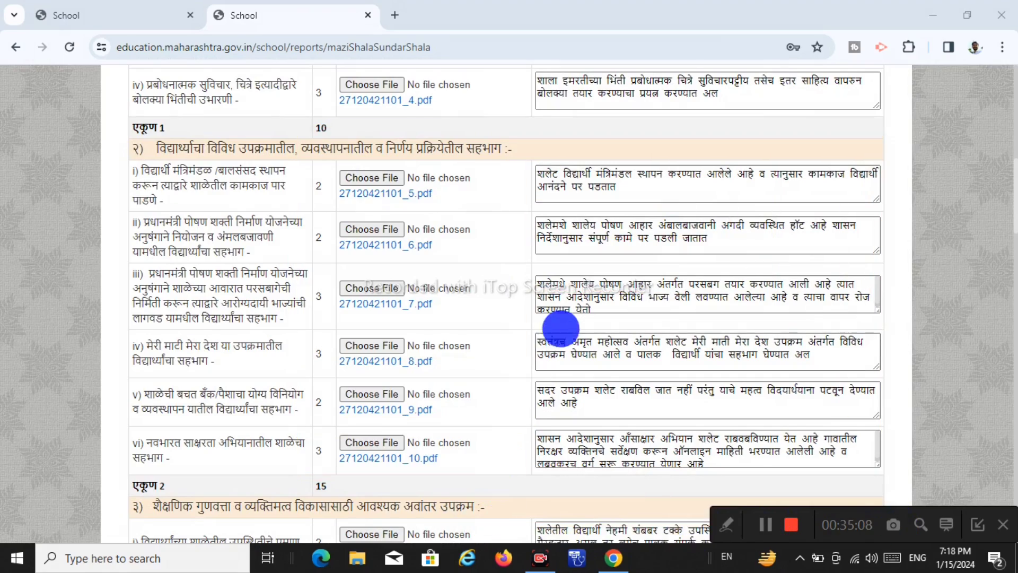
pyautogui.scroll(-10, 562, 325)
pyautogui.scroll(-10, 562, 325)
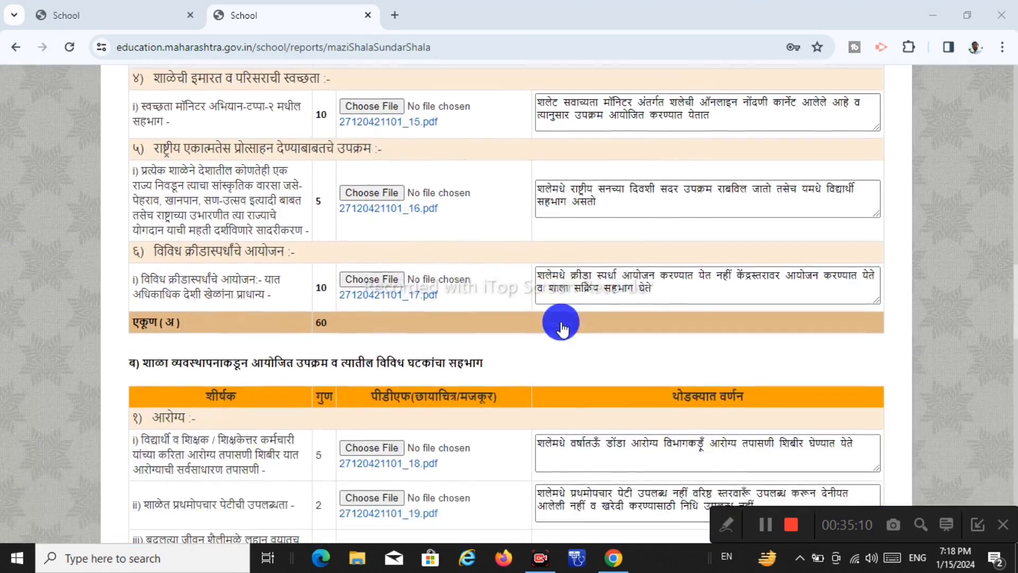
pyautogui.scroll(-15, 560, 321)
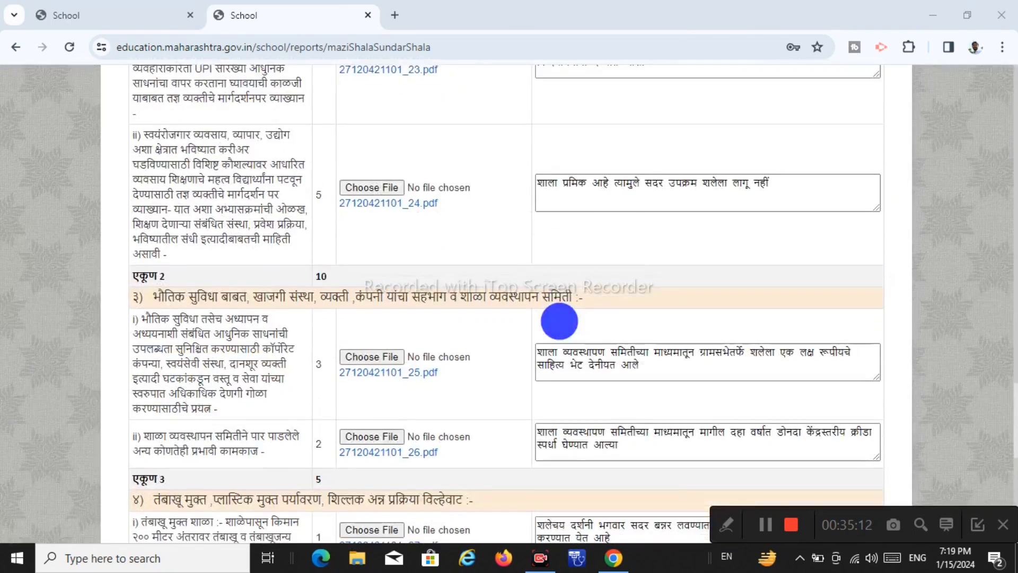
pyautogui.scroll(-3, 559, 320)
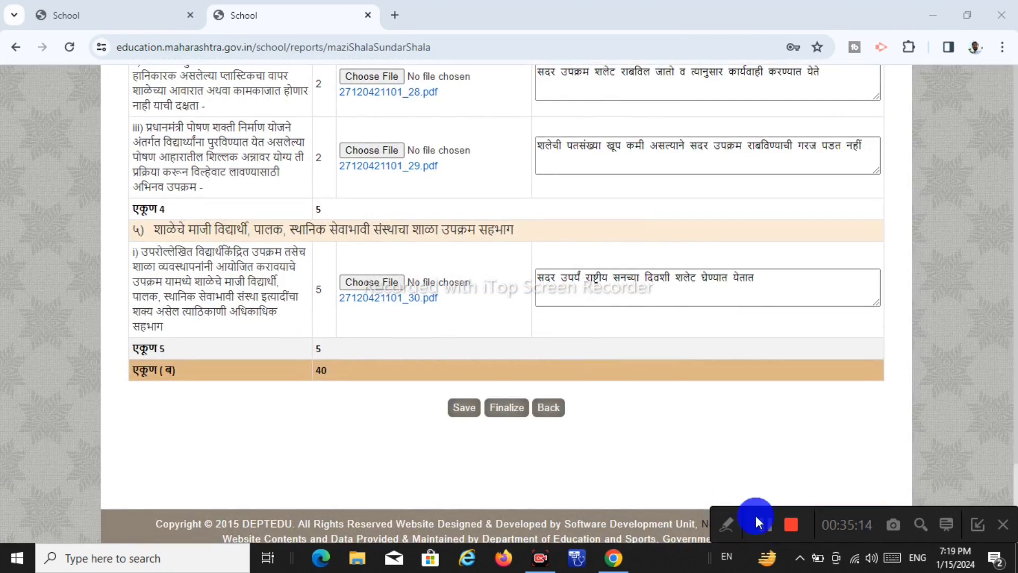
pyautogui.click(713, 524)
pyautogui.click(560, 524)
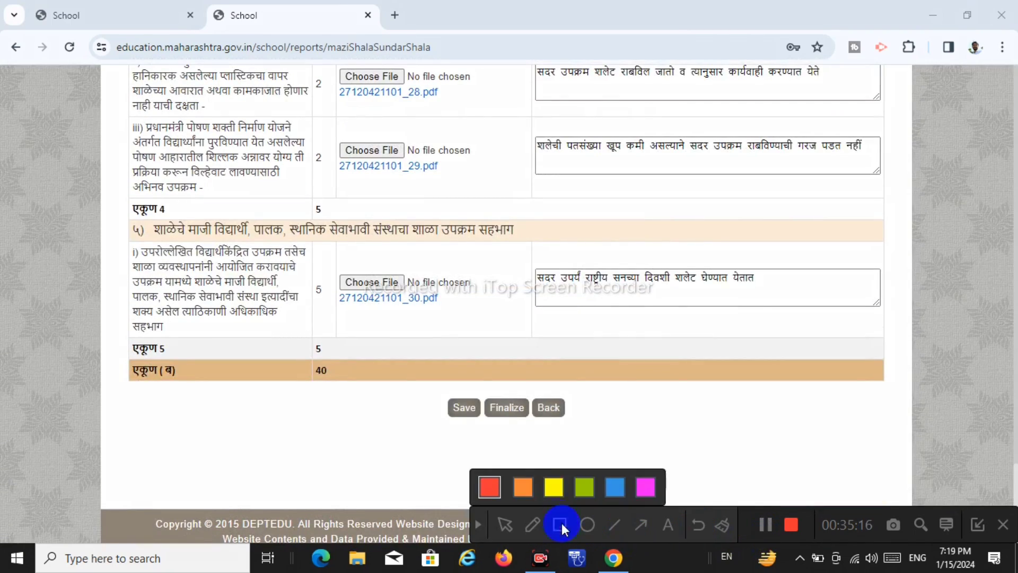
pyautogui.moveTo(416, 367)
pyautogui.mouseDown()
pyautogui.moveTo(593, 461)
pyautogui.moveTo(619, 461)
pyautogui.mouseUp()
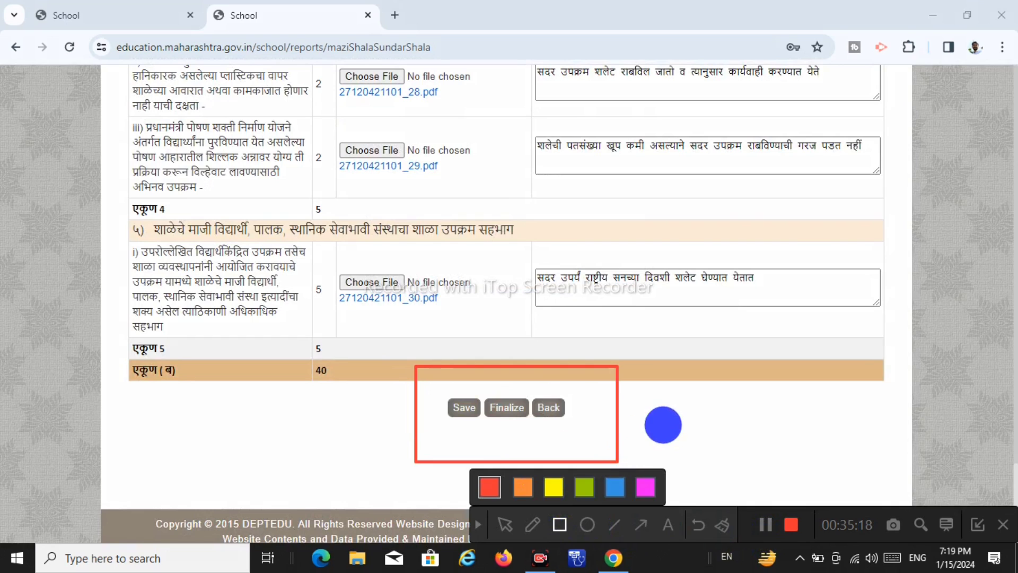
pyautogui.click(477, 524)
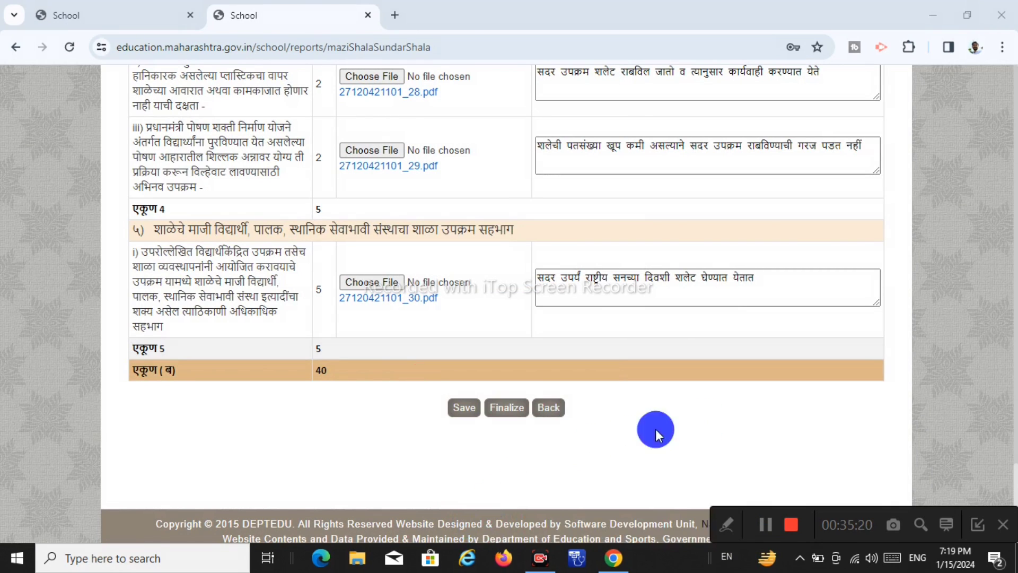
pyautogui.click(725, 528)
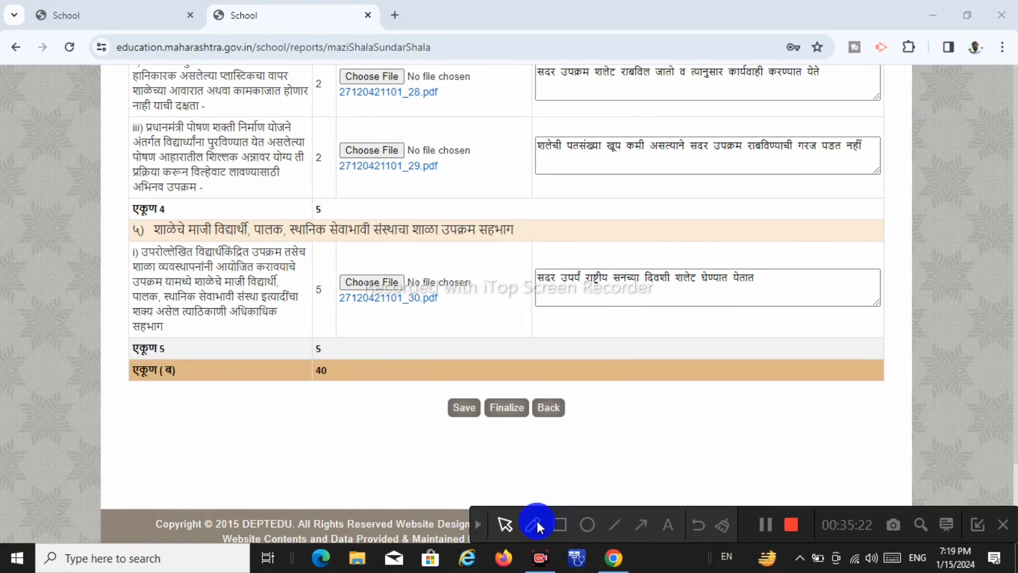
pyautogui.click(557, 523)
pyautogui.moveTo(420, 373); pyautogui.dragTo(626, 462)
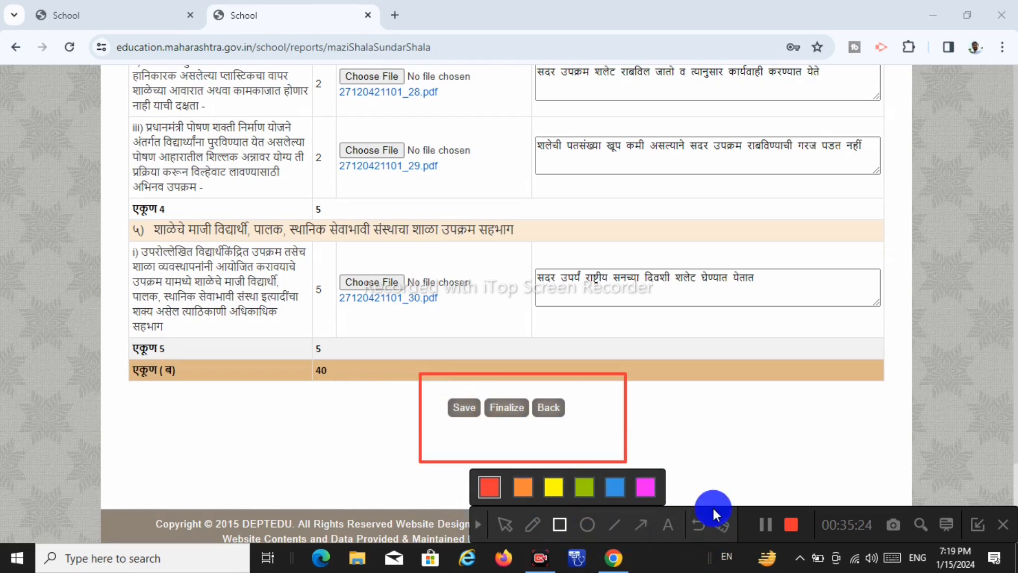
pyautogui.click(643, 521)
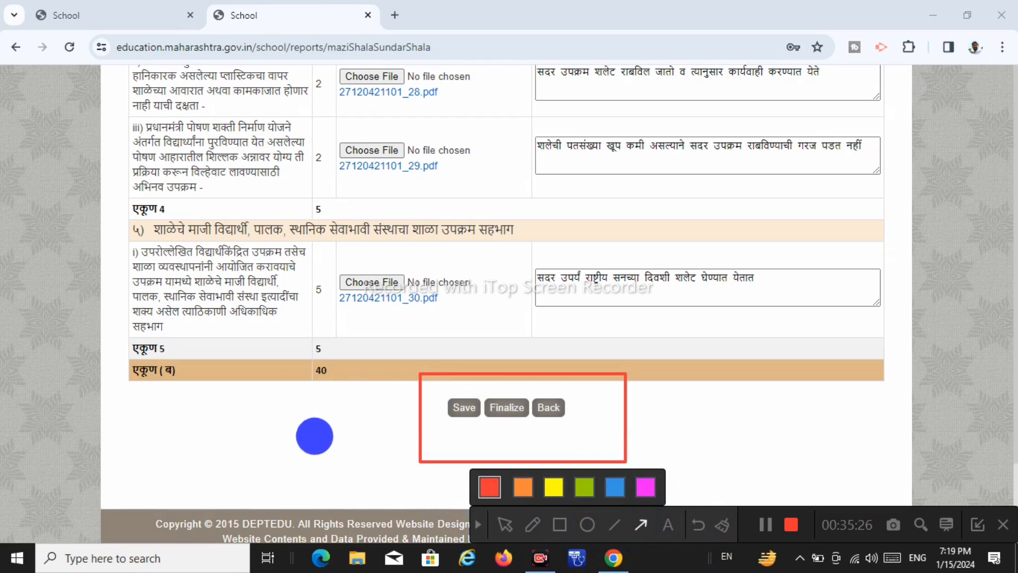
pyautogui.moveTo(272, 441)
pyautogui.mouseDown()
pyautogui.moveTo(443, 406)
pyautogui.moveTo(484, 408)
pyautogui.mouseUp()
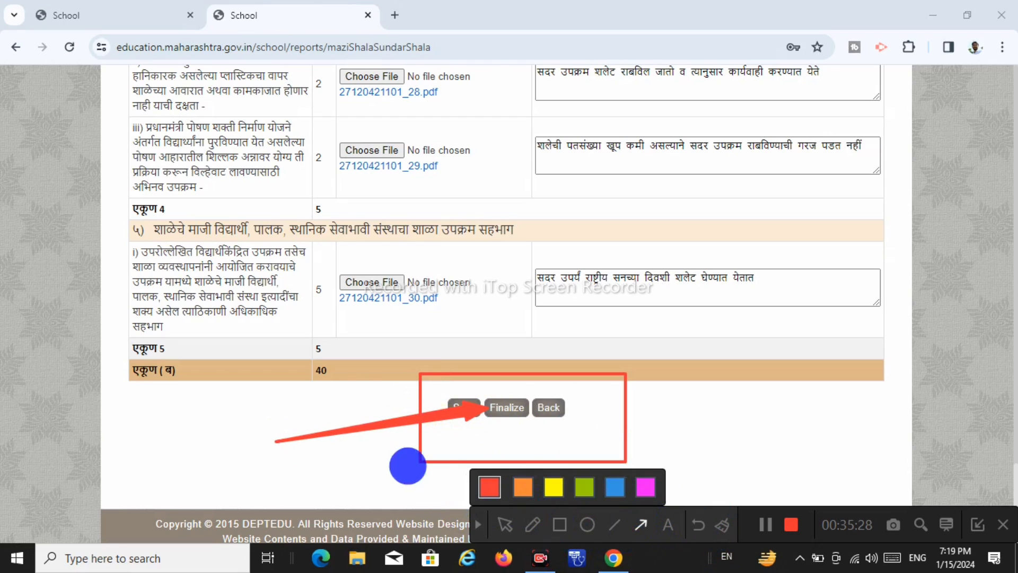
# Request finalization of the saved Majhi Shala Sundar Shala form data
pyautogui.click(478, 524)
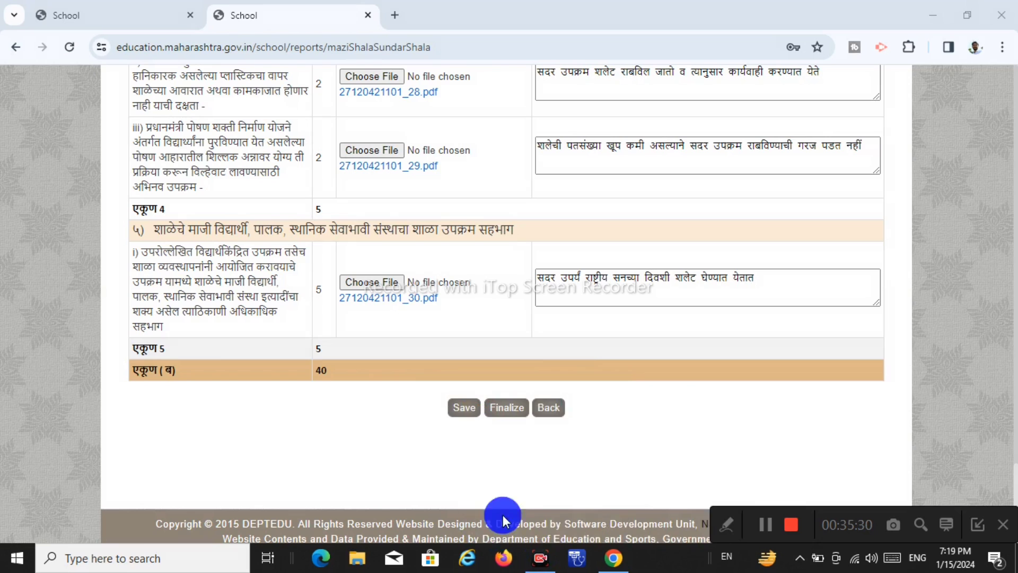
pyautogui.scroll(1, 741, 421)
pyautogui.scroll(-1, 740, 420)
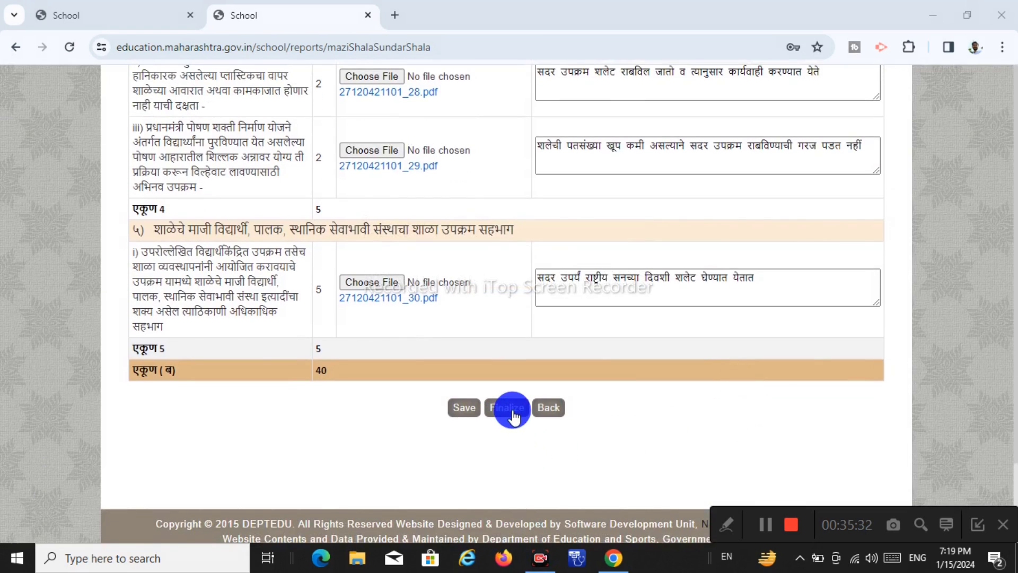
pyautogui.click(509, 407)
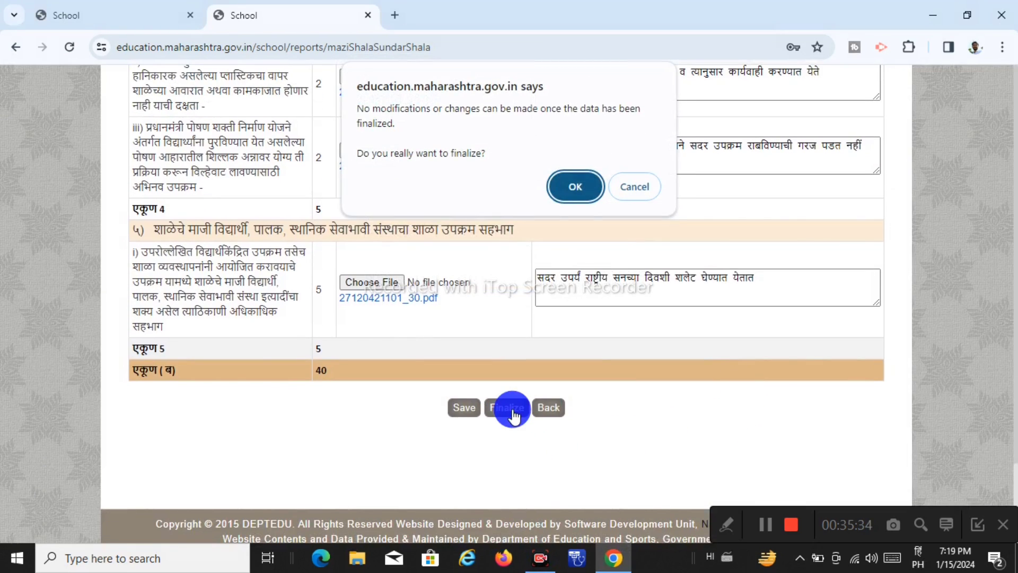
# Capture the finalize confirmation prompt and confirm the data should be finalized
pyautogui.click(726, 526)
pyautogui.click(558, 525)
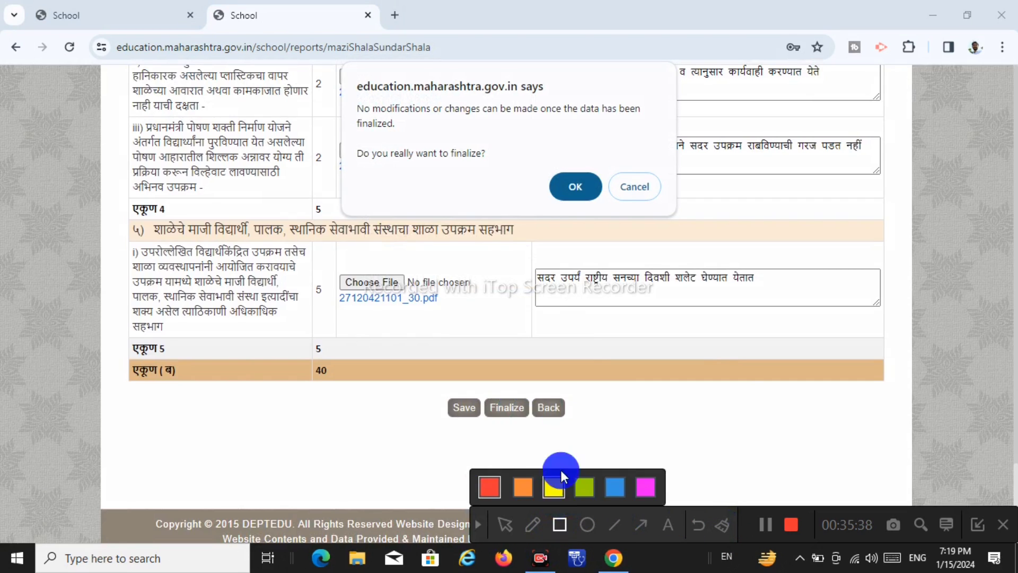
pyautogui.moveTo(332, 66)
pyautogui.mouseDown()
pyautogui.moveTo(709, 200)
pyautogui.moveTo(719, 222)
pyautogui.mouseUp()
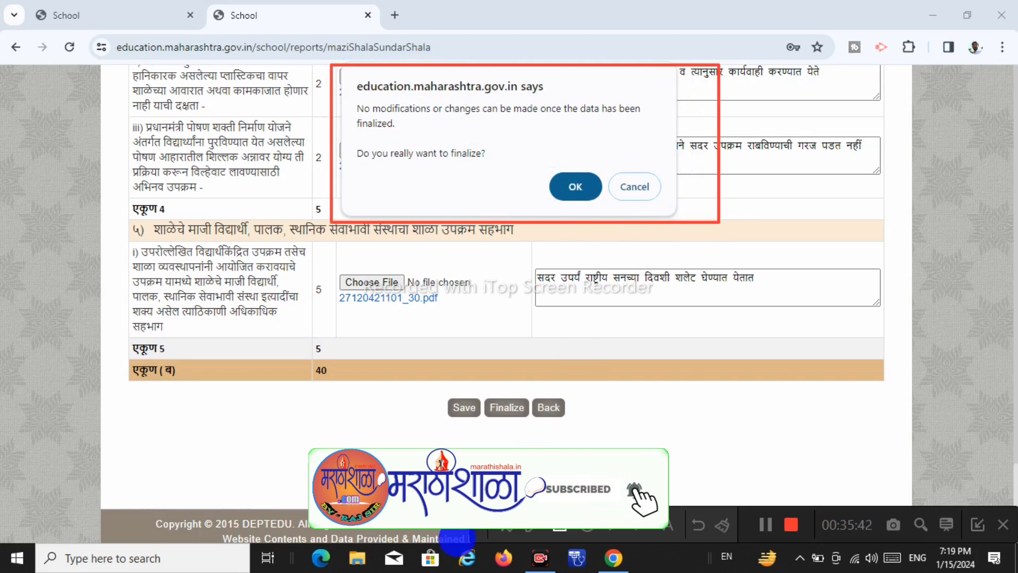
pyautogui.click(479, 525)
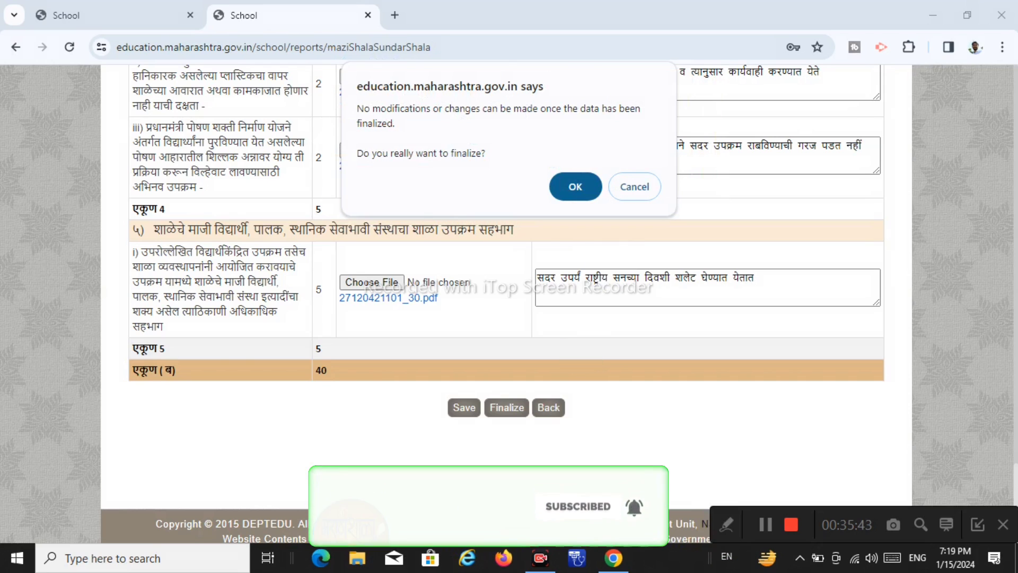
pyautogui.click(576, 187)
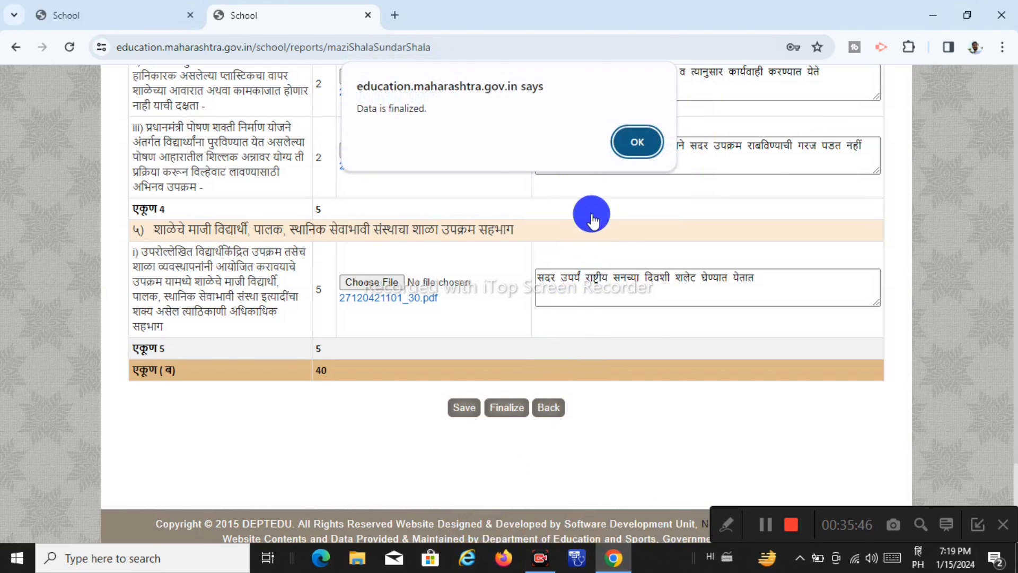
# Capture the 'Data is finalized.' confirmation on screen
pyautogui.click(730, 523)
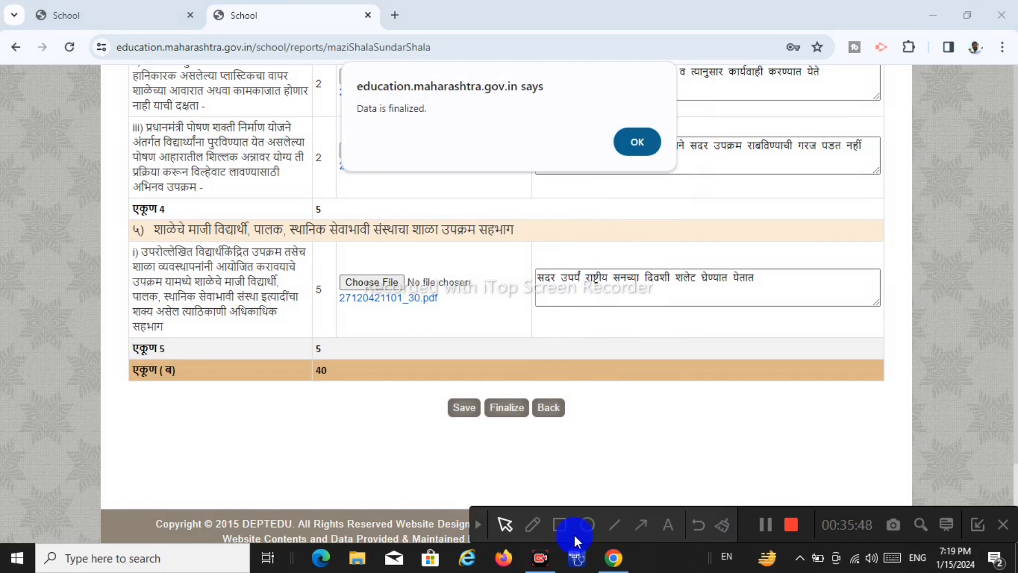
pyautogui.click(559, 525)
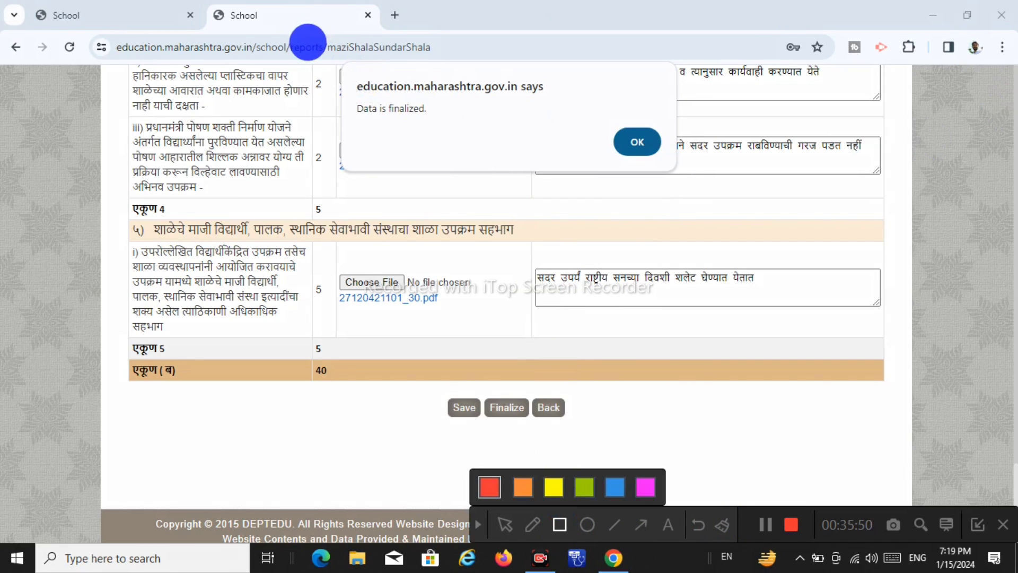
pyautogui.moveTo(307, 45); pyautogui.dragTo(724, 190)
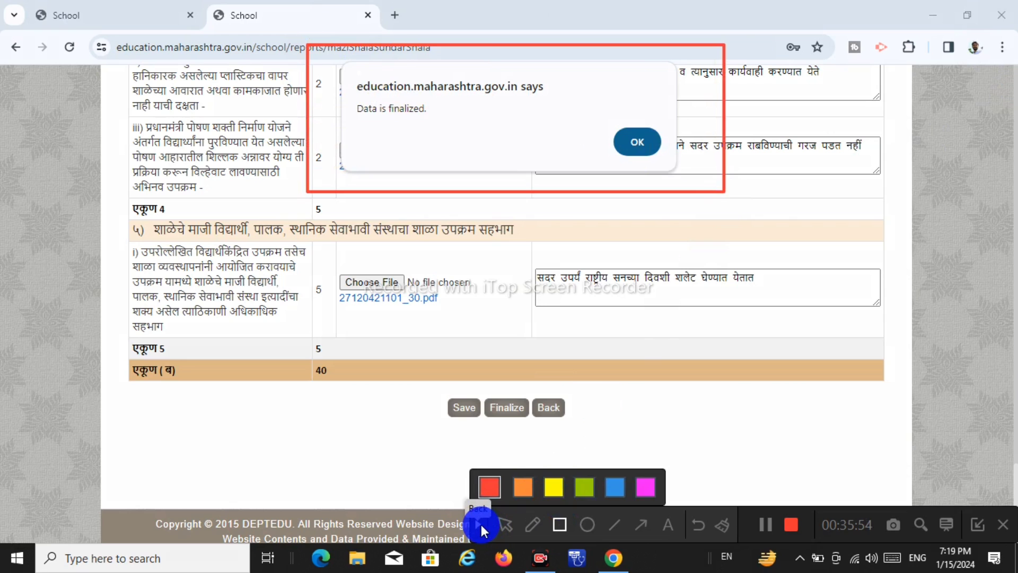
pyautogui.click(482, 524)
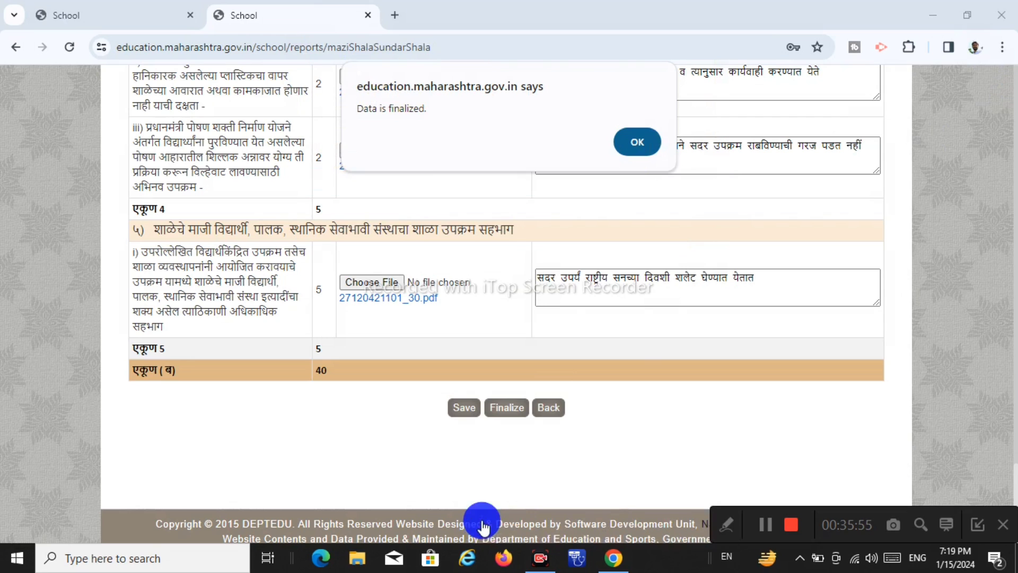
# Dismiss the data-finalized confirmation alert with OK
pyautogui.click(638, 141)
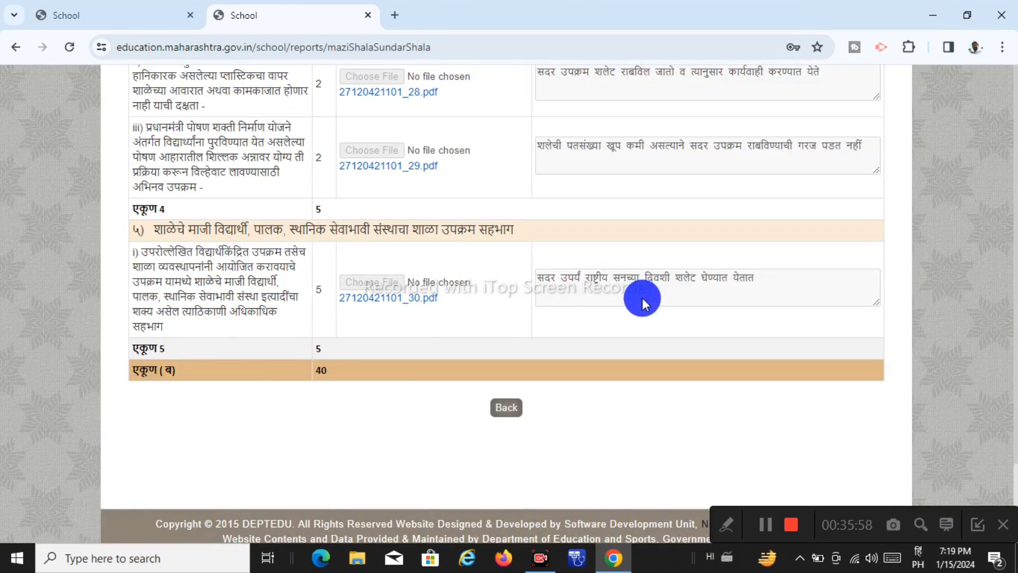
pyautogui.scroll(3, 636, 342)
pyautogui.scroll(-2, 635, 342)
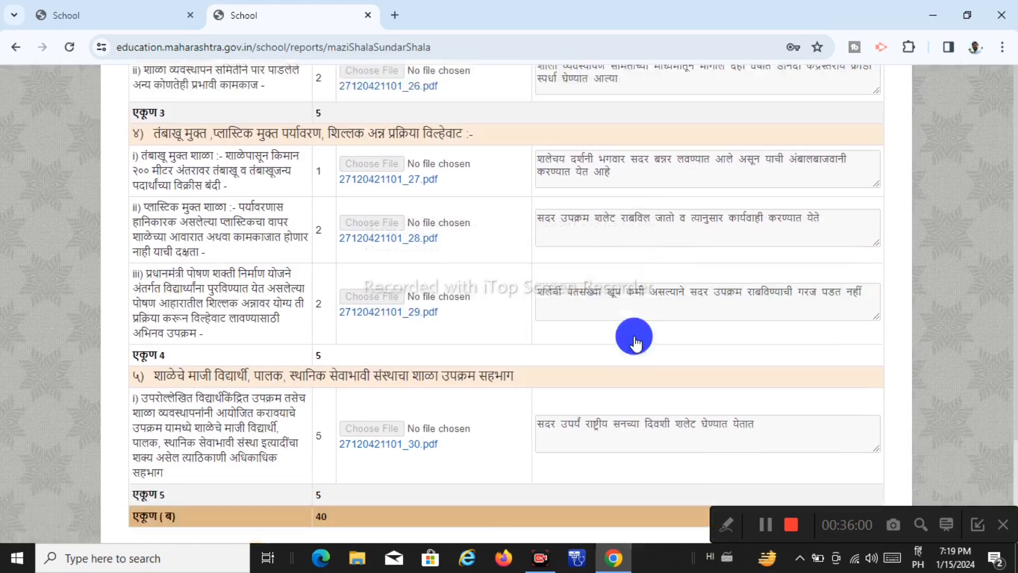
pyautogui.click(731, 530)
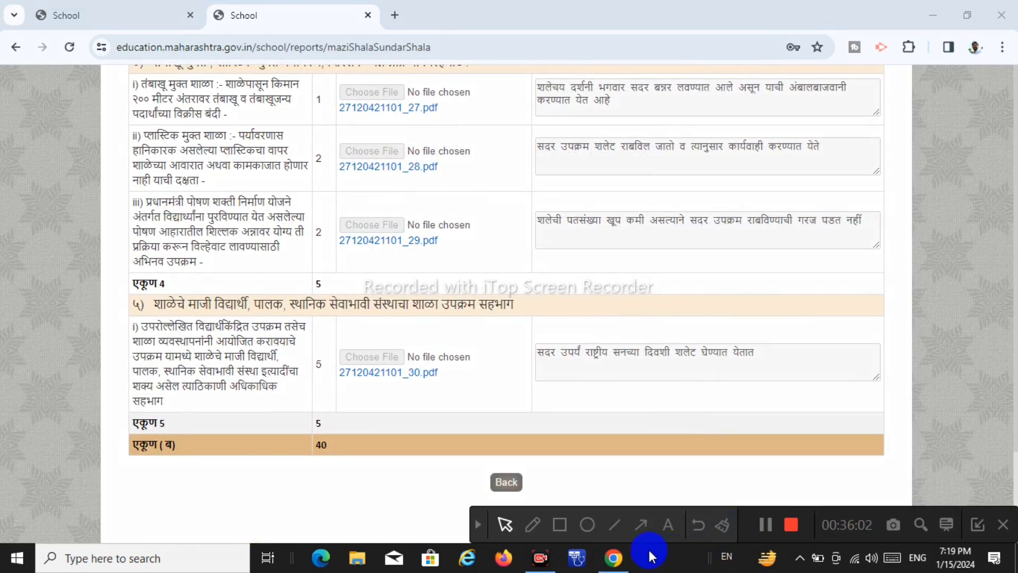
pyautogui.click(563, 525)
# Return to the top of the reloaded form to view the 'Data is finalized!' banner
pyautogui.moveTo(278, 113); pyautogui.dragTo(608, 380)
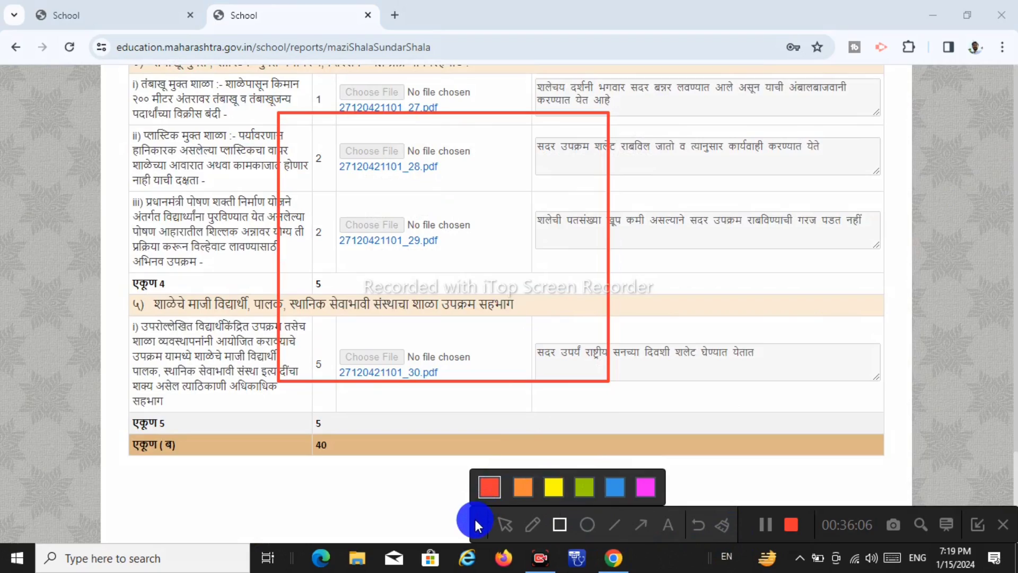
pyautogui.click(475, 518)
pyautogui.scroll(10, 443, 363)
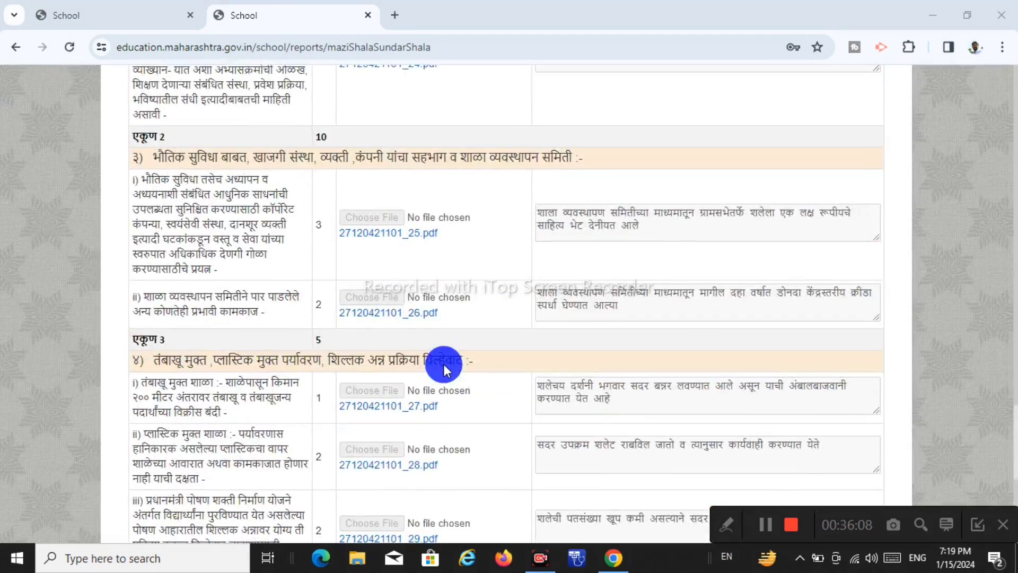
pyautogui.scroll(20, 443, 364)
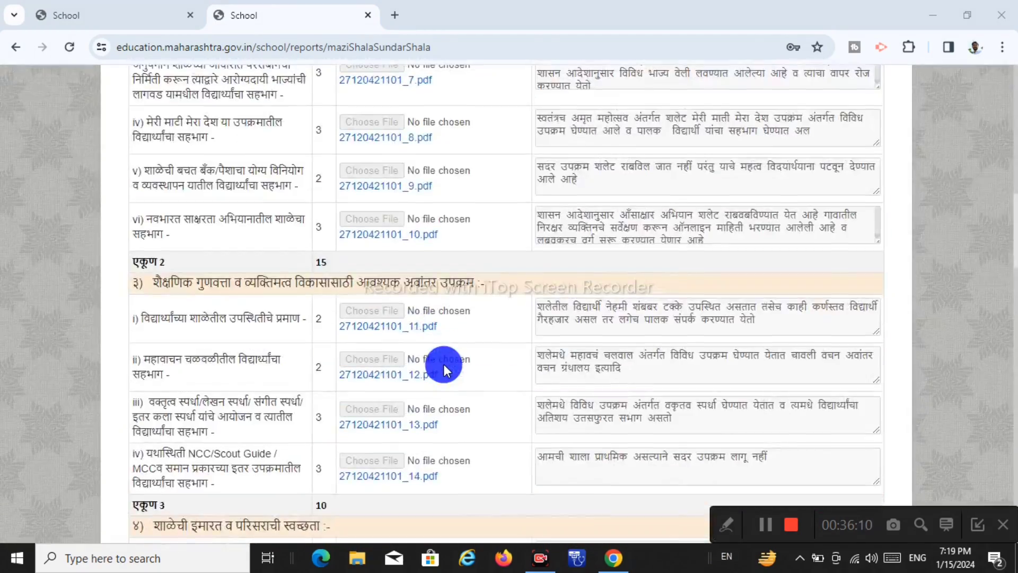
pyautogui.scroll(3, 443, 364)
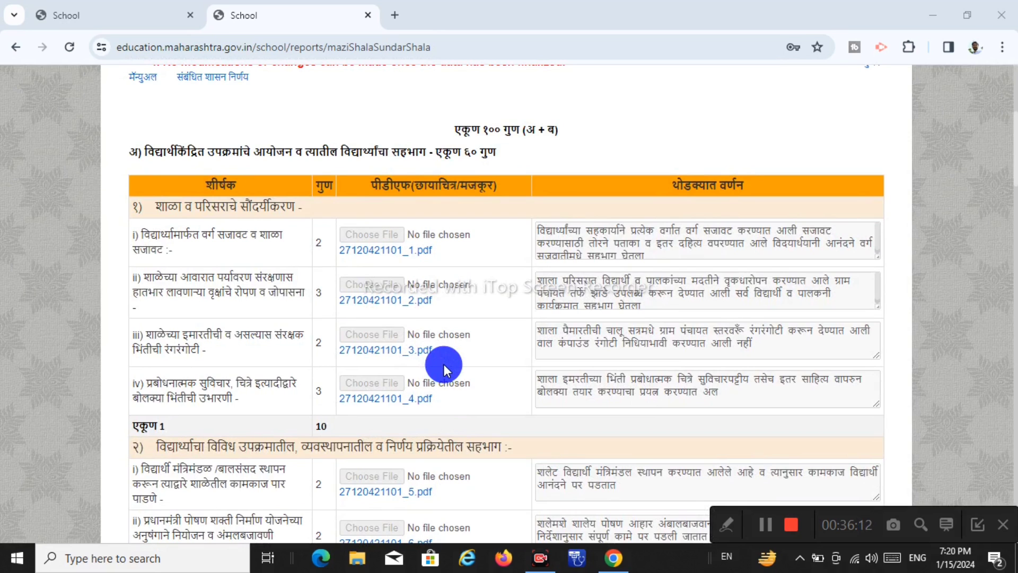
pyautogui.scroll(4, 443, 364)
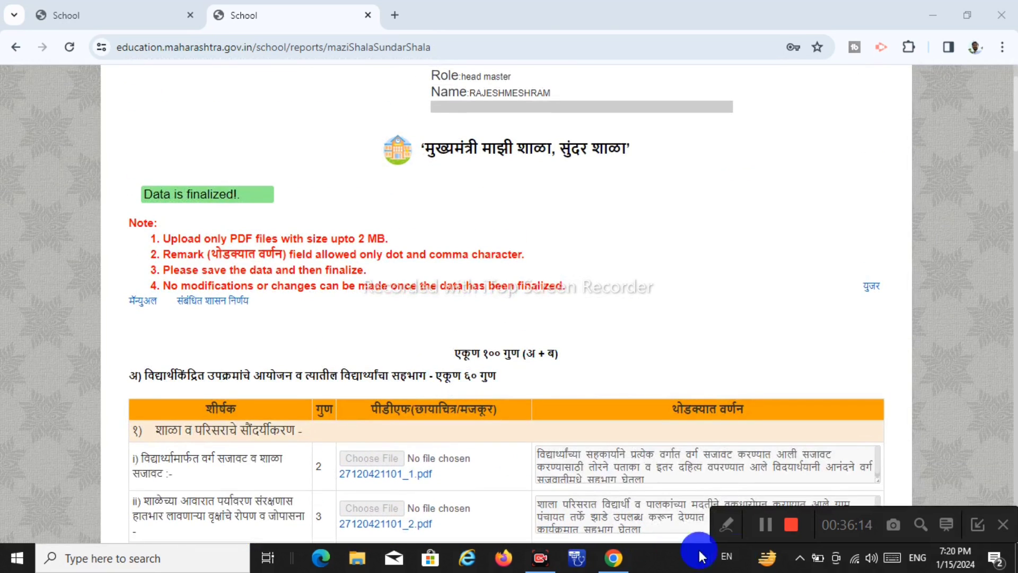
pyautogui.click(726, 526)
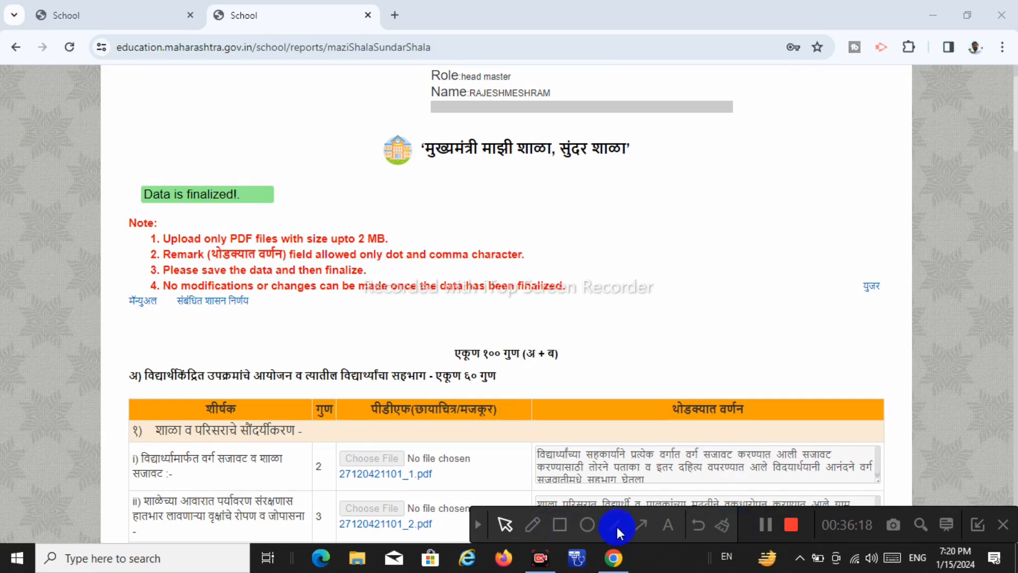
pyautogui.click(478, 523)
pyautogui.scroll(2, 527, 464)
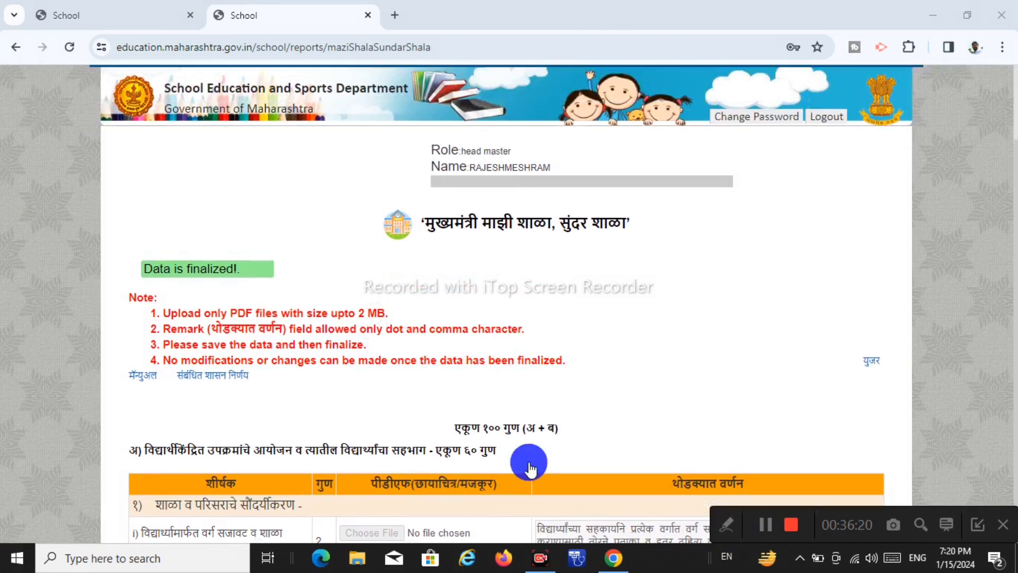
pyautogui.click(730, 526)
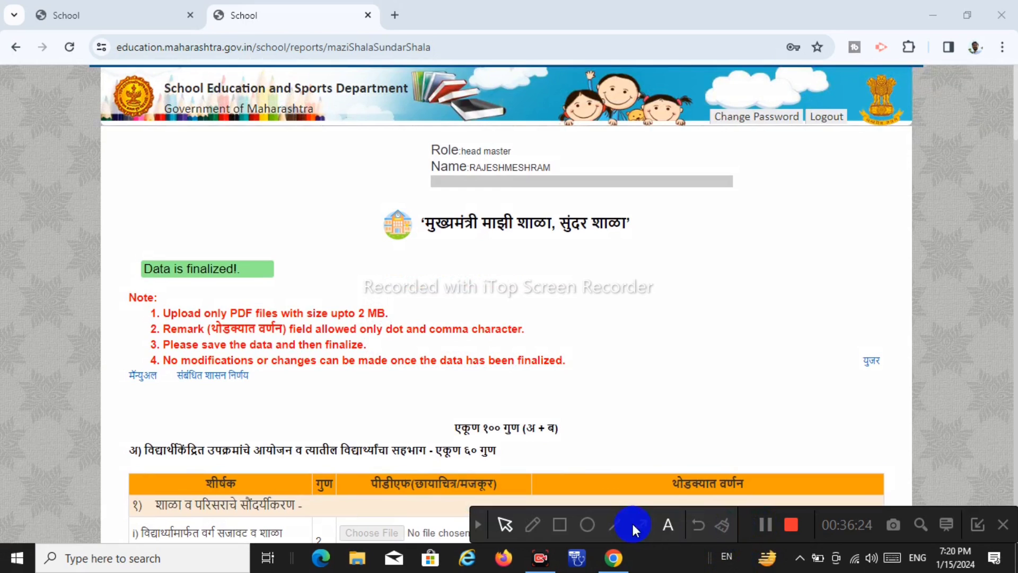
pyautogui.click(560, 525)
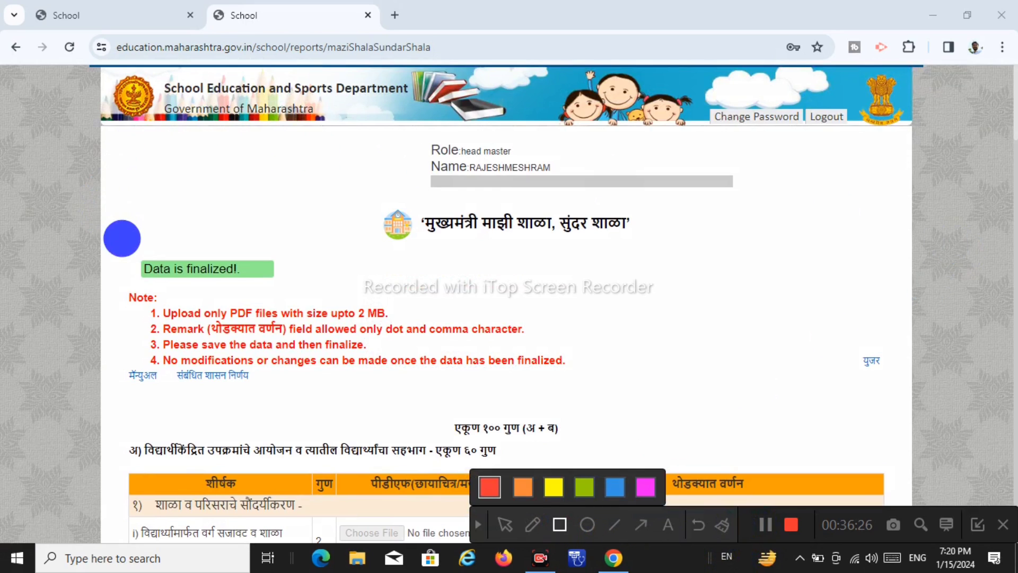
pyautogui.moveTo(106, 240)
pyautogui.mouseDown()
pyautogui.moveTo(191, 259)
pyautogui.moveTo(610, 420)
pyautogui.mouseUp()
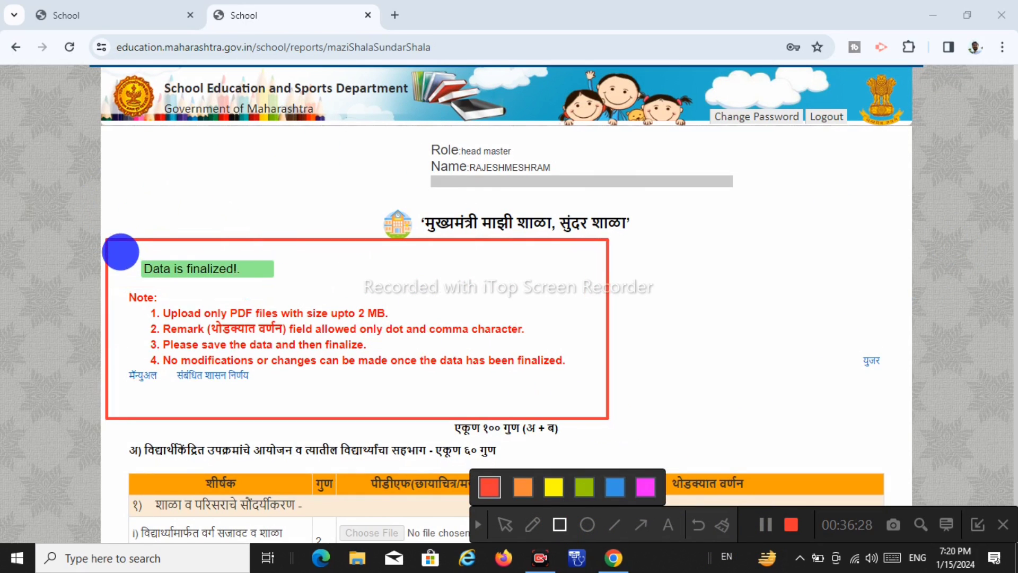
pyautogui.moveTo(119, 251)
pyautogui.mouseDown()
pyautogui.moveTo(266, 296)
pyautogui.moveTo(294, 290)
pyautogui.mouseUp()
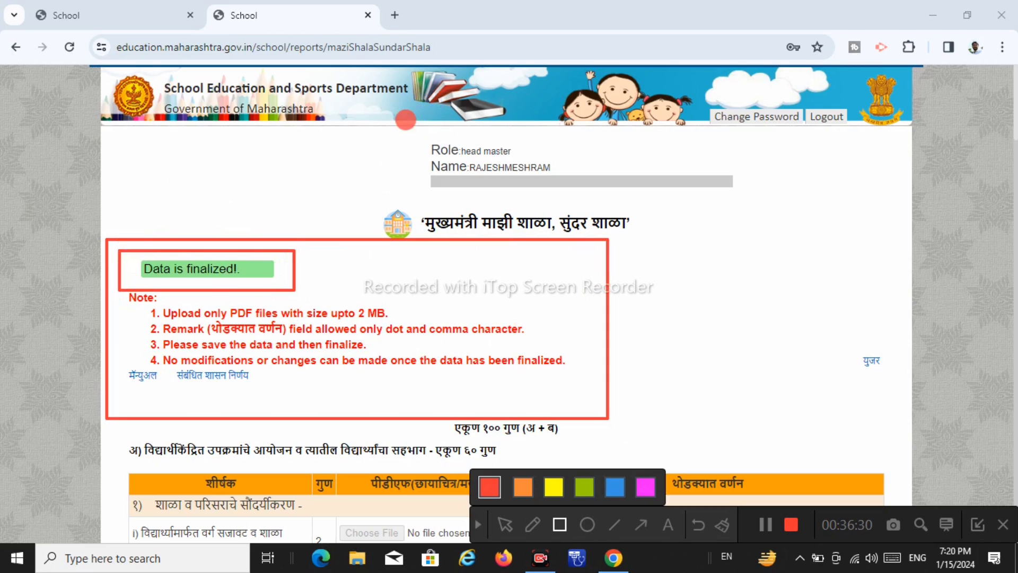
pyautogui.moveTo(405, 120)
pyautogui.mouseDown()
pyautogui.moveTo(723, 208)
pyautogui.moveTo(734, 191)
pyautogui.mouseUp()
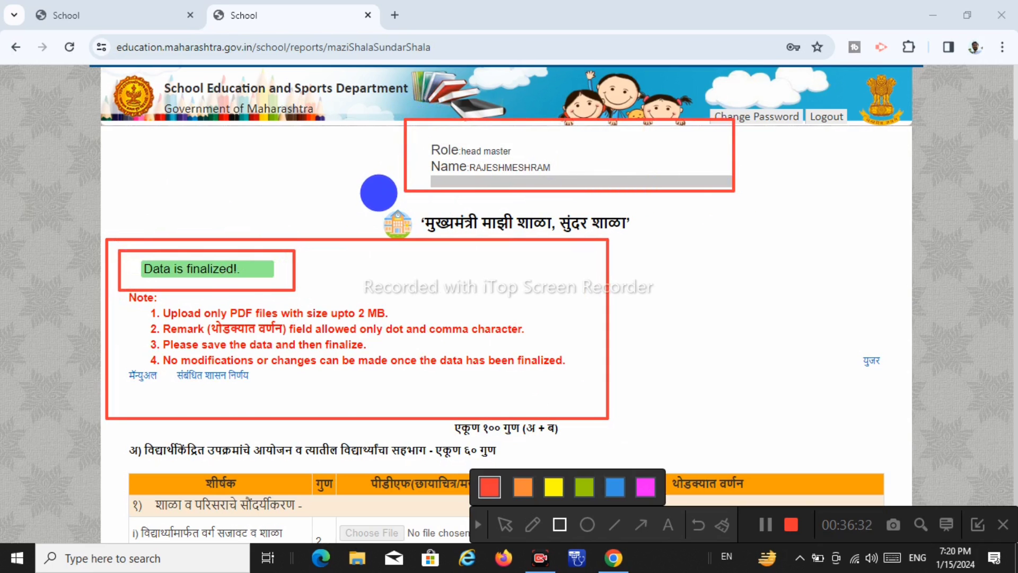
pyautogui.moveTo(377, 192); pyautogui.dragTo(679, 262)
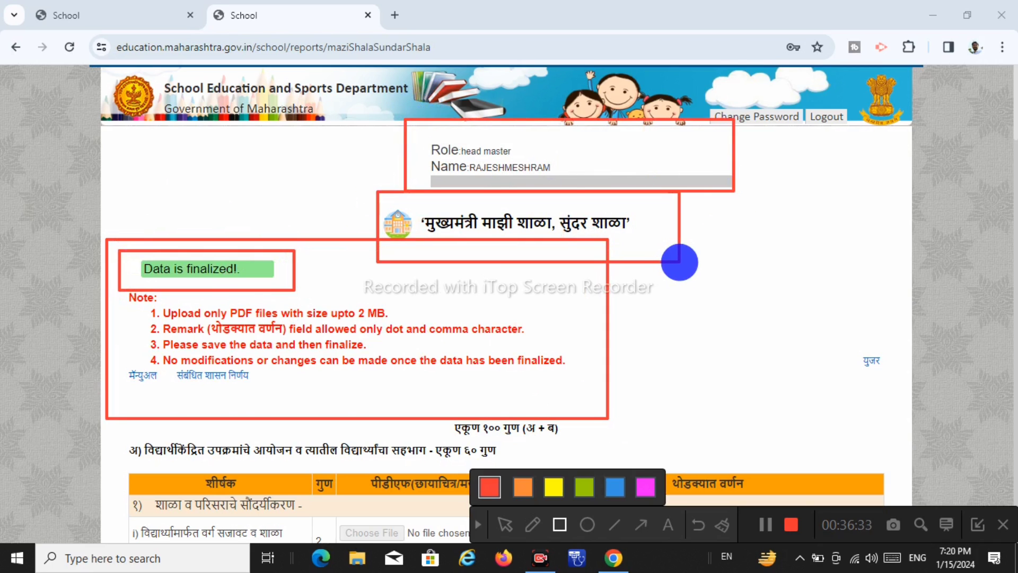
pyautogui.click(478, 525)
pyautogui.scroll(-1, 489, 386)
pyautogui.scroll(-6, 489, 380)
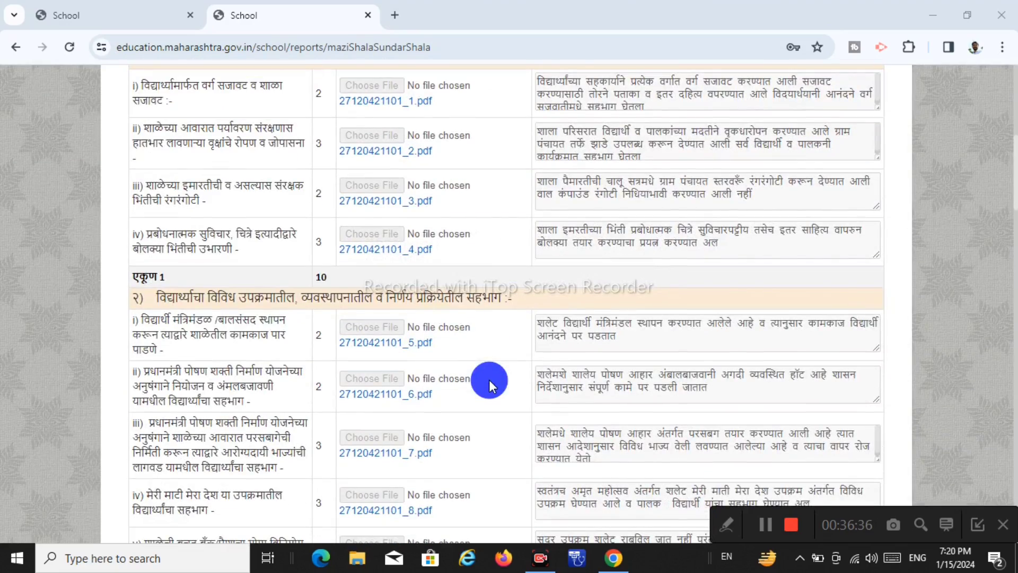
pyautogui.scroll(-3, 489, 379)
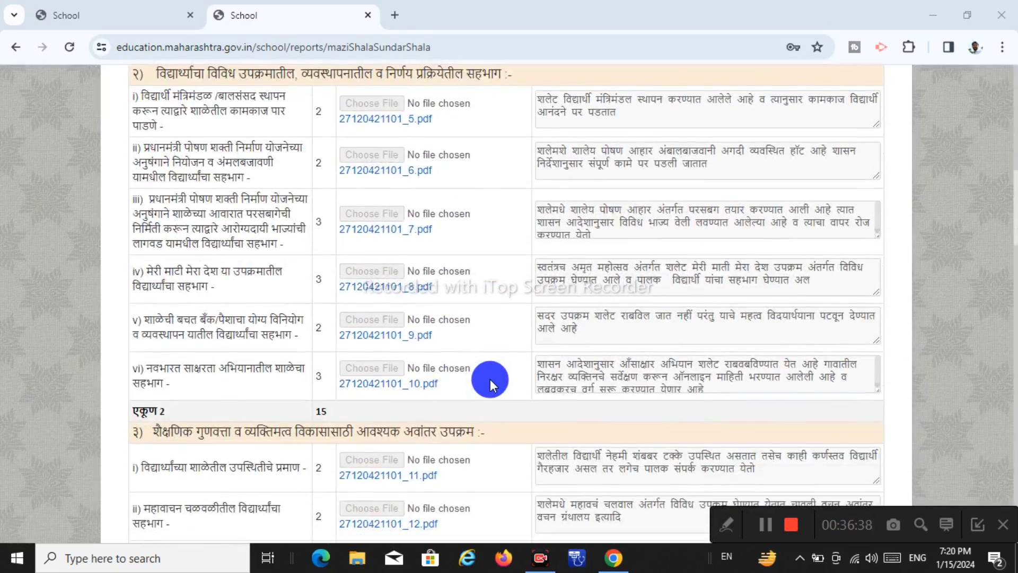
pyautogui.scroll(-4, 490, 380)
pyautogui.scroll(-18, 490, 380)
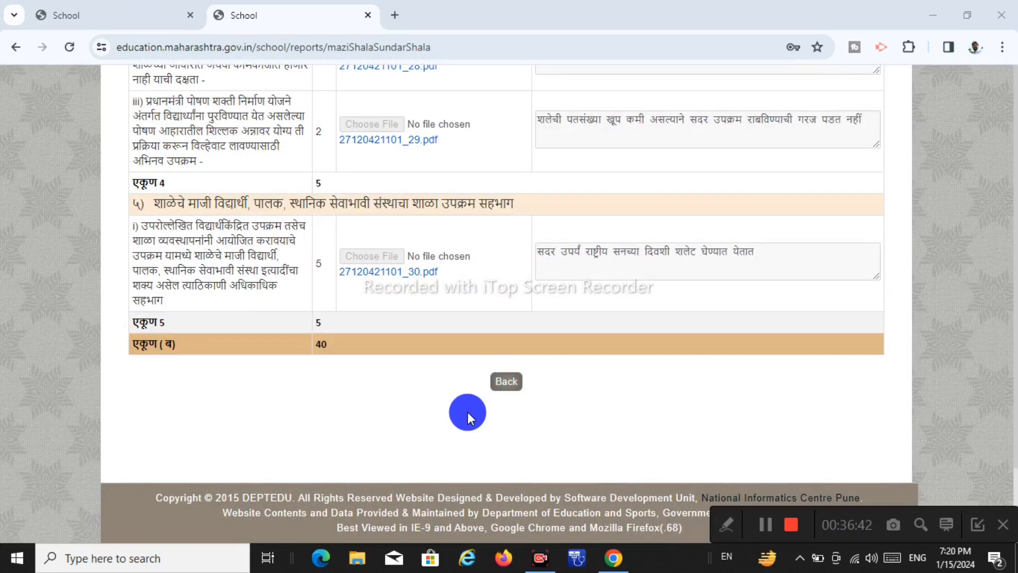
pyautogui.scroll(20, 465, 411)
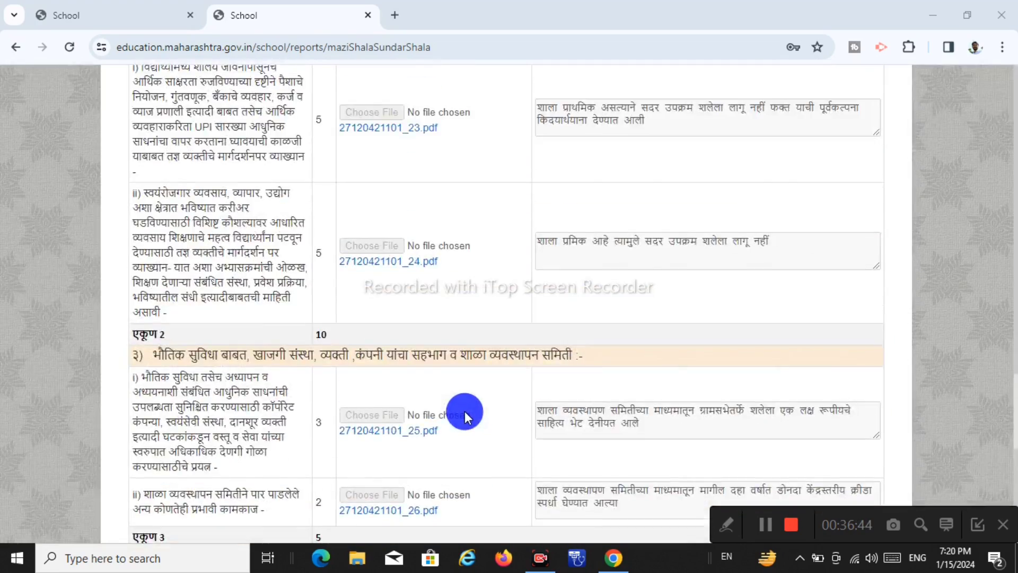
pyautogui.scroll(5, 465, 407)
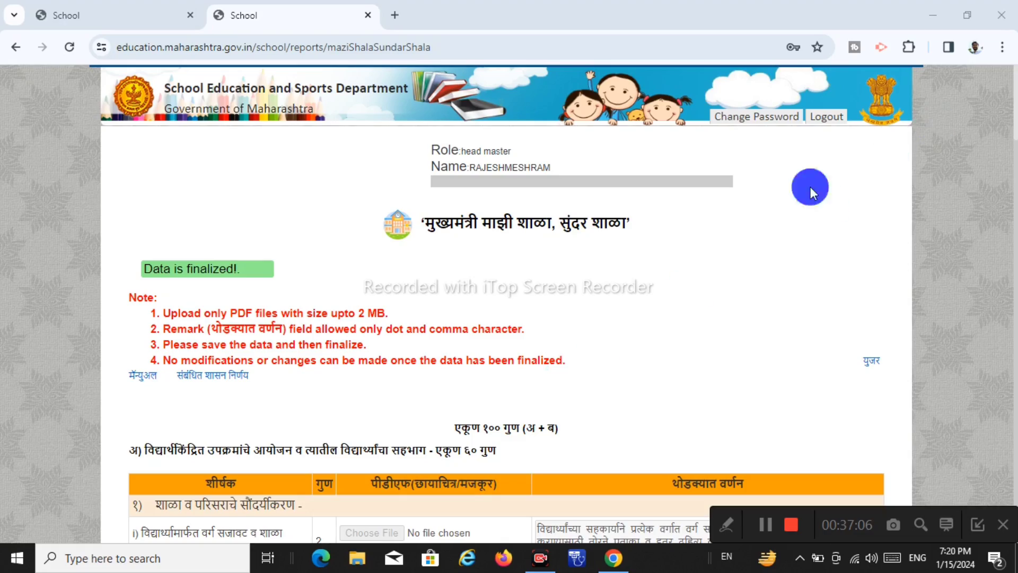
# Look over the locked finalized form once more, then log out of the SARAL portal
pyautogui.scroll(-20, 594, 359)
pyautogui.scroll(12, 590, 363)
pyautogui.scroll(-12, 589, 365)
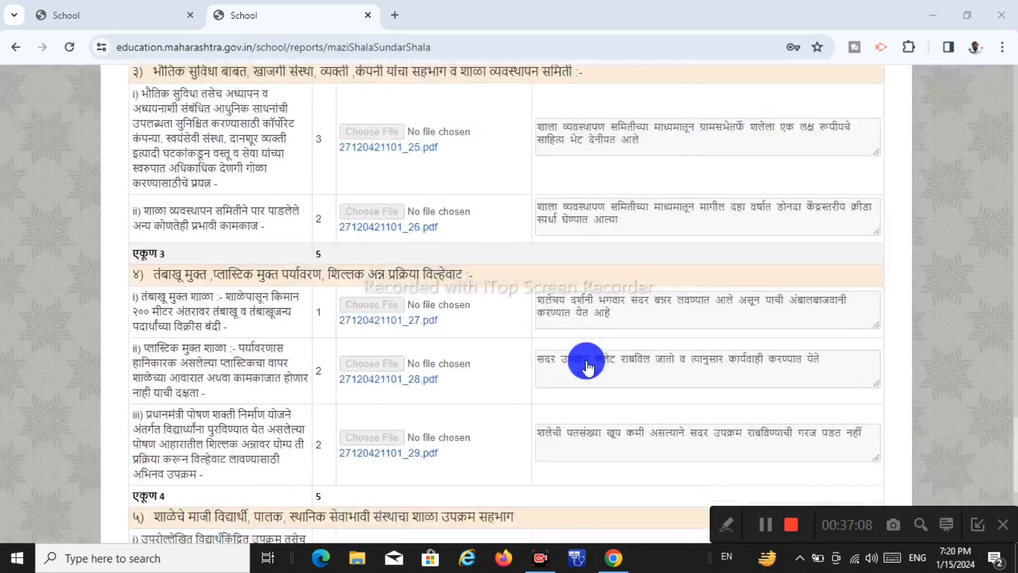
pyautogui.scroll(20, 587, 366)
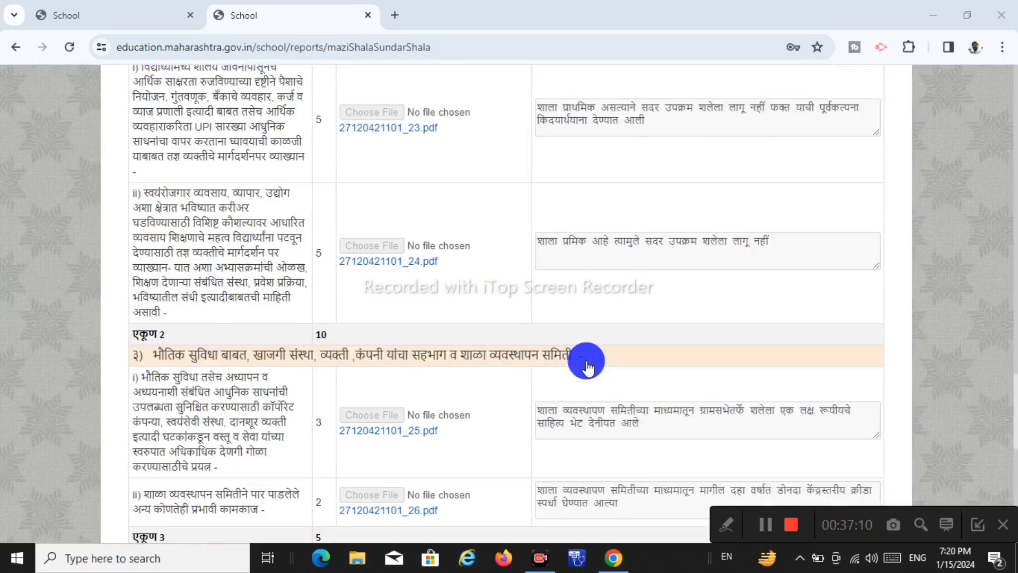
pyautogui.scroll(2, 587, 365)
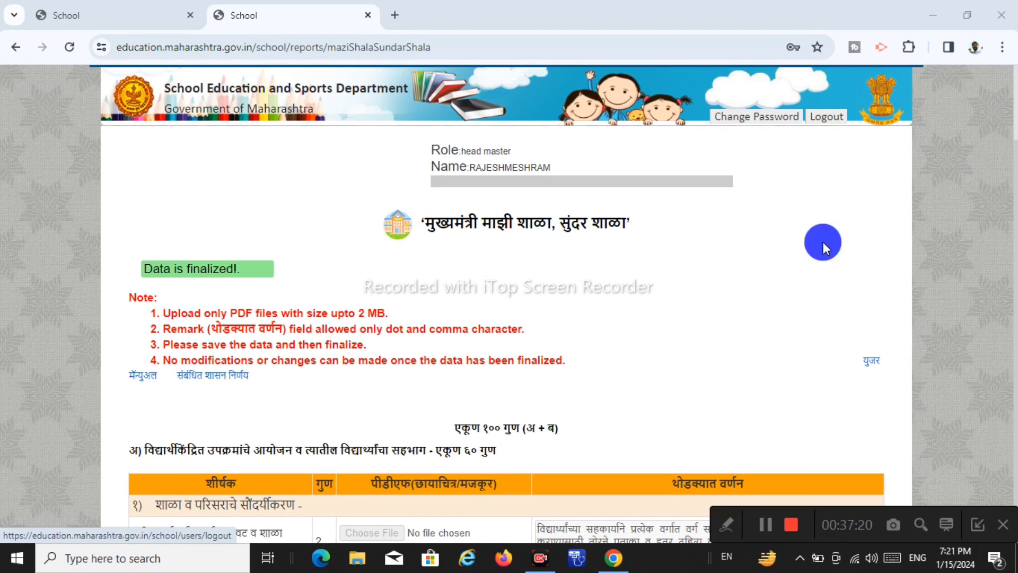
pyautogui.click(825, 118)
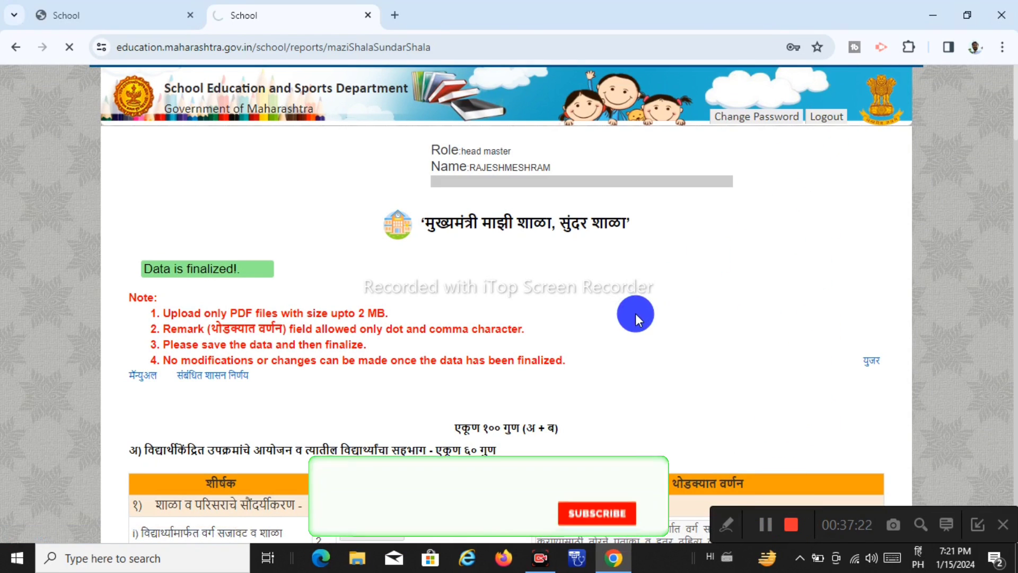